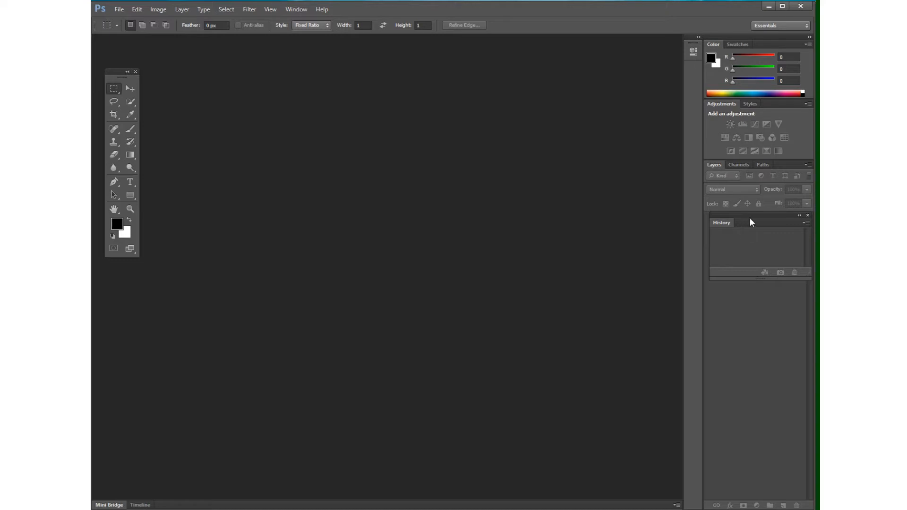
# - Show the Notes panel and hide it again
pyautogui.moveTo(750, 217); pyautogui.dragTo(747, 216)
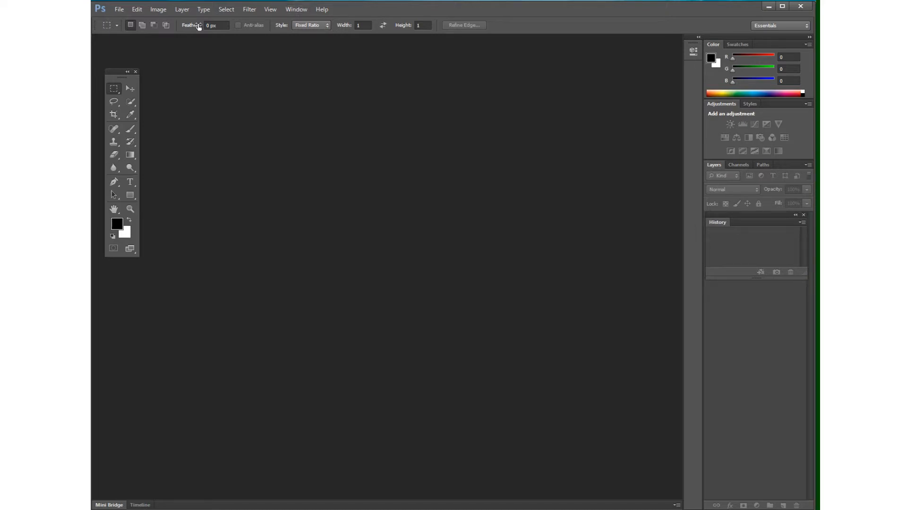
pyautogui.click(301, 10)
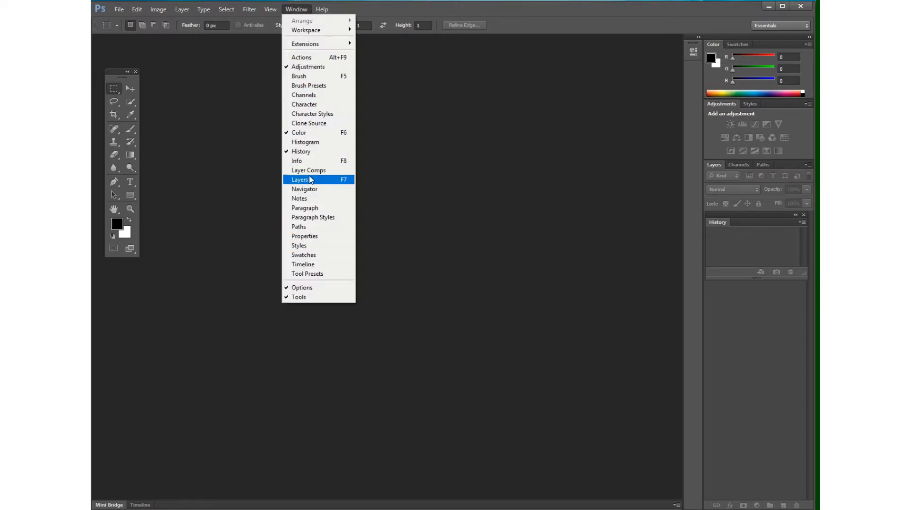
pyautogui.click(317, 199)
pyautogui.click(302, 9)
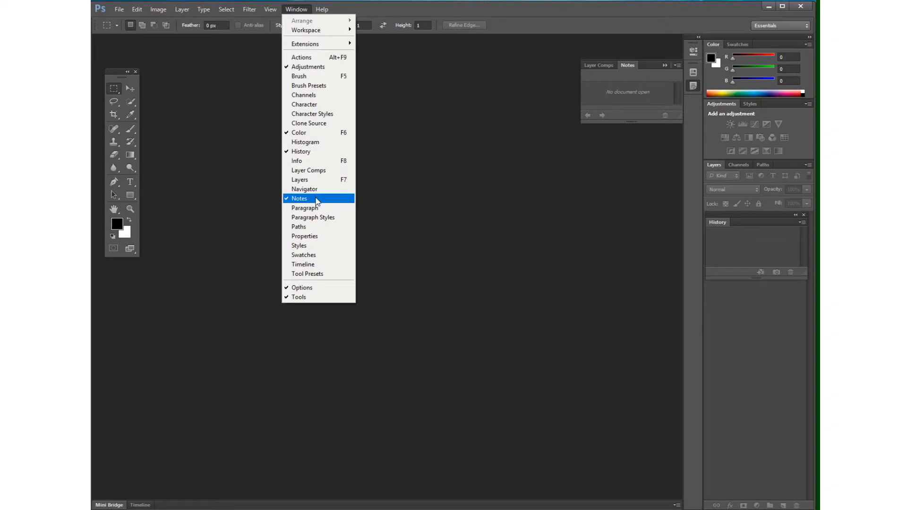
pyautogui.click(317, 199)
# - Toggle the History panel off and back on twice
pyautogui.click(297, 11)
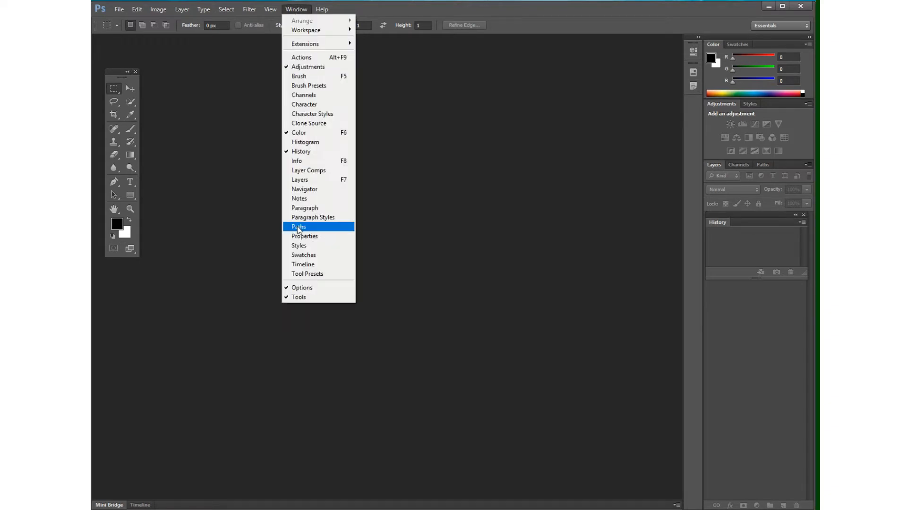
pyautogui.click(306, 152)
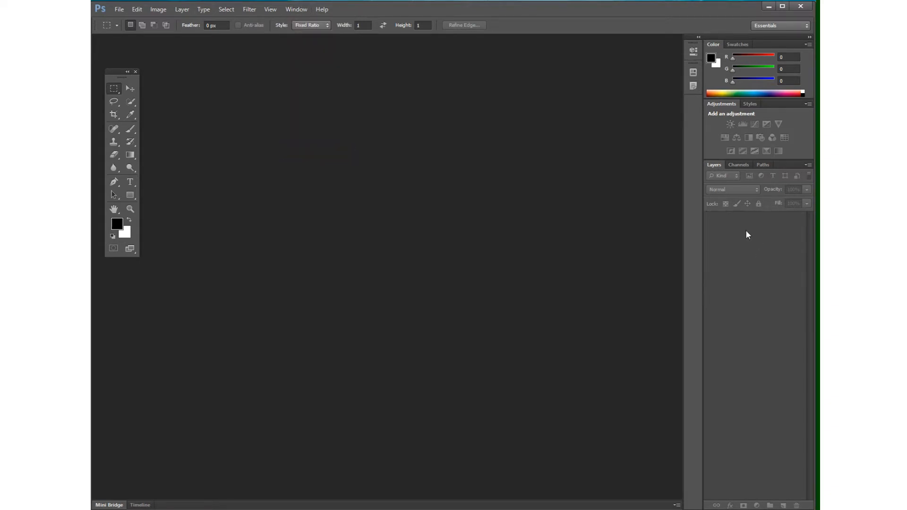
pyautogui.click(294, 11)
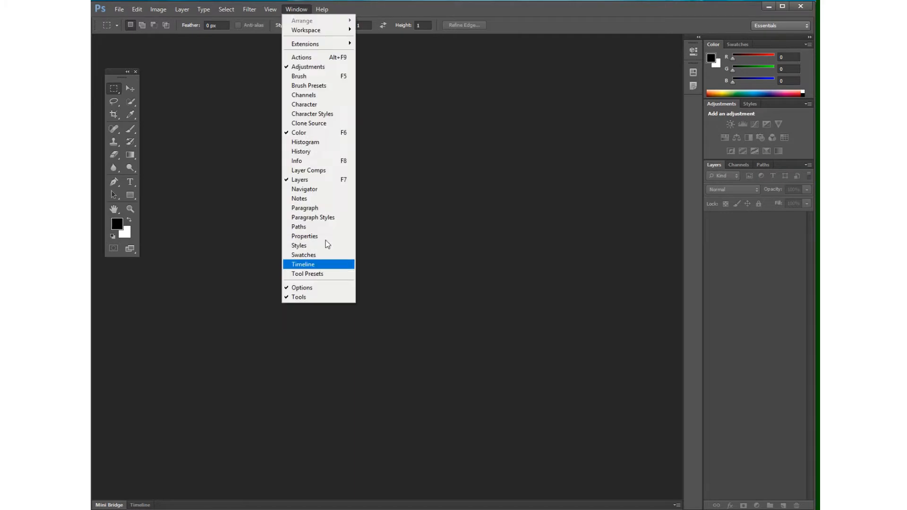
pyautogui.click(323, 152)
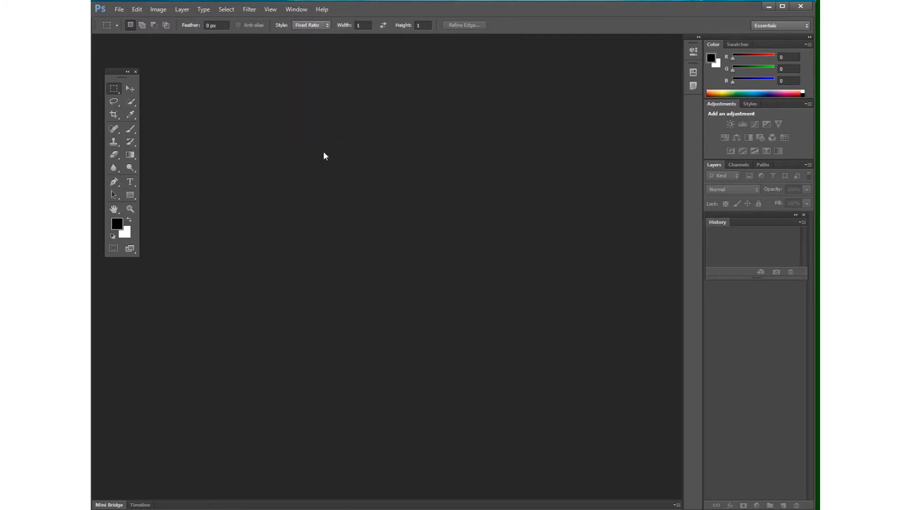
pyautogui.click(309, 10)
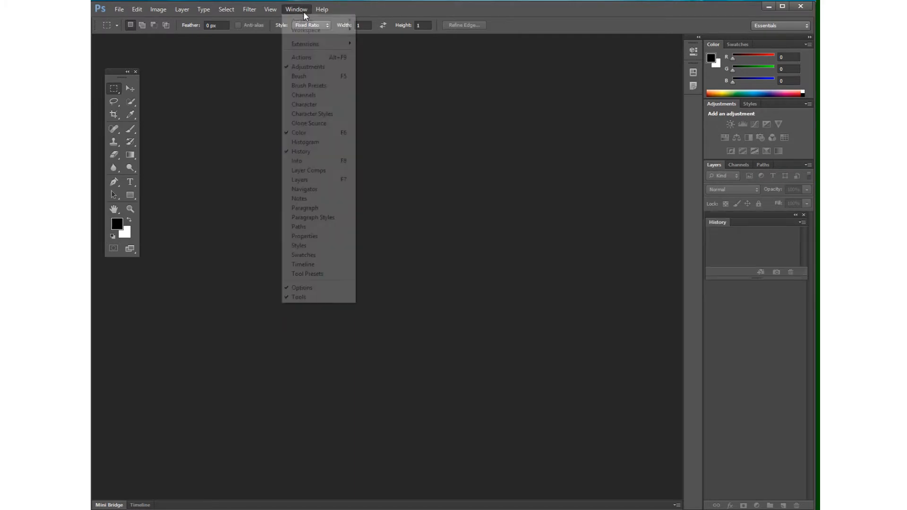
pyautogui.click(318, 151)
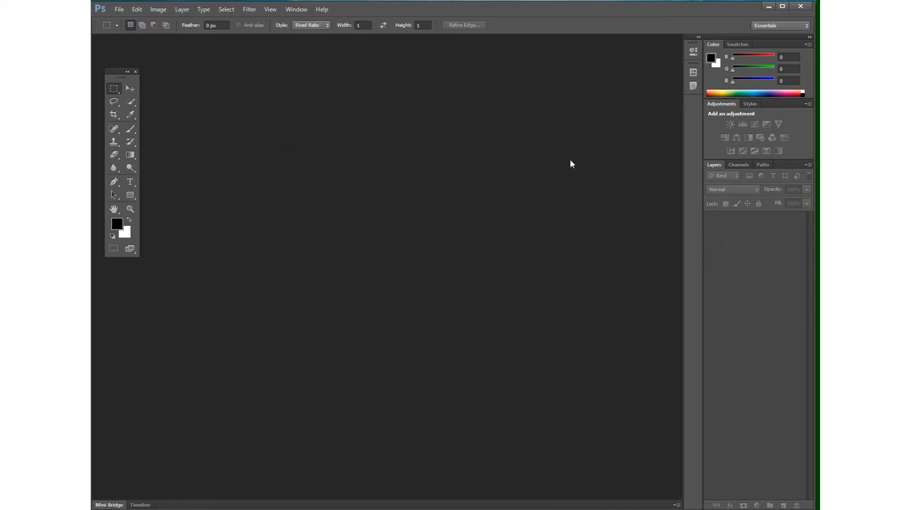
pyautogui.click(304, 9)
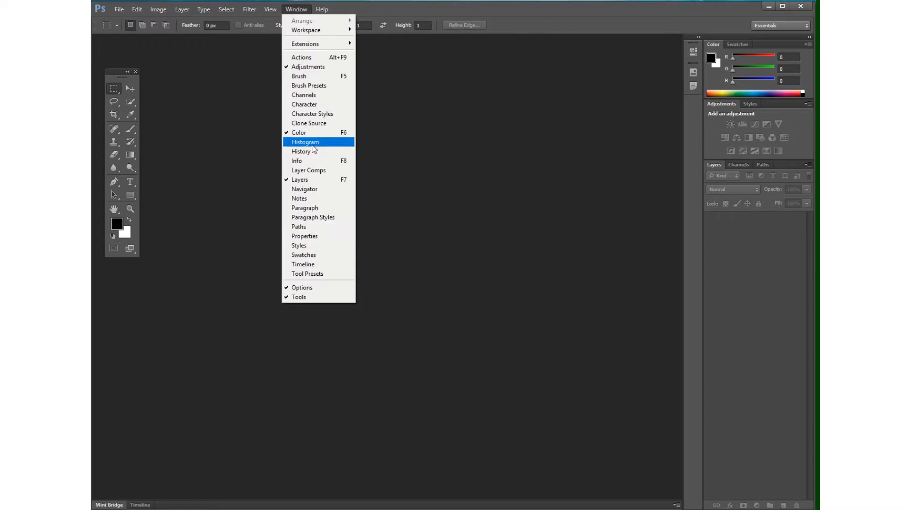
pyautogui.click(317, 151)
# - Move the floating Tools panel slightly closer to the edge of the workspace
pyautogui.click(296, 10)
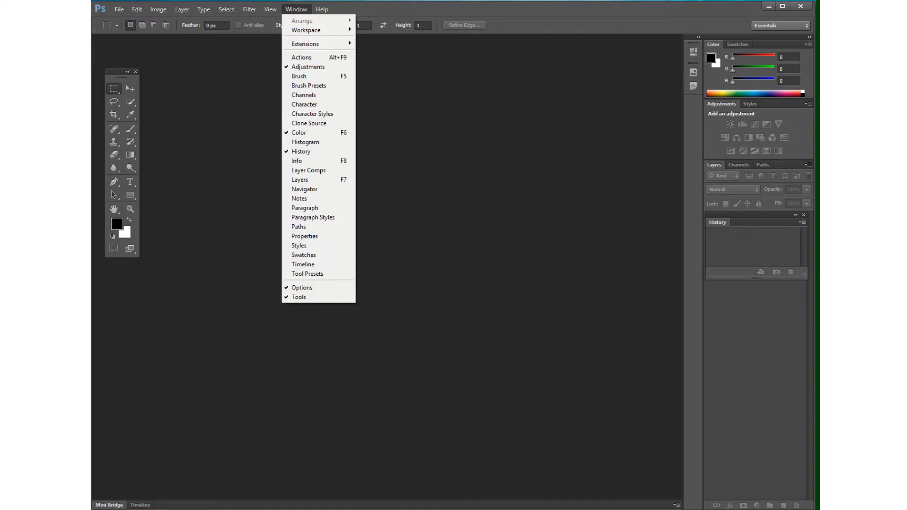
pyautogui.click(109, 71)
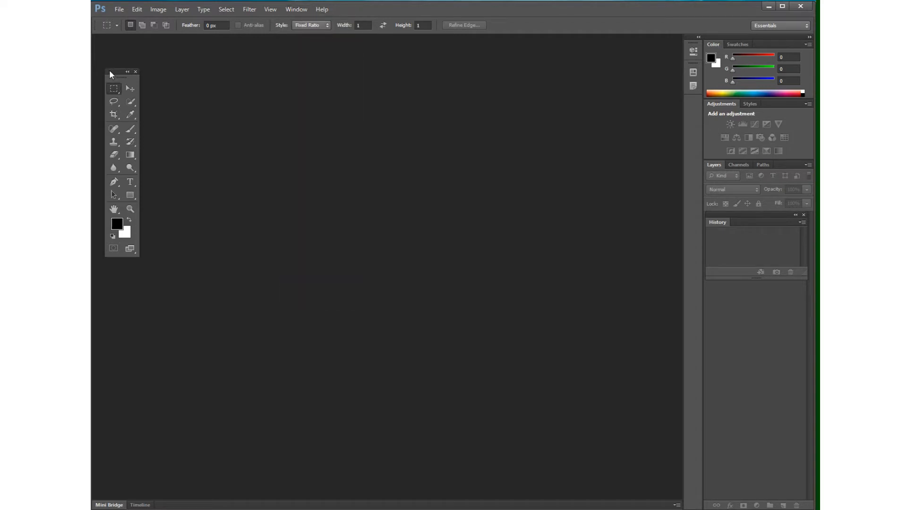
pyautogui.moveTo(110, 71); pyautogui.dragTo(106, 73)
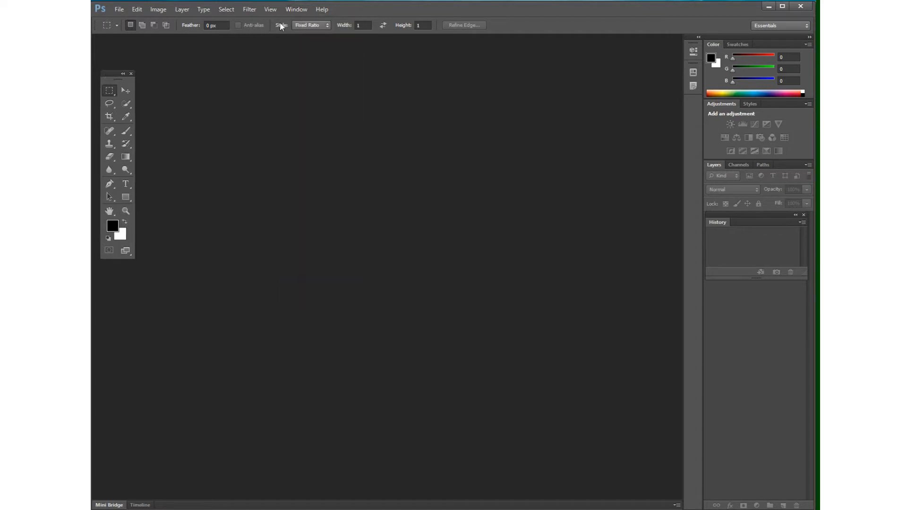
# - Hide the Tools panel and show it again
pyautogui.click(296, 9)
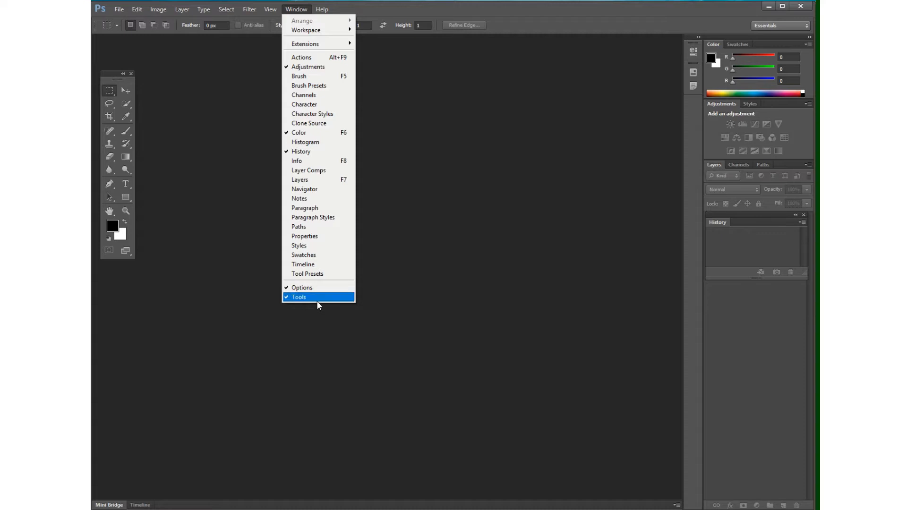
pyautogui.click(292, 300)
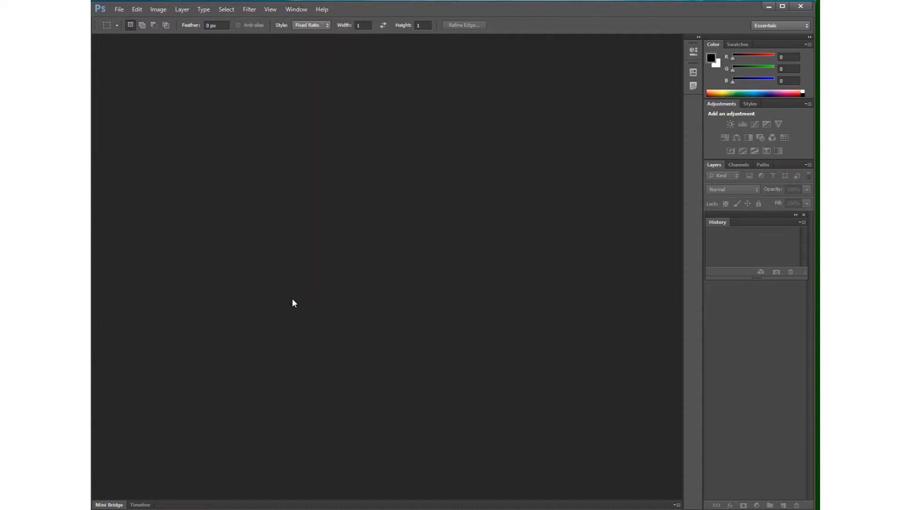
pyautogui.click(290, 12)
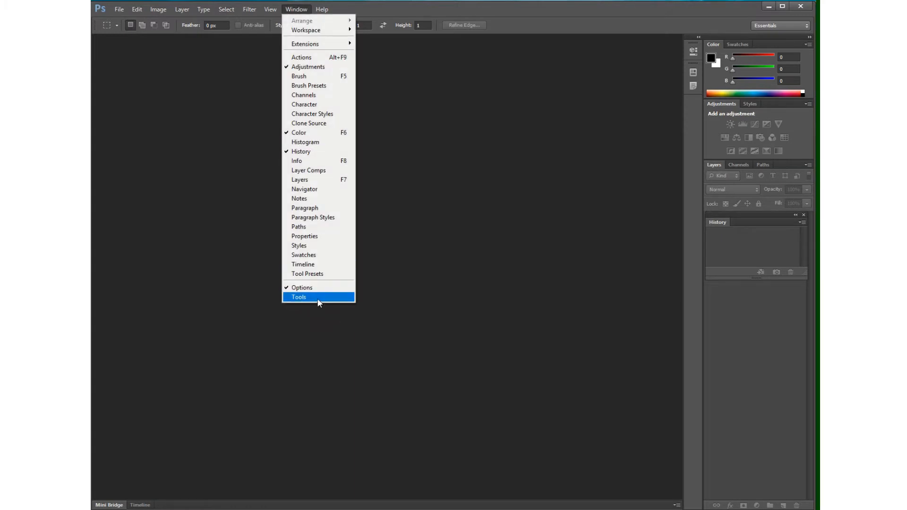
pyautogui.click(319, 297)
# - Hide the Options bar and show it again
pyautogui.click(291, 11)
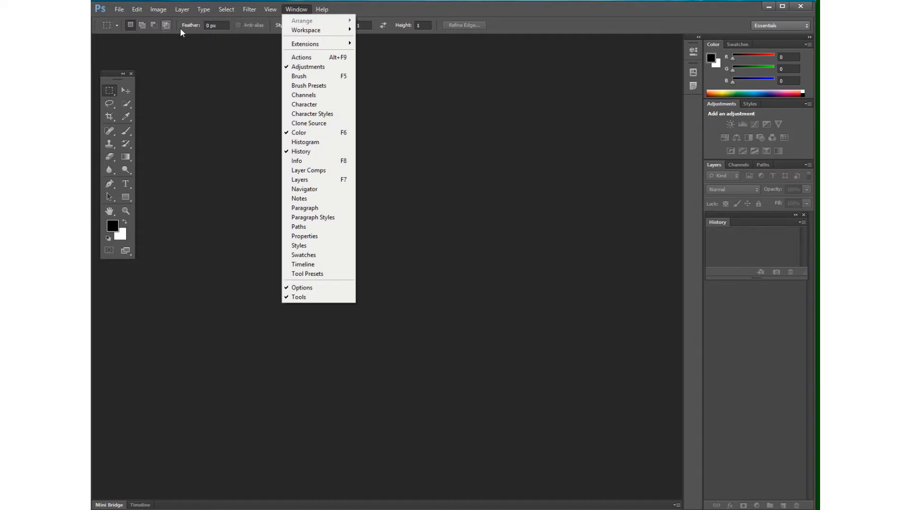
pyautogui.click(329, 287)
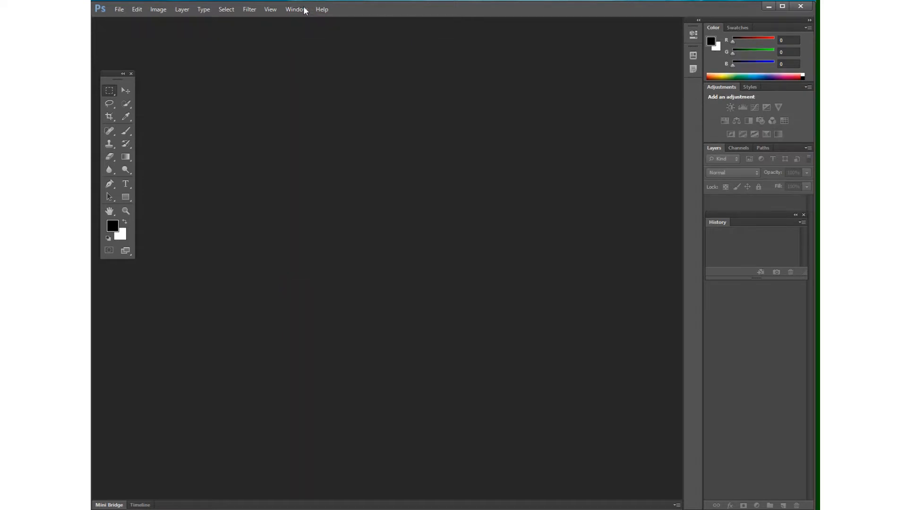
pyautogui.click(299, 10)
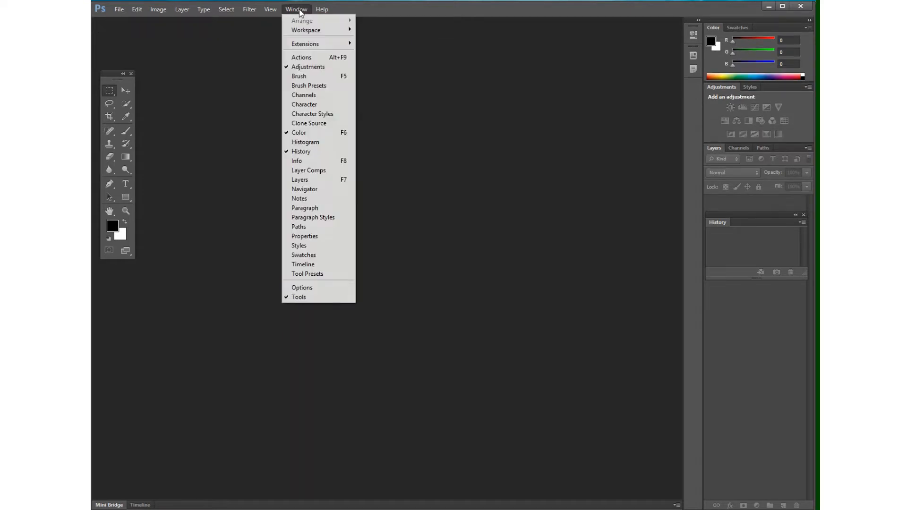
pyautogui.click(302, 288)
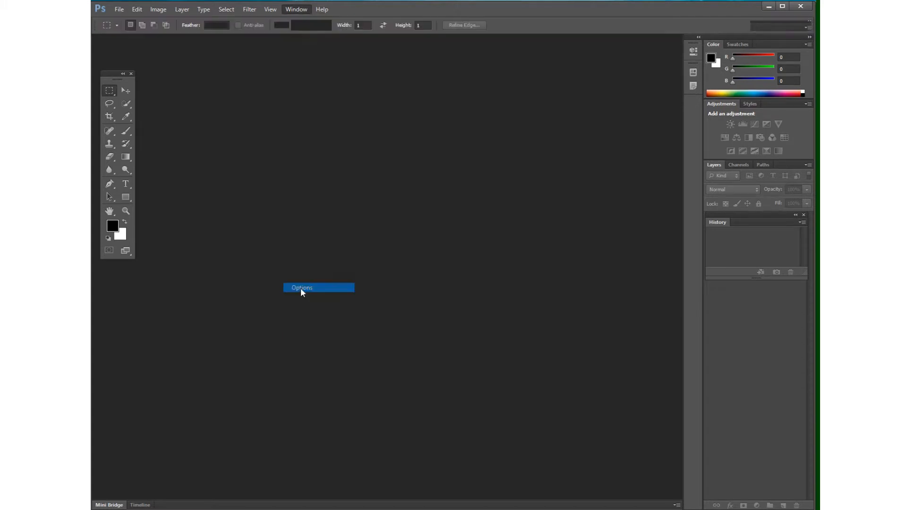
# - Bring up the Layers panel and move the floating History panel lower, clear of the upper part of the layer list
pyautogui.click(297, 10)
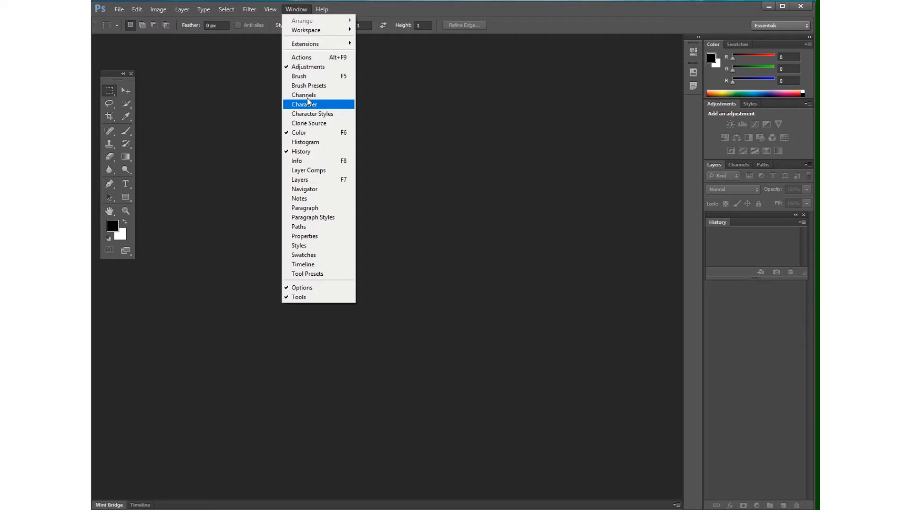
pyautogui.moveTo(317, 8)
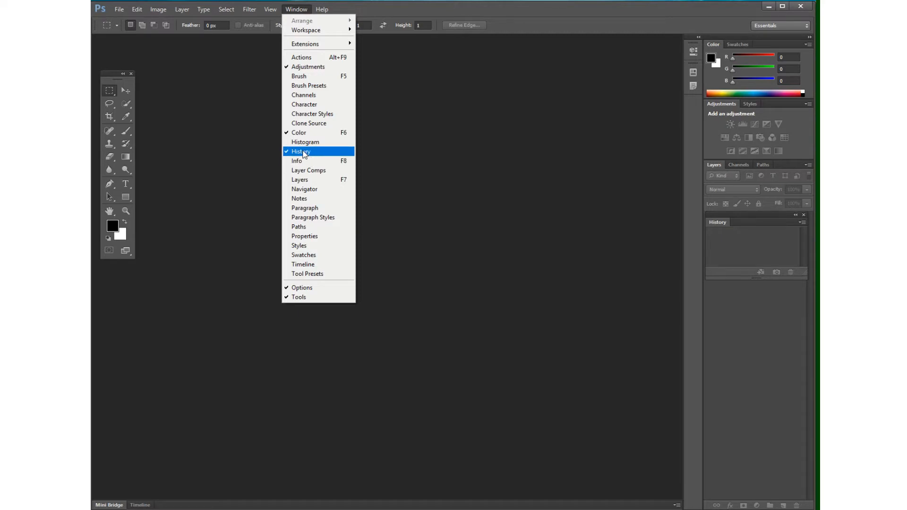
pyautogui.click(311, 180)
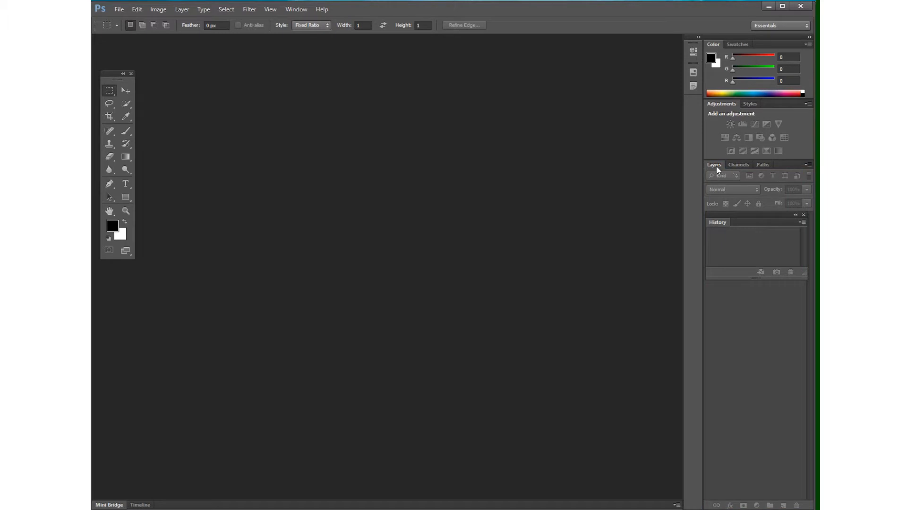
pyautogui.moveTo(715, 226); pyautogui.dragTo(716, 337)
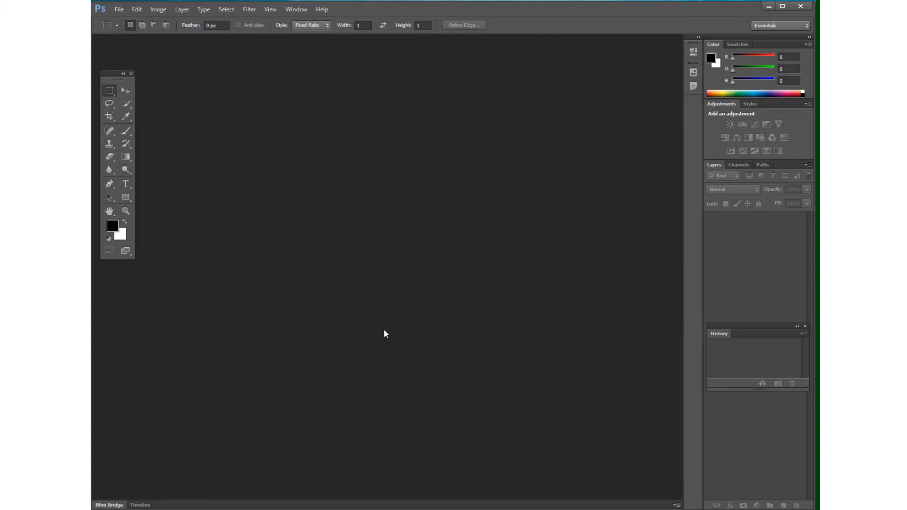
# - Start a new document and apply the International Paper preset in A4 size
pyautogui.click(119, 9)
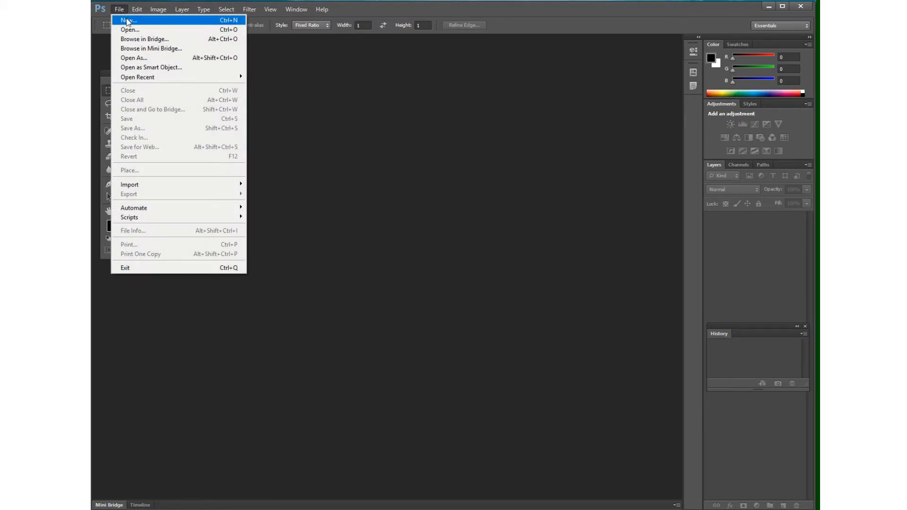
pyautogui.click(129, 20)
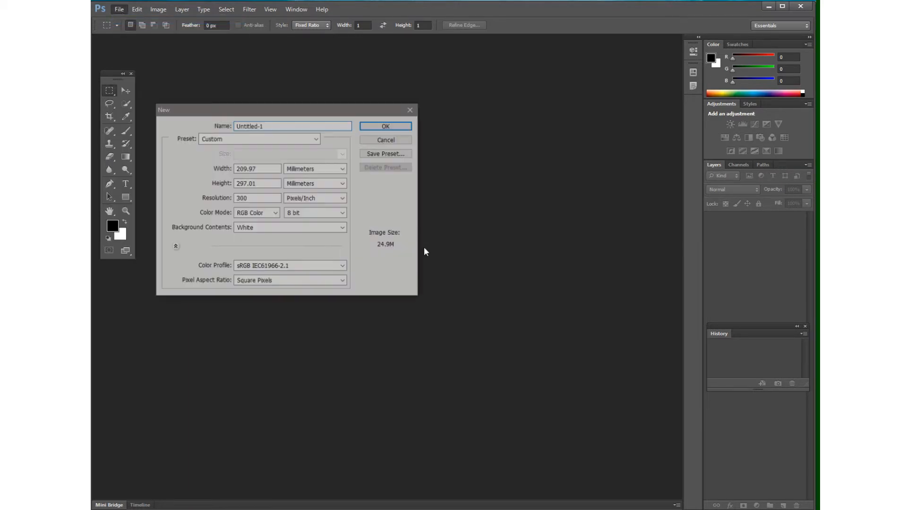
pyautogui.moveTo(306, 112); pyautogui.dragTo(371, 112)
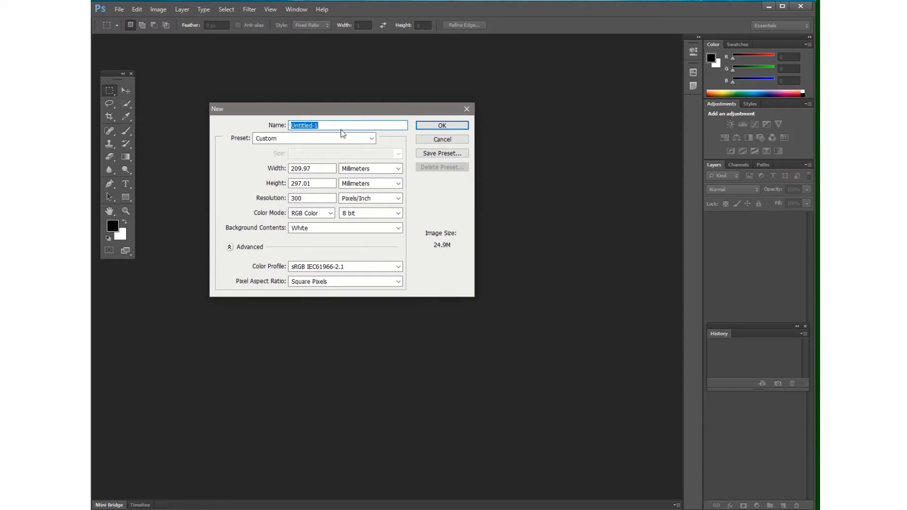
pyautogui.click(285, 140)
pyautogui.click(285, 142)
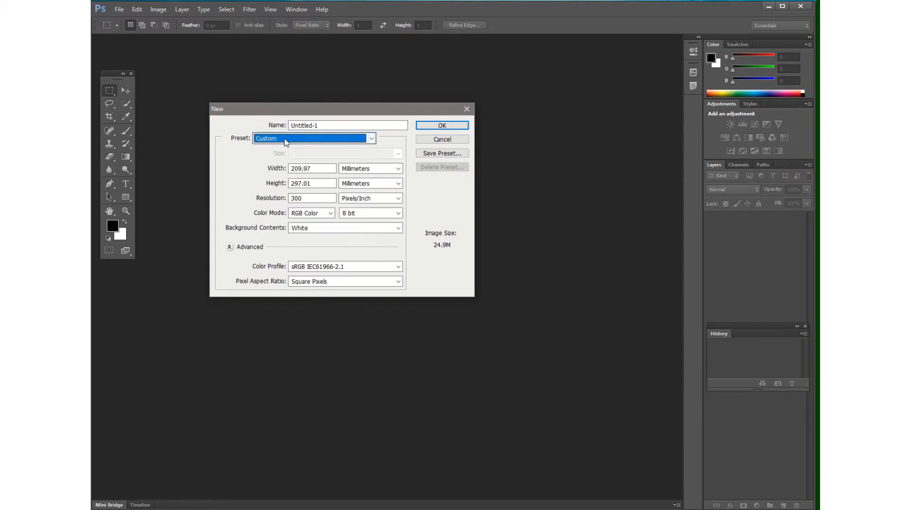
pyautogui.click(286, 139)
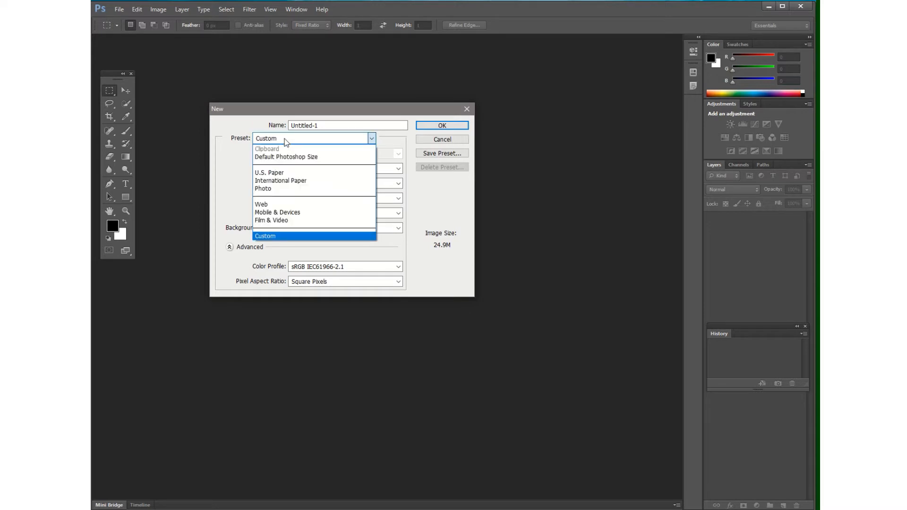
pyautogui.click(285, 140)
pyautogui.click(285, 139)
pyautogui.click(291, 181)
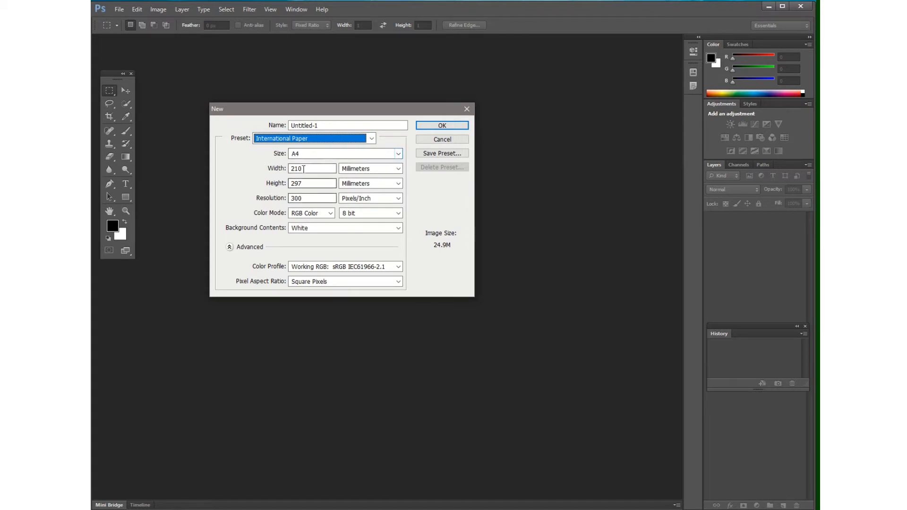
# - Set the new document's resolution to 200 pixels/inch and create it
pyautogui.moveTo(305, 168); pyautogui.dragTo(263, 169)
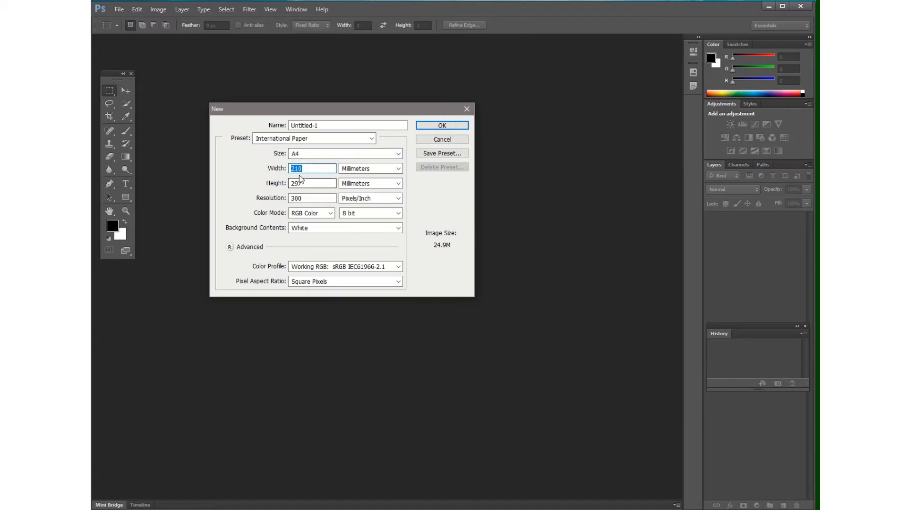
pyautogui.press('Tab')
pyautogui.press('Tab')
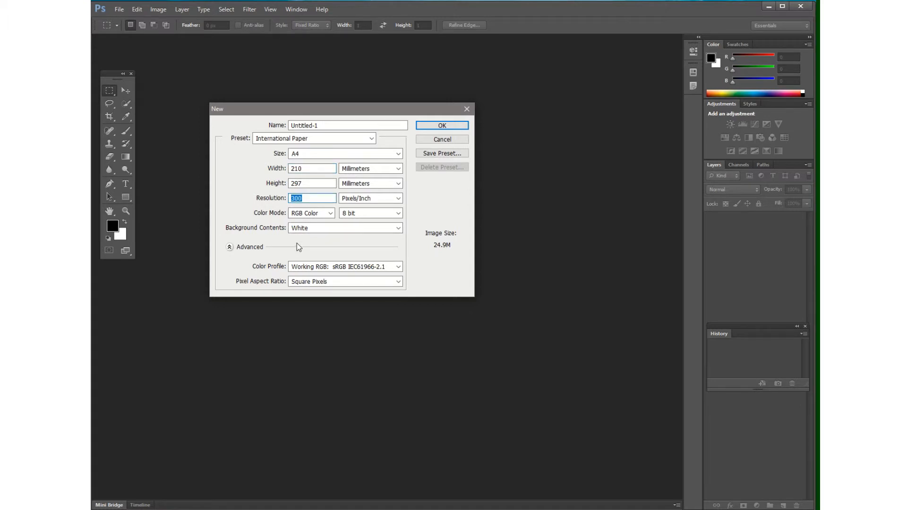
pyautogui.write('200')
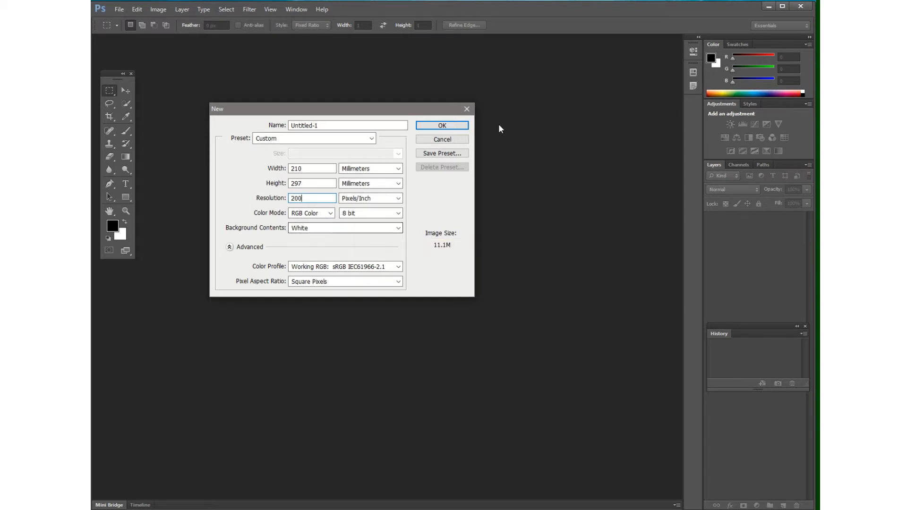
pyautogui.click(458, 131)
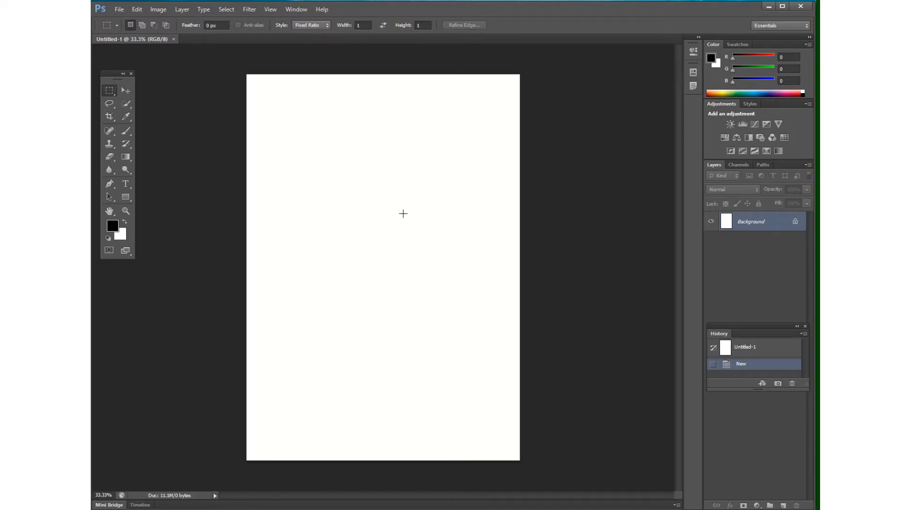
# - Save the document to the Desktop in Photoshop format as design1.psd, replacing the existing file
pyautogui.click(119, 10)
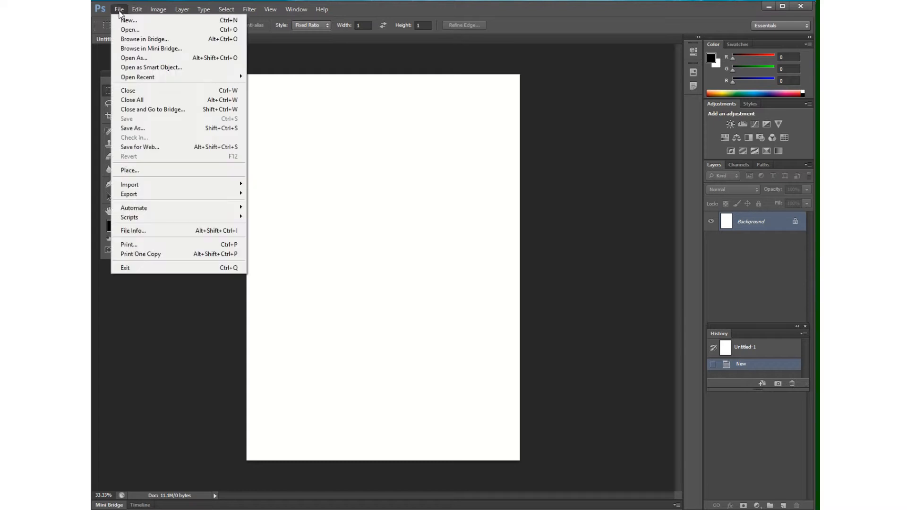
pyautogui.click(175, 129)
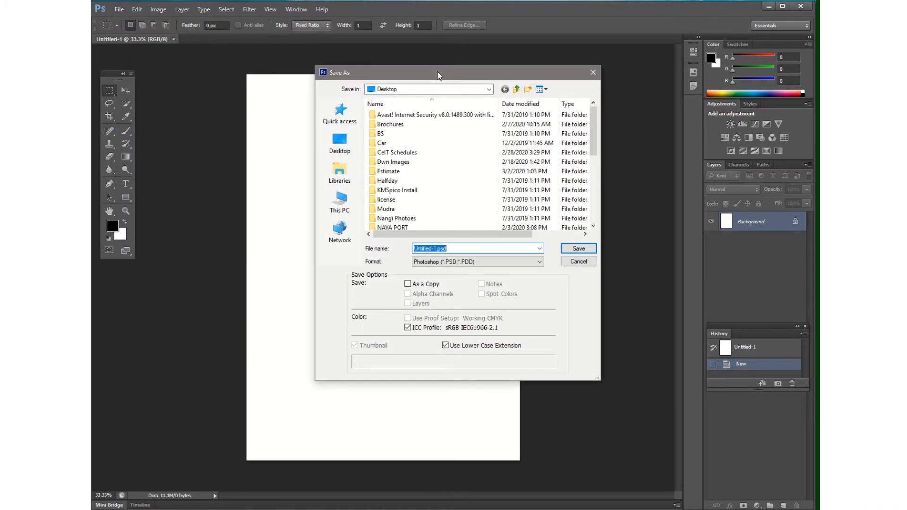
pyautogui.moveTo(435, 69); pyautogui.dragTo(418, 86)
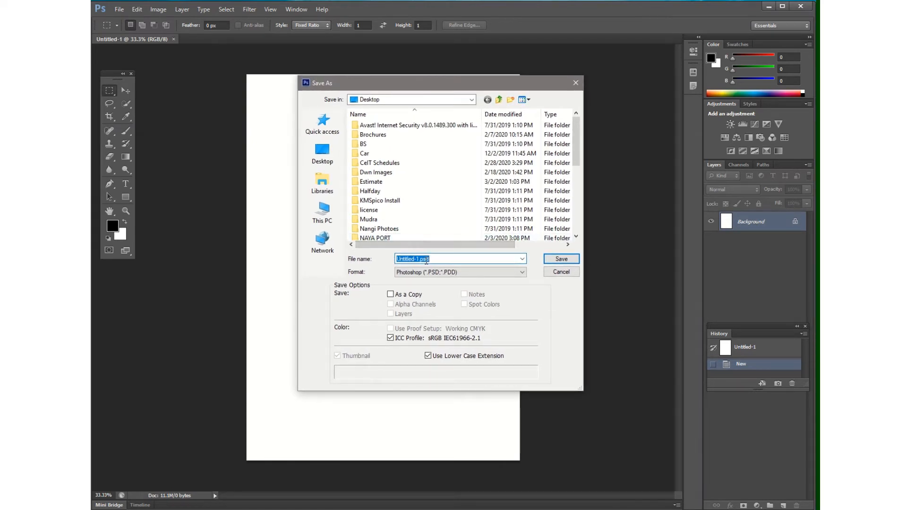
pyautogui.moveTo(419, 263); pyautogui.dragTo(368, 263)
pyautogui.write('design')
pyautogui.click(561, 259)
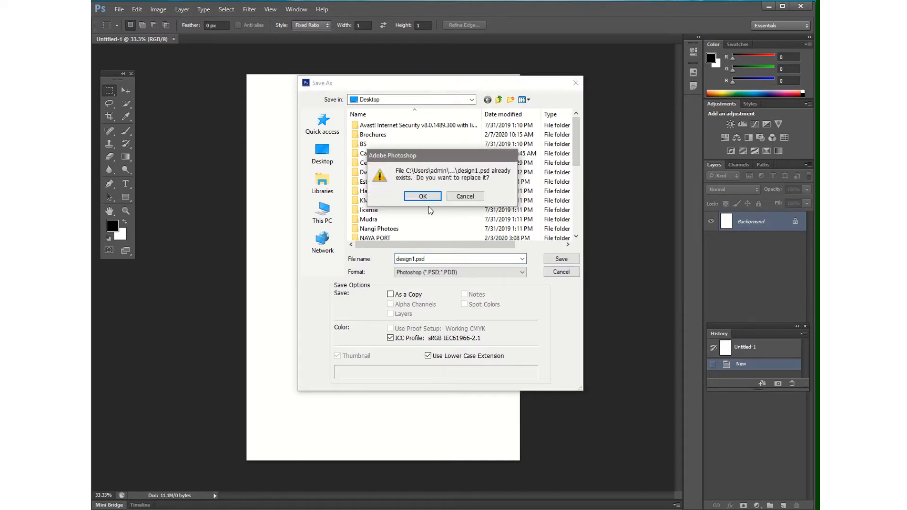
pyautogui.click(428, 196)
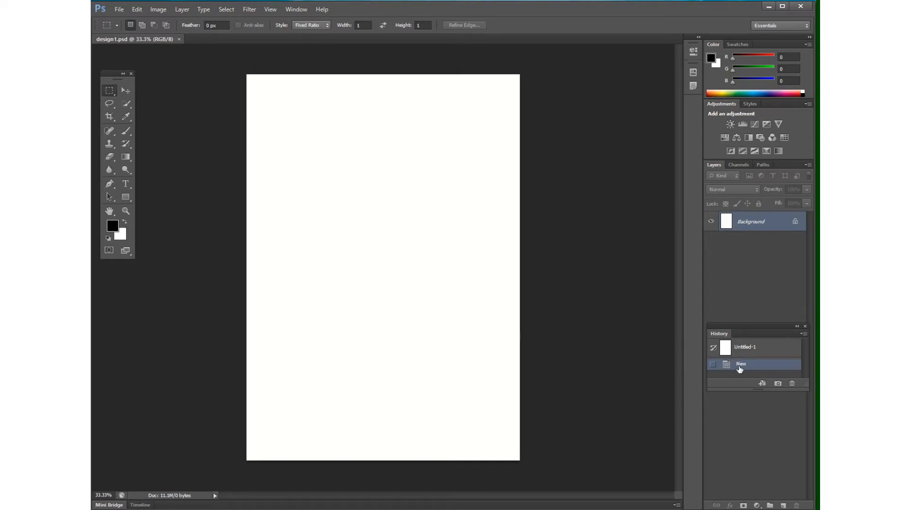
# - Lengthen the History panel and alternate between its Untitled-1 snapshot and New state, ending on the snapshot
pyautogui.moveTo(760, 390); pyautogui.dragTo(757, 443)
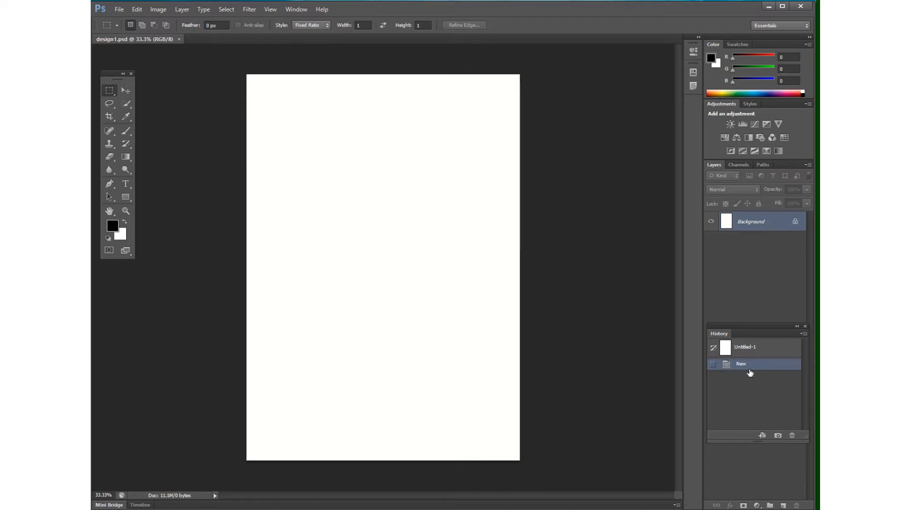
pyautogui.click(746, 353)
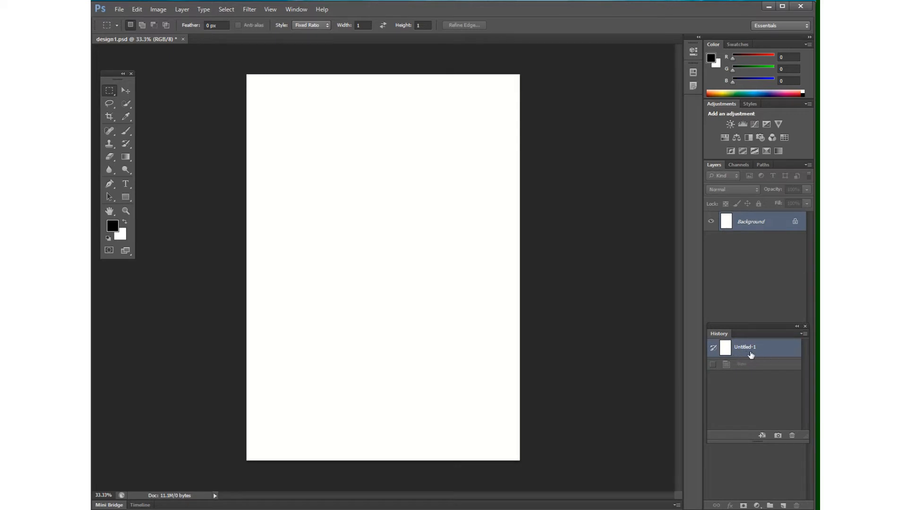
pyautogui.click(749, 369)
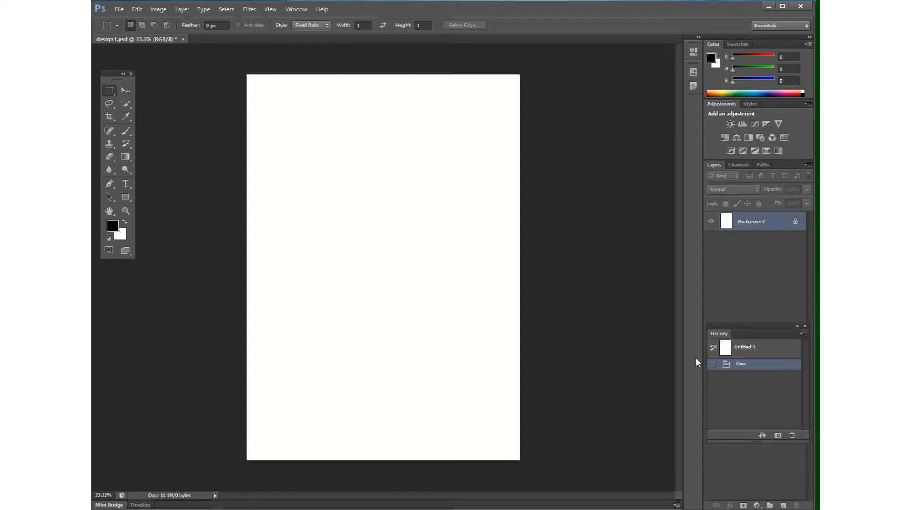
pyautogui.click(753, 353)
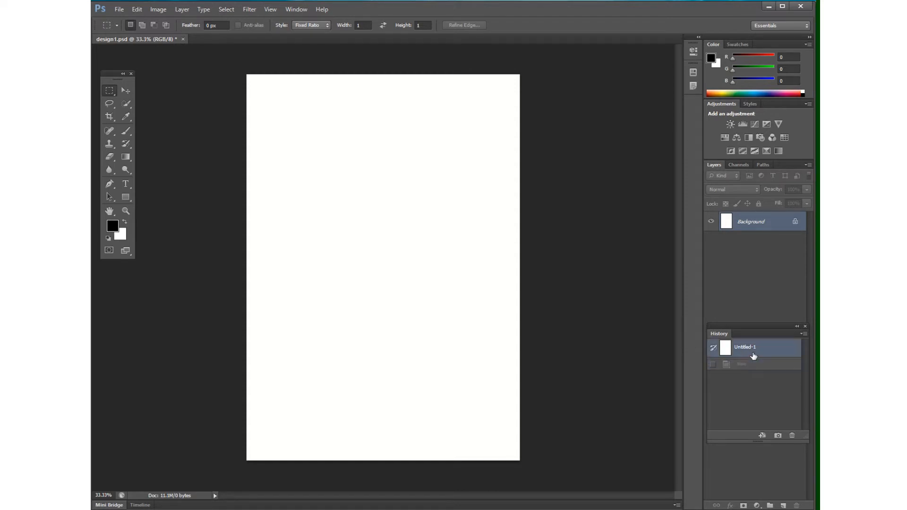
pyautogui.click(754, 370)
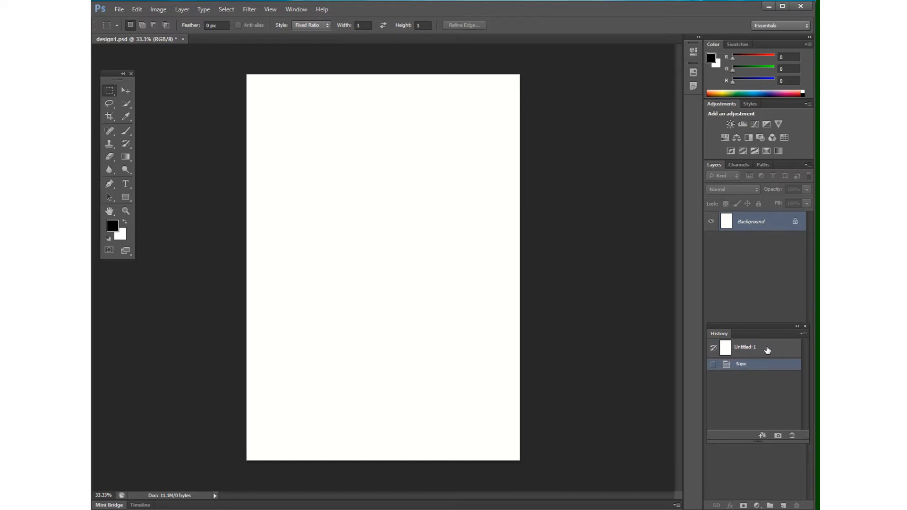
pyautogui.click(767, 350)
pyautogui.click(759, 370)
pyautogui.click(752, 355)
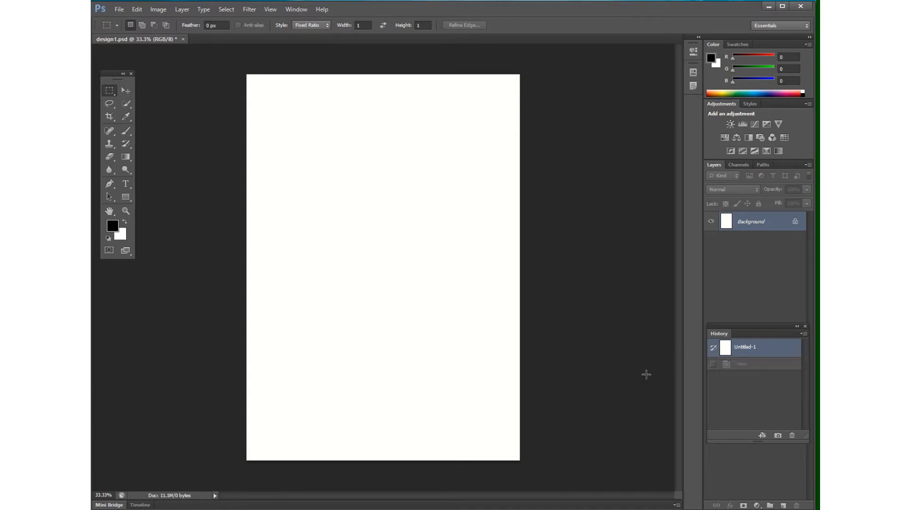
# - Activate the Move, Quick Selection, Eyedropper, Brush and Spot Healing Brush tools in turn and return to the Move tool
pyautogui.click(126, 93)
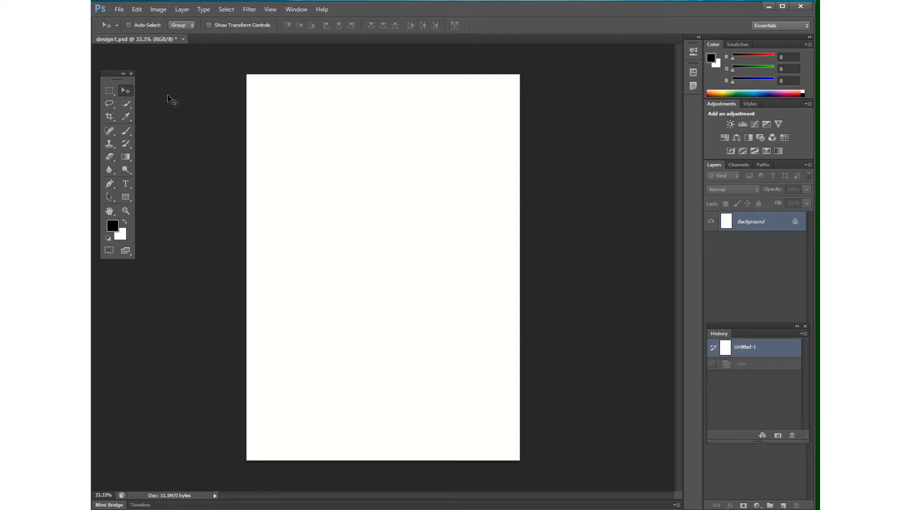
pyautogui.click(126, 103)
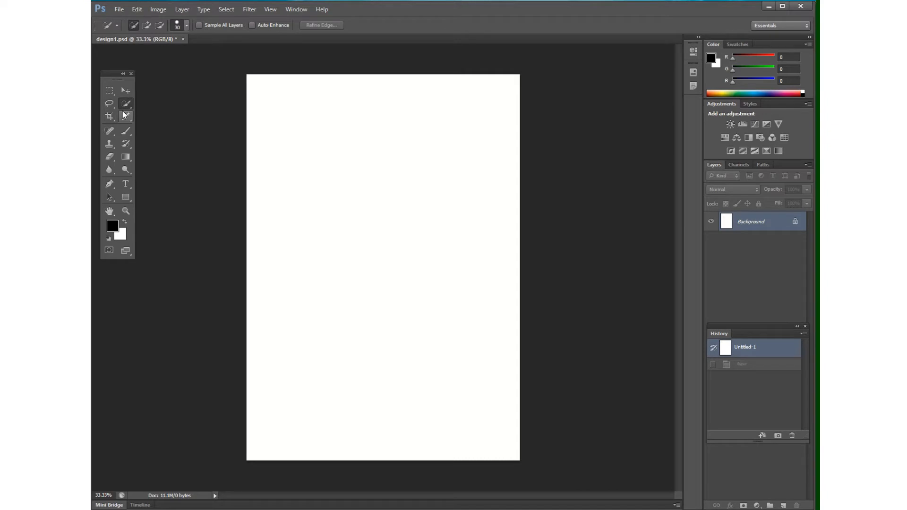
pyautogui.click(126, 116)
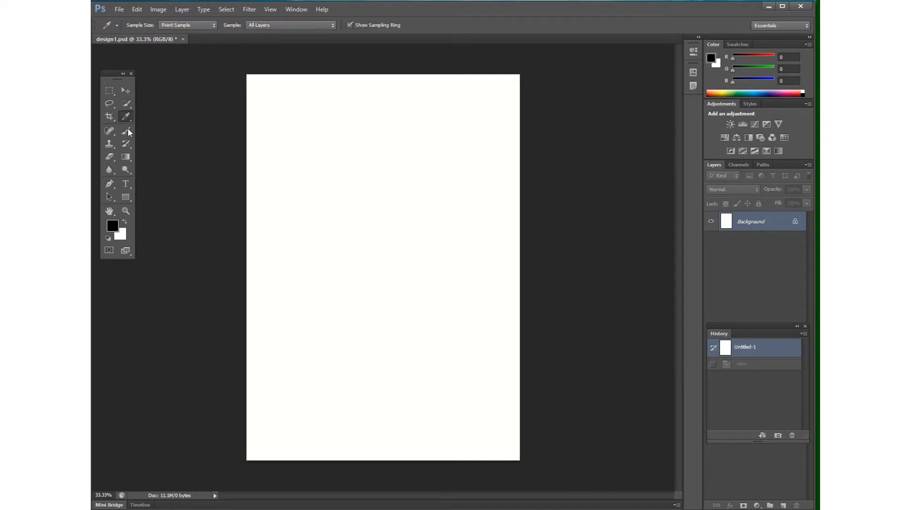
pyautogui.click(126, 130)
pyautogui.click(111, 133)
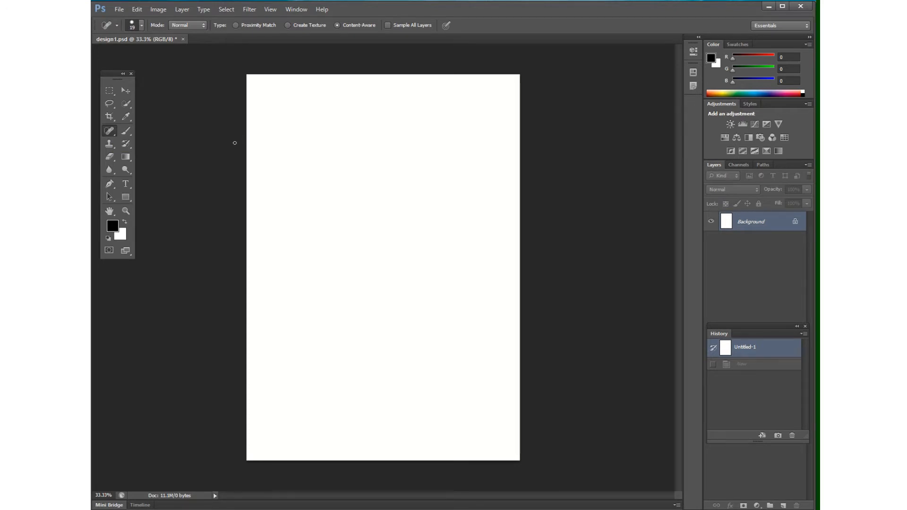
pyautogui.click(126, 91)
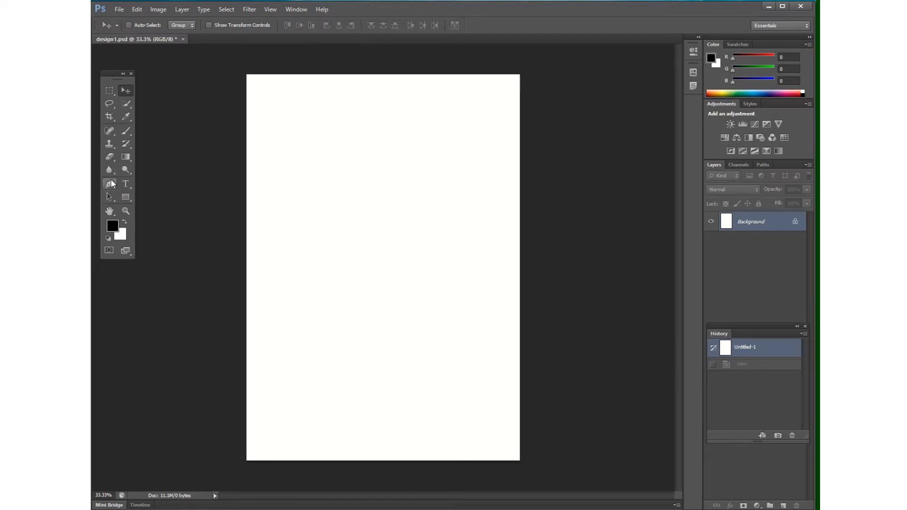
# - Switch to the File Explorer window of the car images in Dwn Images > New folder > New folder and move it slightly higher
pyautogui.click(119, 11)
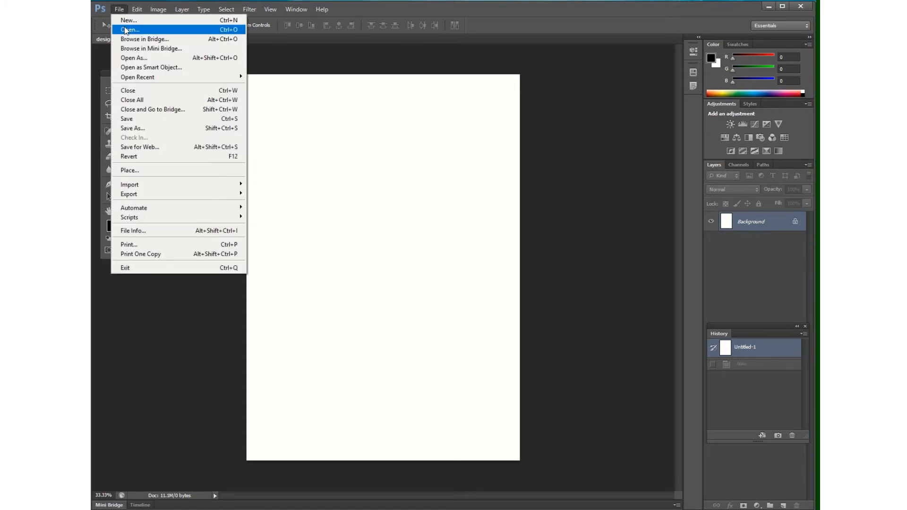
pyautogui.click(384, 8)
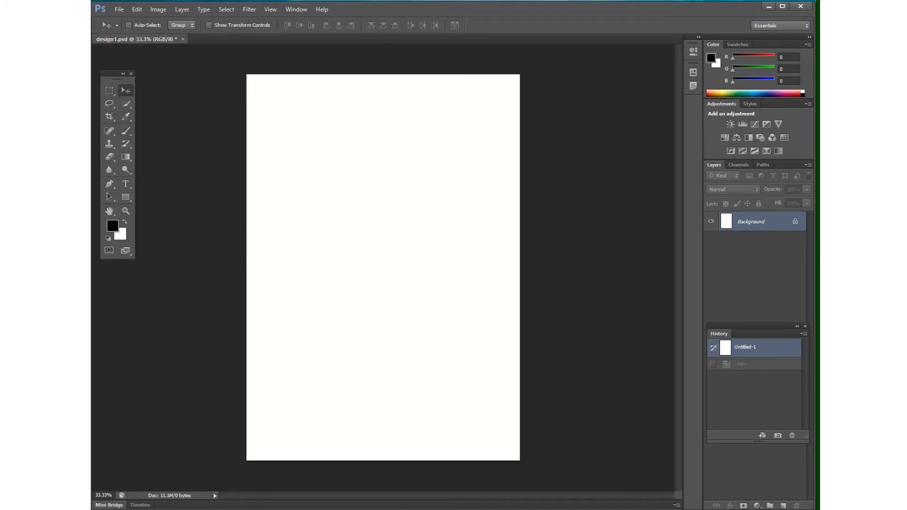
pyautogui.click(235, 509)
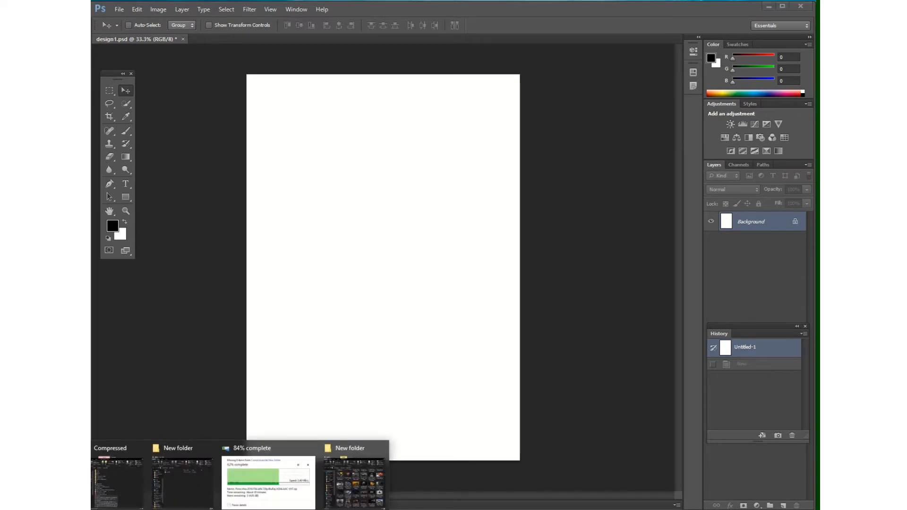
pyautogui.click(360, 482)
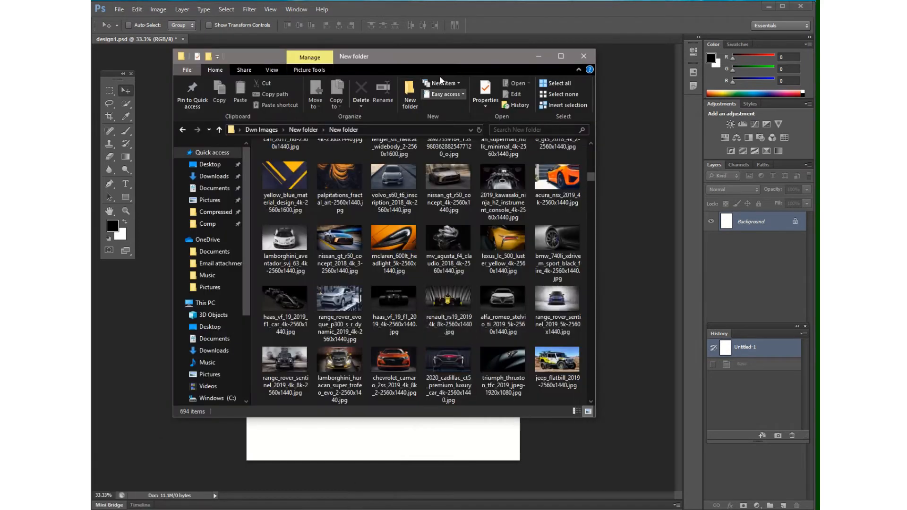
pyautogui.moveTo(445, 60)
pyautogui.mouseDown()
pyautogui.moveTo(435, 67)
pyautogui.moveTo(443, 65)
pyautogui.moveTo(432, 61)
pyautogui.moveTo(438, 51)
pyautogui.mouseUp()
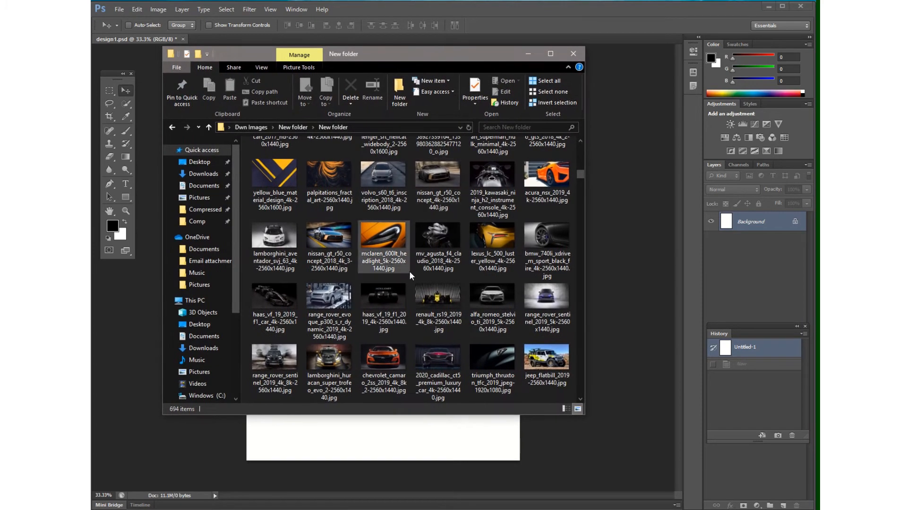
# - Find 2016_jeep_wrangler_75th_anniversary_model-2560x1600.jpg in the image folder and open it in Photoshop as a separate document
pyautogui.scroll(10, 389, 277)
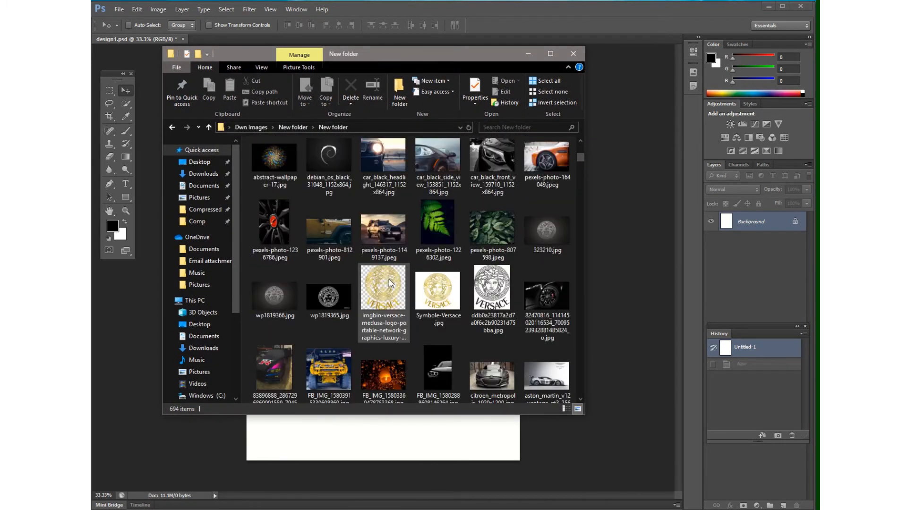
pyautogui.scroll(5, 366, 279)
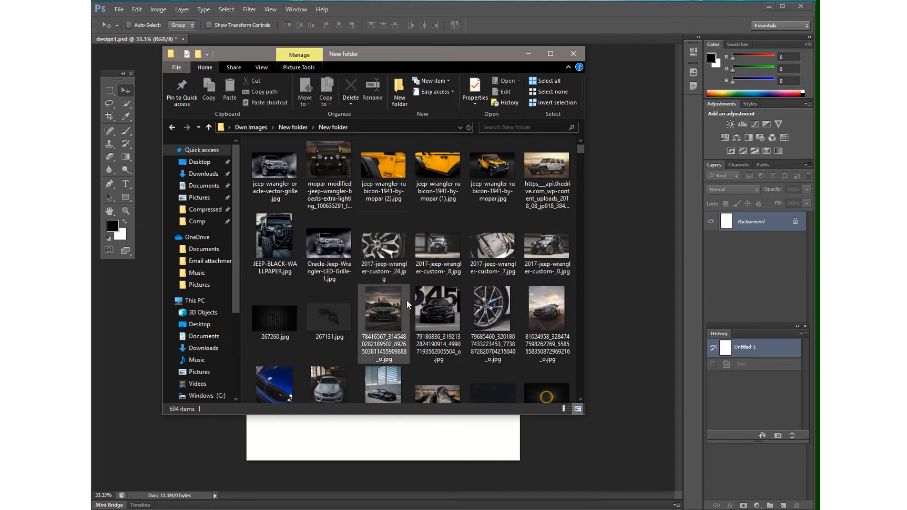
pyautogui.scroll(-10, 416, 304)
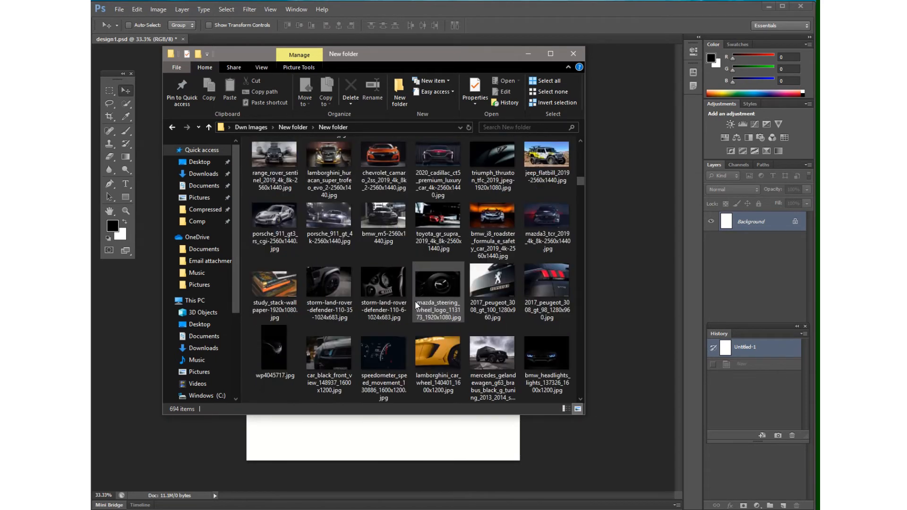
pyautogui.scroll(3, 415, 304)
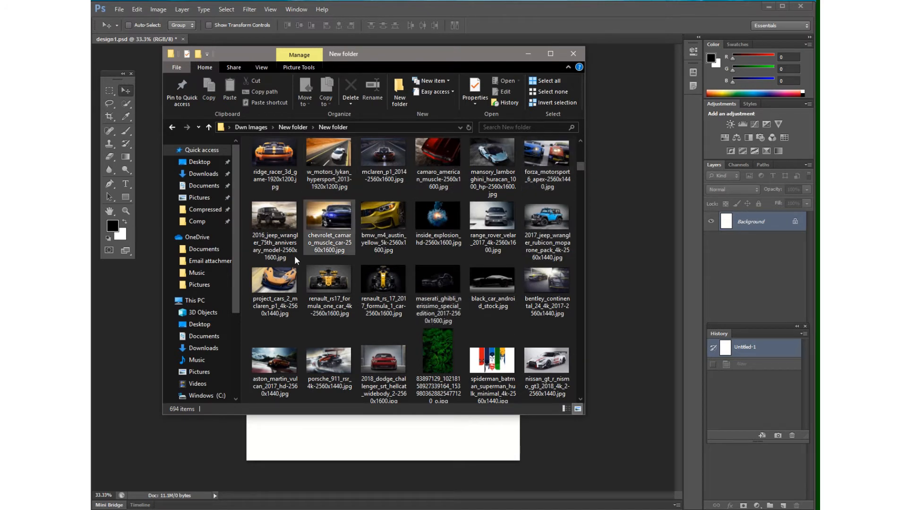
pyautogui.click(278, 224)
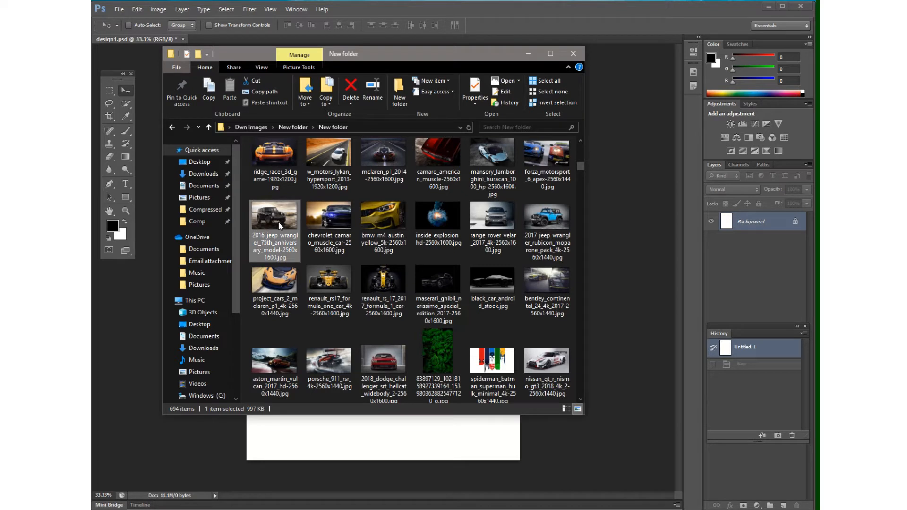
pyautogui.moveTo(279, 222); pyautogui.dragTo(597, 228)
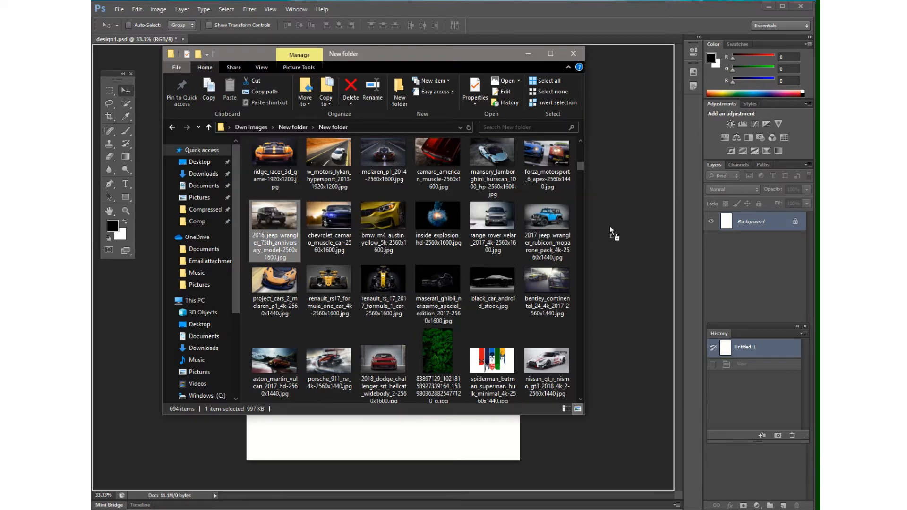
pyautogui.moveTo(639, 64); pyautogui.dragTo(616, 215)
pyautogui.moveTo(628, 56); pyautogui.dragTo(639, 194)
pyautogui.moveTo(605, 55); pyautogui.dragTo(609, 40)
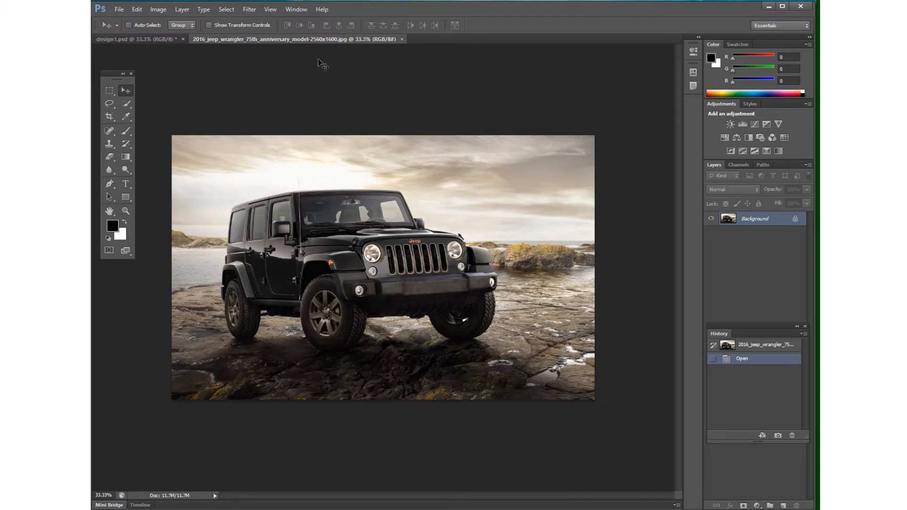
# - Alternate between the design1.psd and Jeep Wrangler documents, ending on the Jeep image
pyautogui.click(138, 39)
pyautogui.click(240, 39)
pyautogui.click(143, 39)
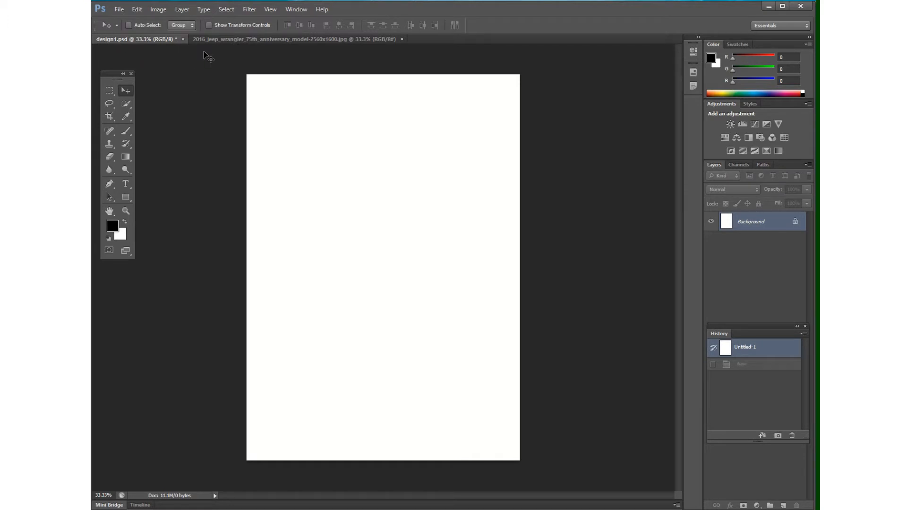
pyautogui.click(211, 39)
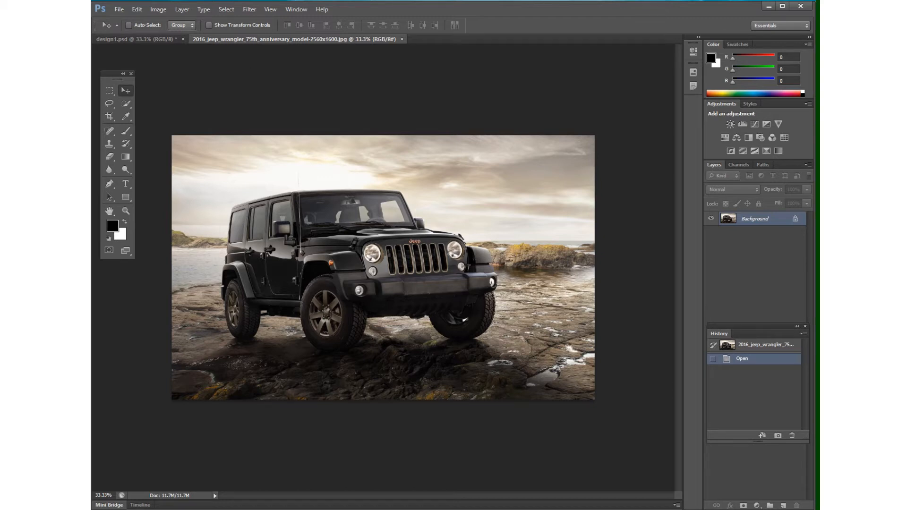
# - Open the folder's 2017 Jeep Wrangler, Lamborghini Huracan, BMW M4, inside_explosion and Range Rover Velar images as separate documents and view the Lamborghini one
pyautogui.click(364, 491)
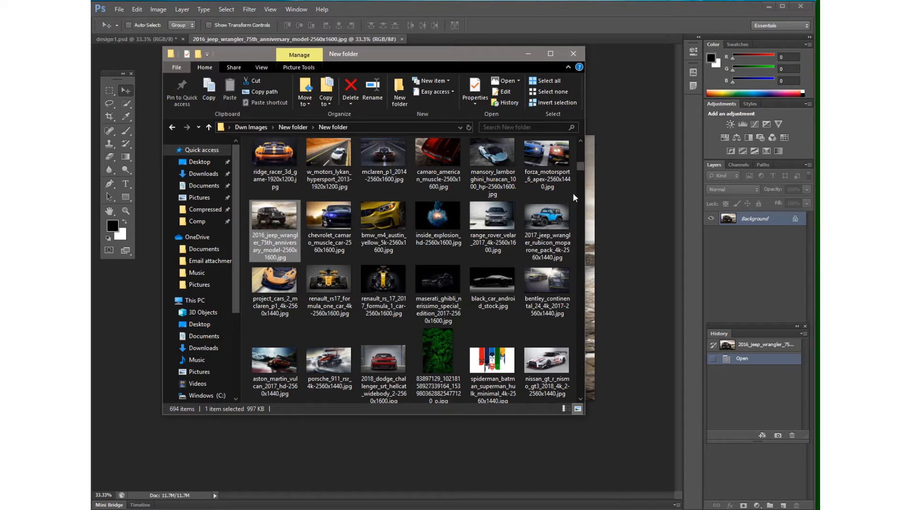
pyautogui.moveTo(572, 193); pyautogui.dragTo(392, 260)
pyautogui.moveTo(551, 226); pyautogui.dragTo(611, 38)
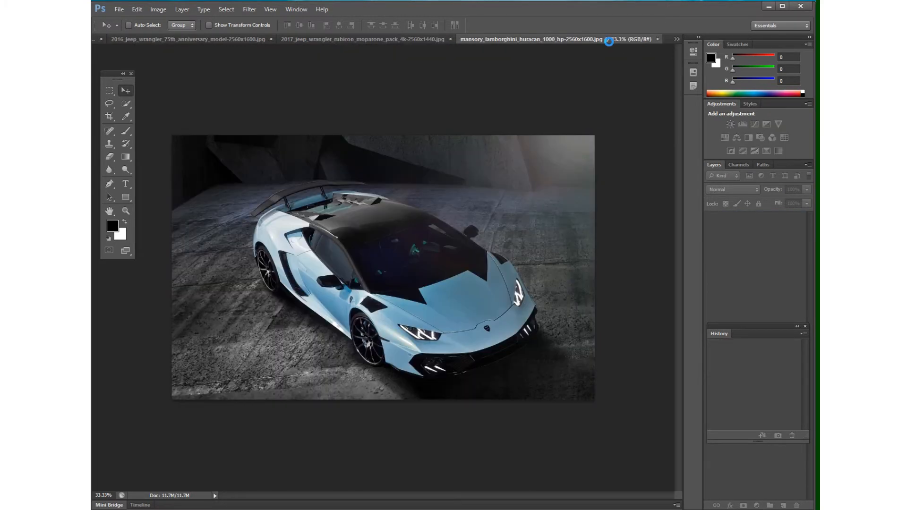
pyautogui.moveTo(374, 3)
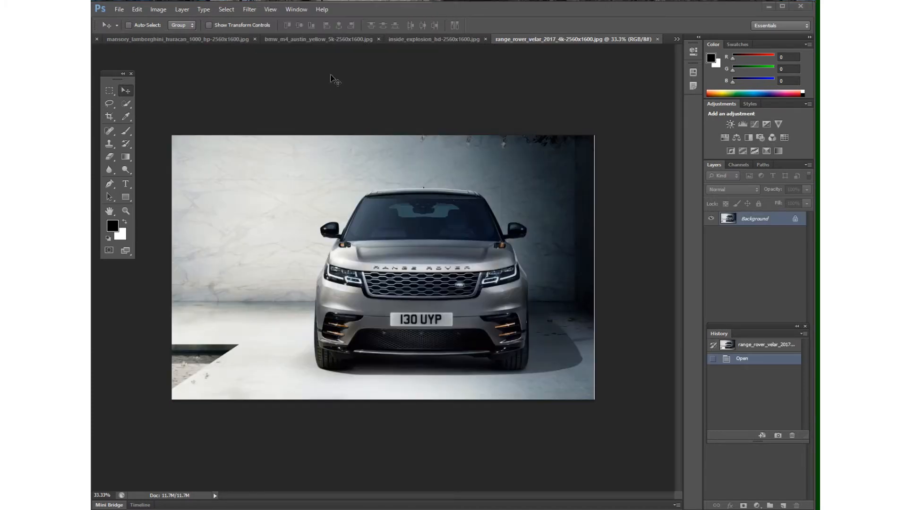
pyautogui.click(559, 40)
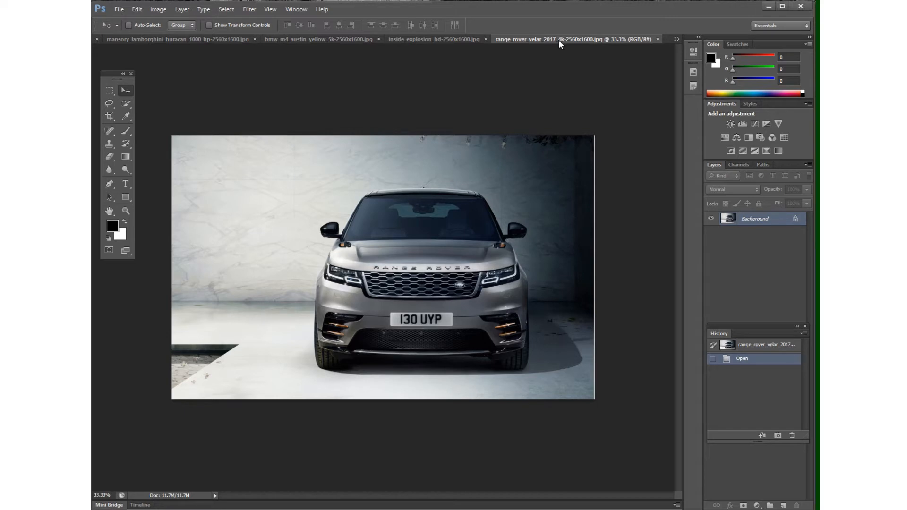
pyautogui.click(195, 40)
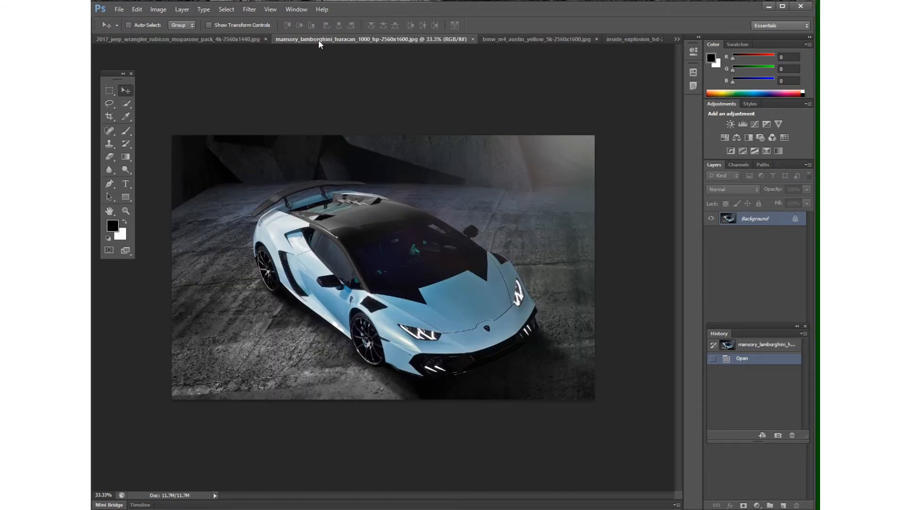
# - Cycle through the open BMW M4, inside_explosion, Lamborghini and 2017 Jeep Wrangler documents, ending on the inside_explosion image
pyautogui.click(528, 41)
pyautogui.click(636, 40)
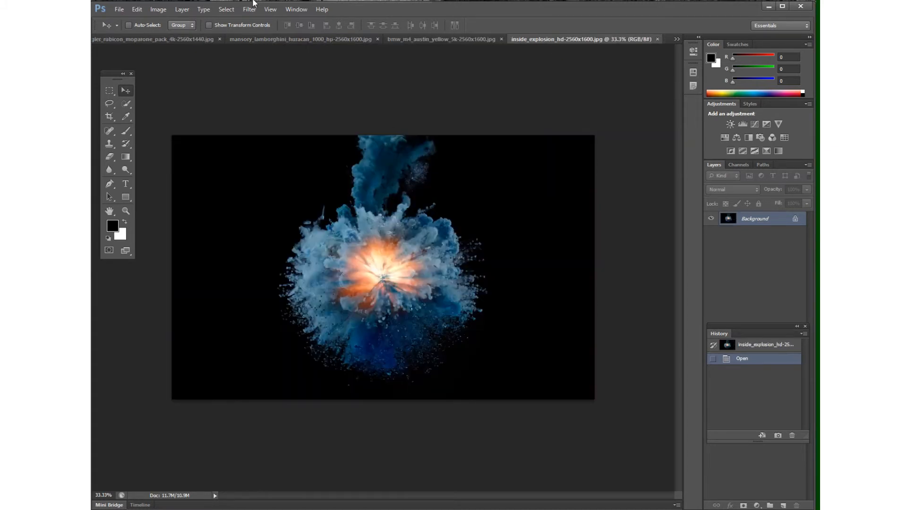
pyautogui.moveTo(304, 1)
pyautogui.click(275, 24)
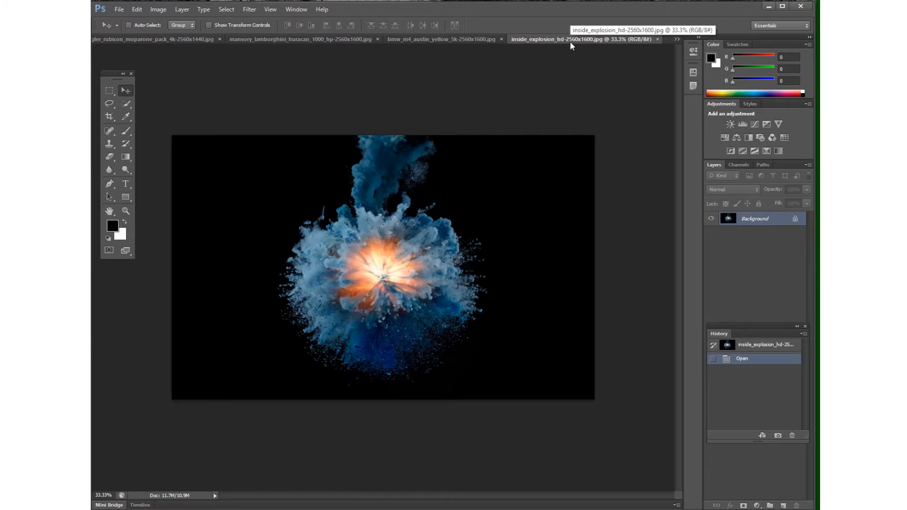
pyautogui.click(402, 39)
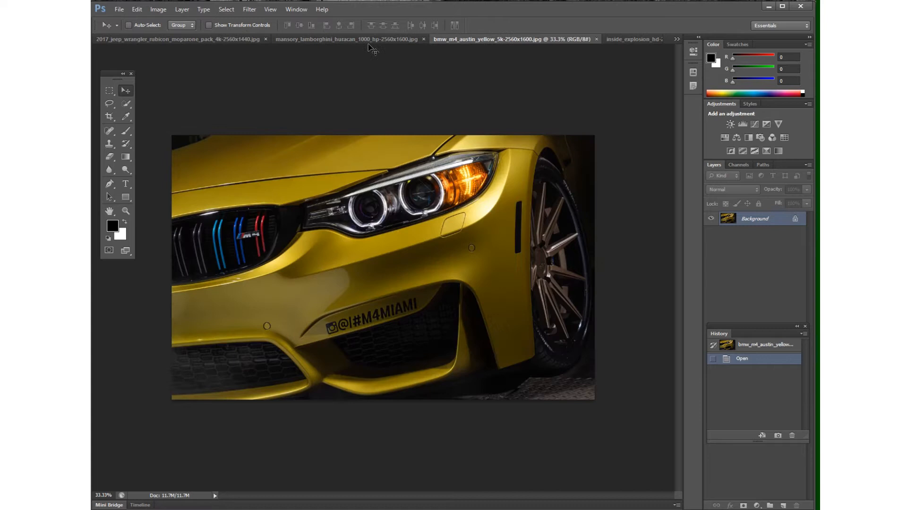
pyautogui.click(321, 40)
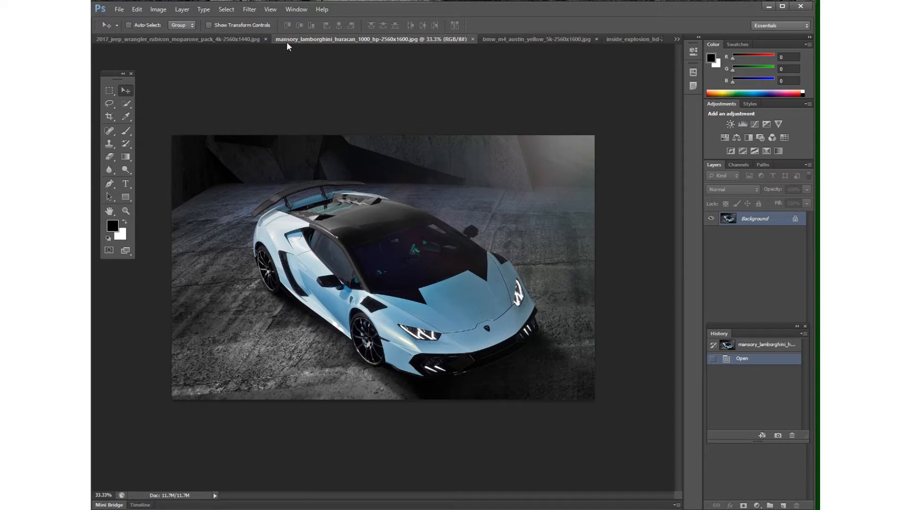
pyautogui.click(537, 40)
pyautogui.click(387, 41)
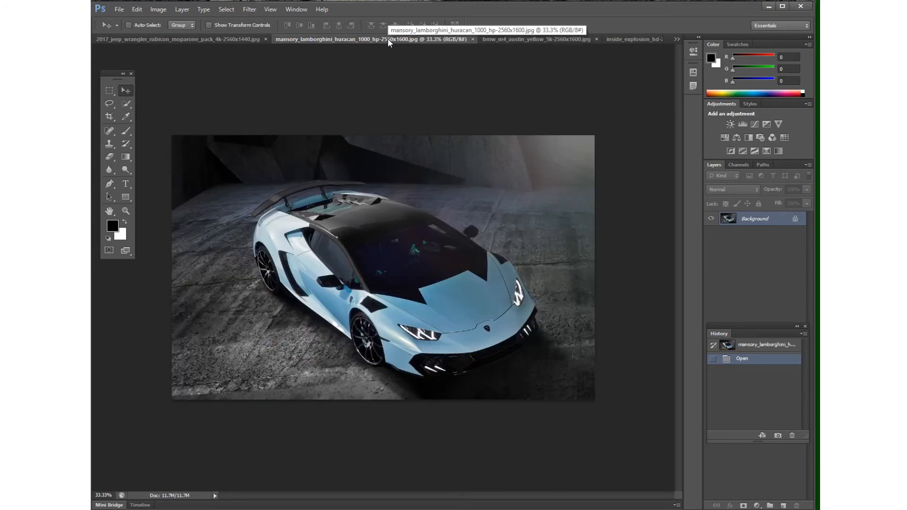
pyautogui.click(247, 39)
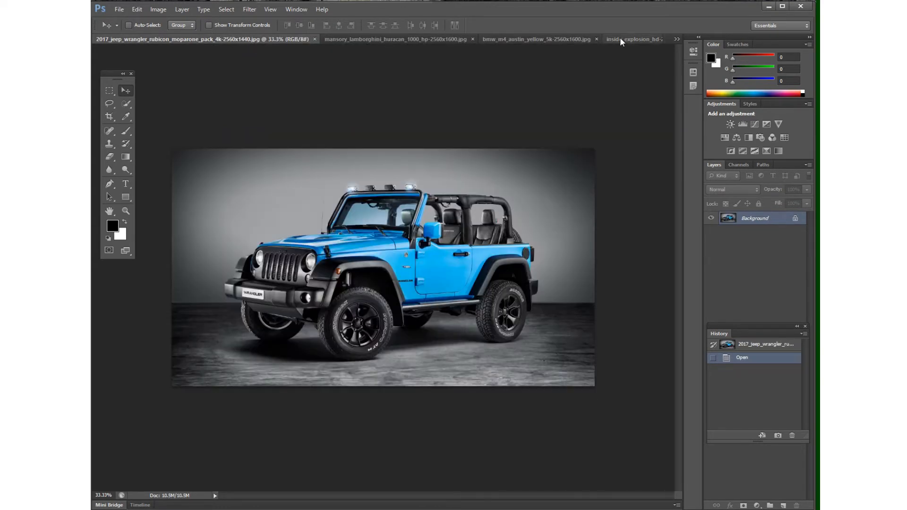
pyautogui.click(557, 37)
pyautogui.click(390, 39)
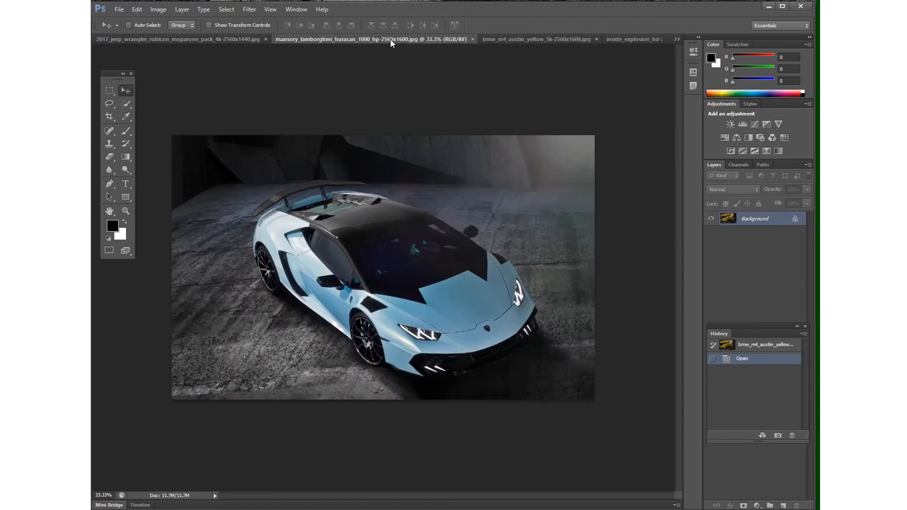
pyautogui.click(642, 40)
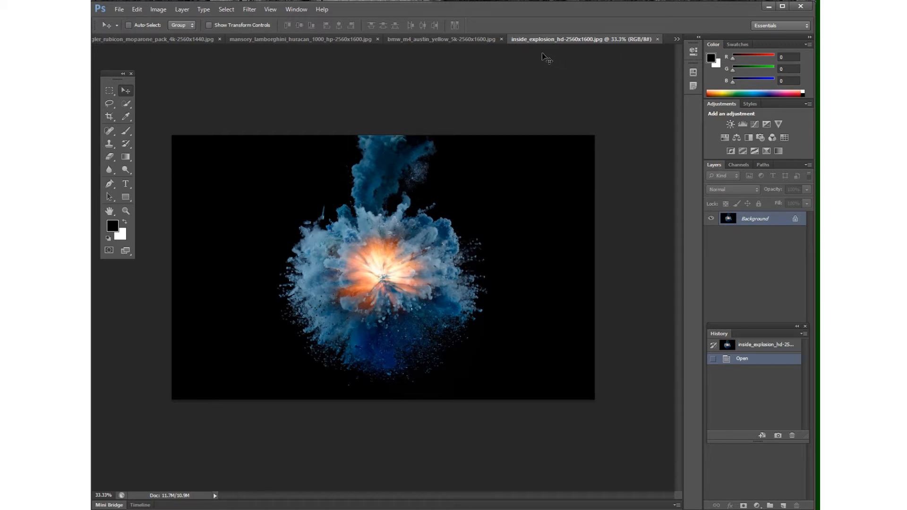
# - Show the full list of open documents and switch to design1.psd from it
pyautogui.click(676, 40)
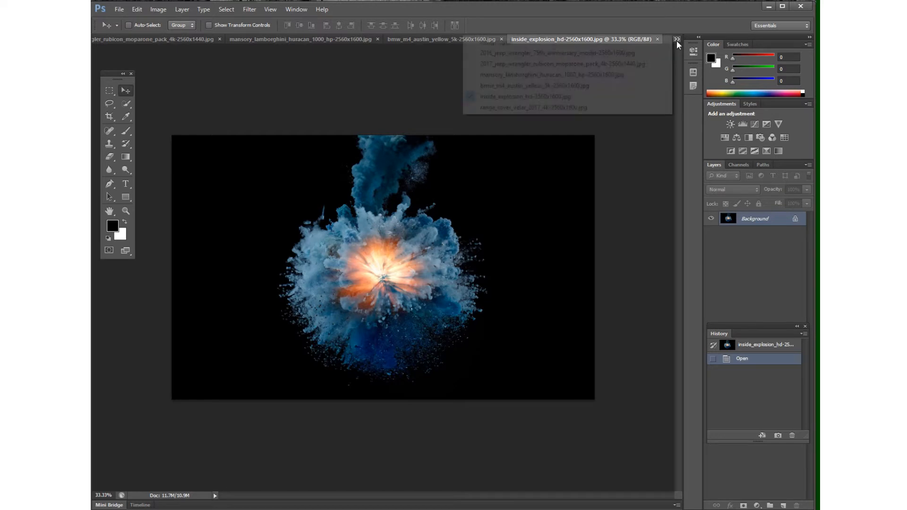
pyautogui.click(676, 40)
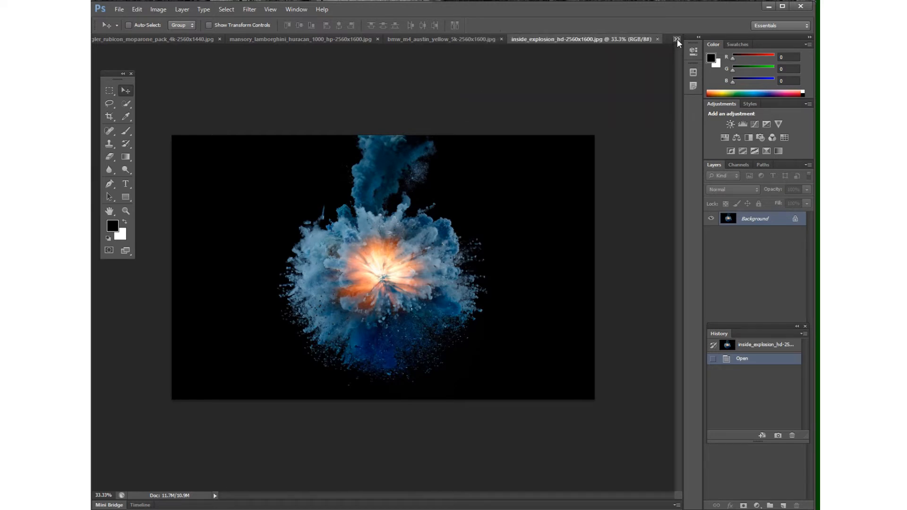
pyautogui.click(676, 39)
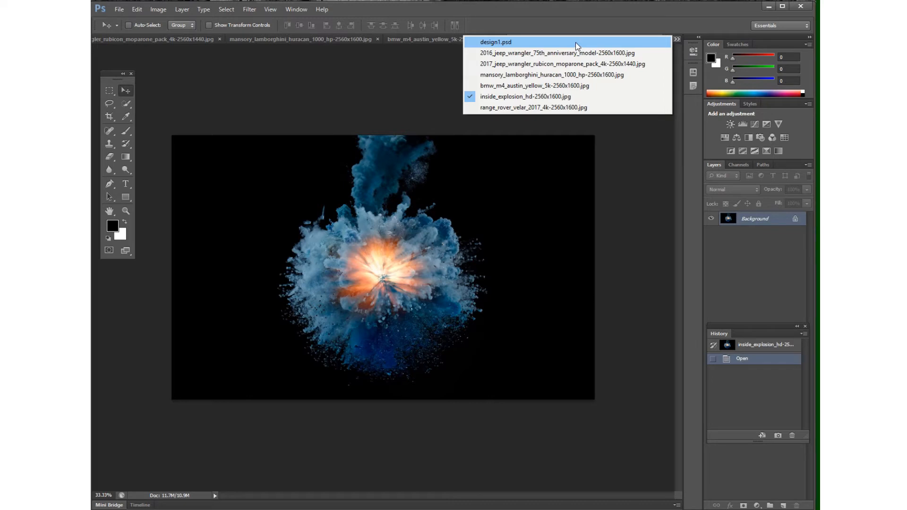
pyautogui.click(677, 39)
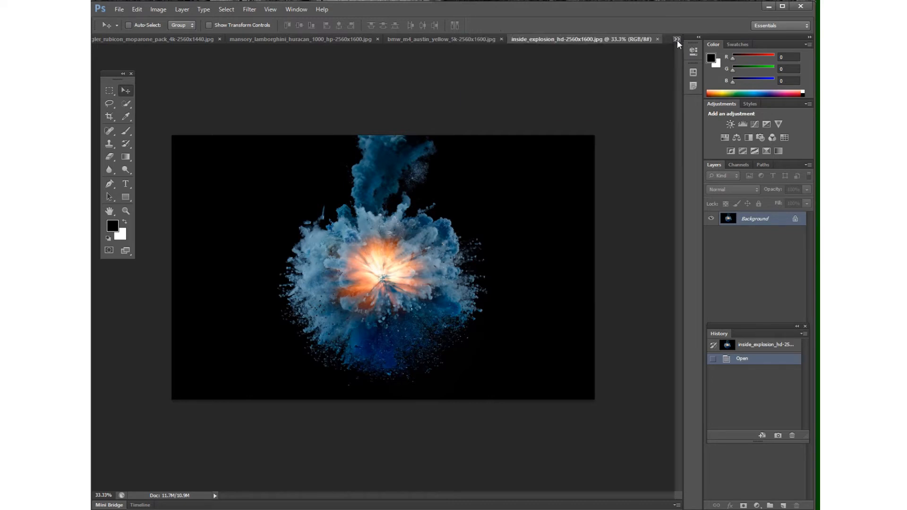
pyautogui.click(677, 39)
pyautogui.click(597, 43)
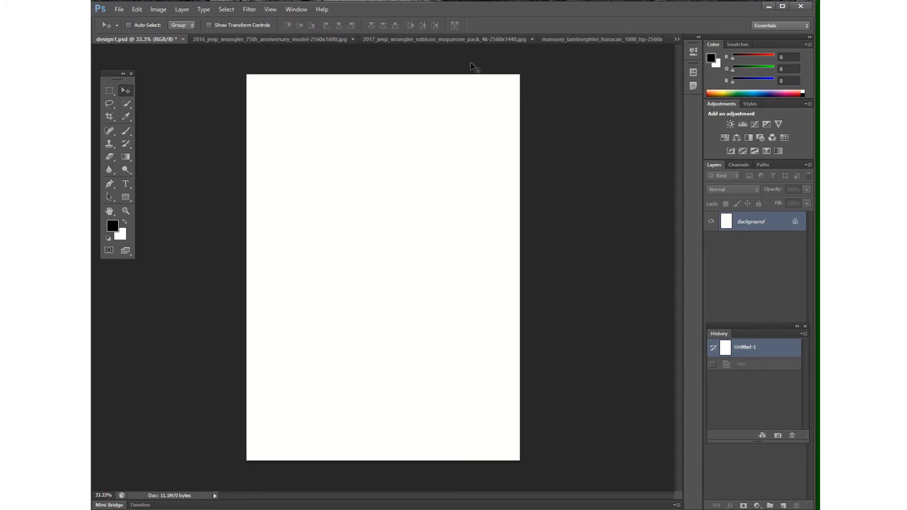
# - View the 2017 Jeep Wrangler and Lamborghini documents and return to design1.psd through the list of open documents
pyautogui.click(469, 40)
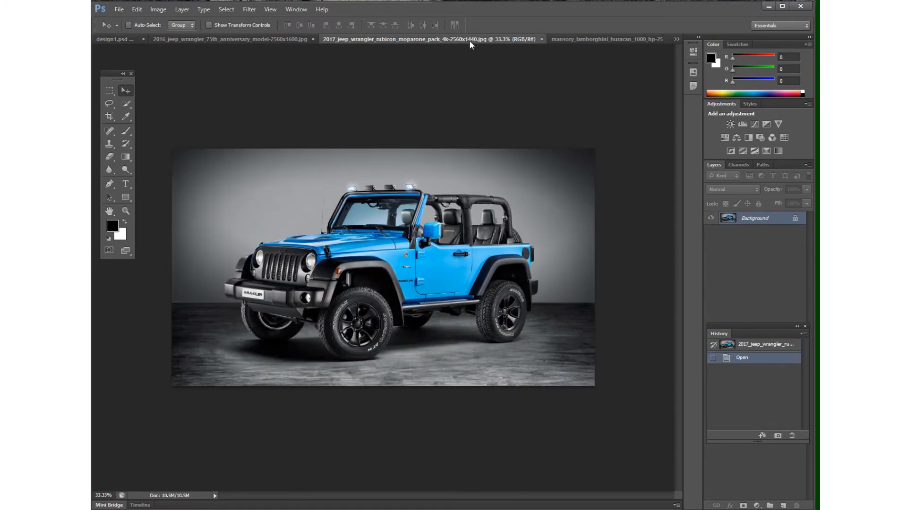
pyautogui.click(574, 40)
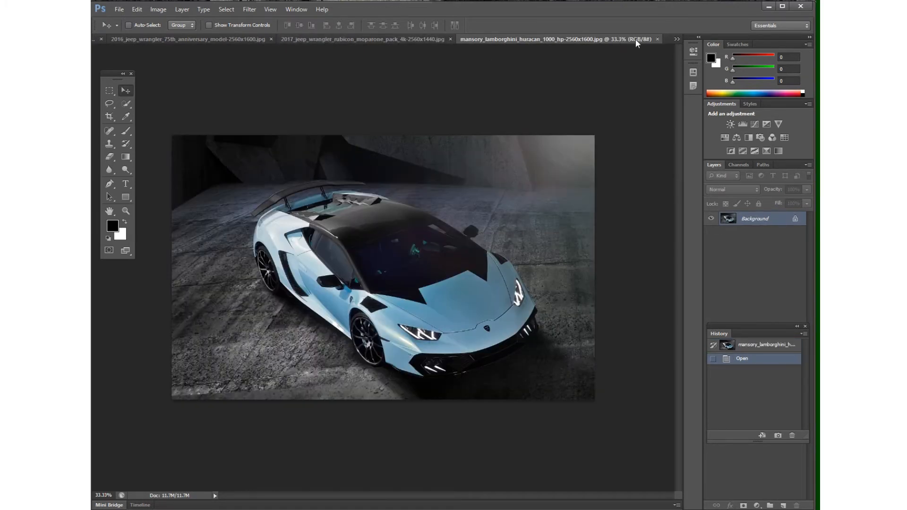
pyautogui.click(676, 39)
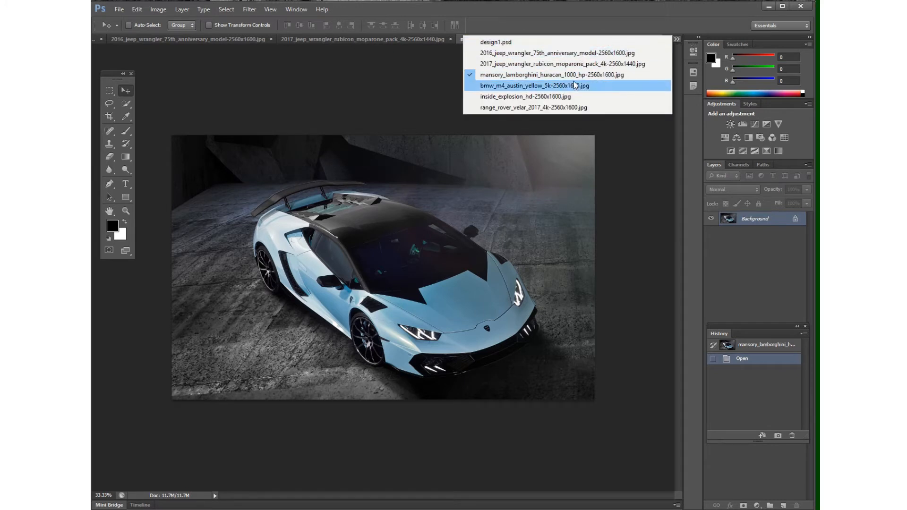
pyautogui.click(574, 40)
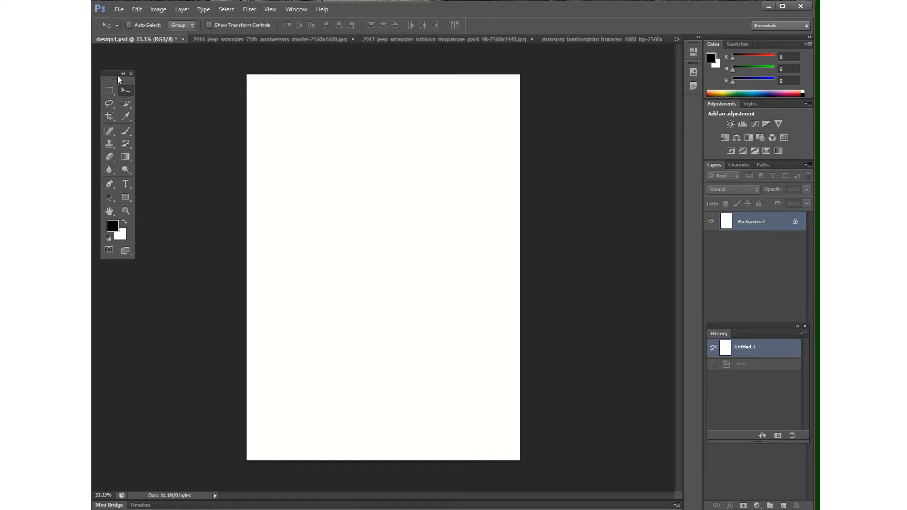
# - Move the toolbox slightly higher and choose the Rectangular Marquee Tool from its tool group
pyautogui.moveTo(109, 74); pyautogui.dragTo(109, 69)
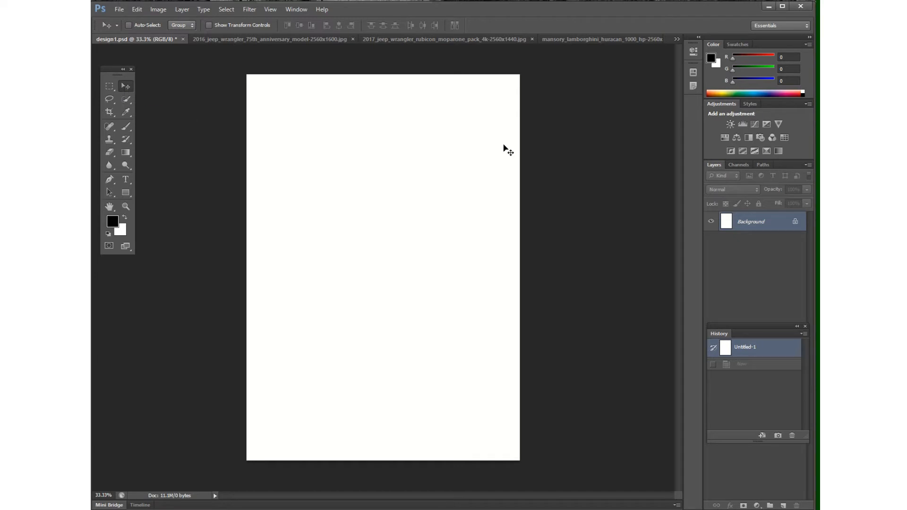
pyautogui.click(113, 90)
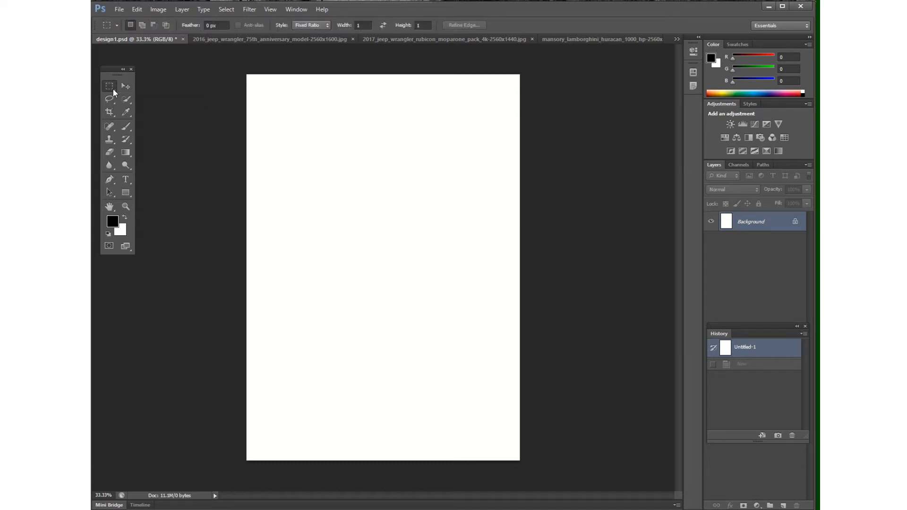
pyautogui.rightClick(113, 88)
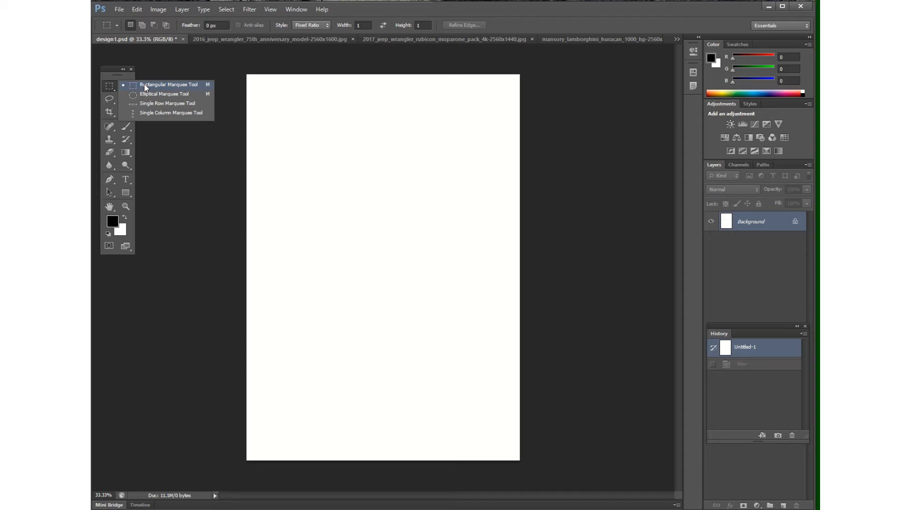
pyautogui.click(110, 90)
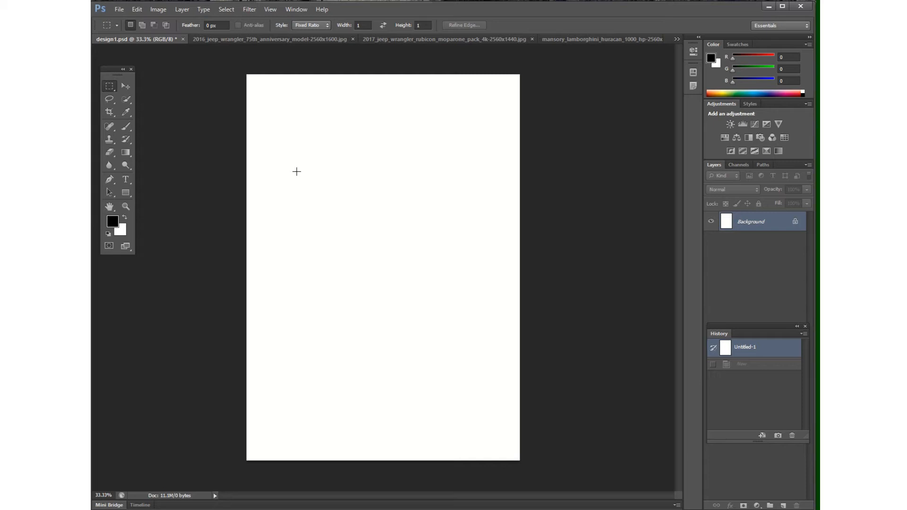
pyautogui.click(111, 86)
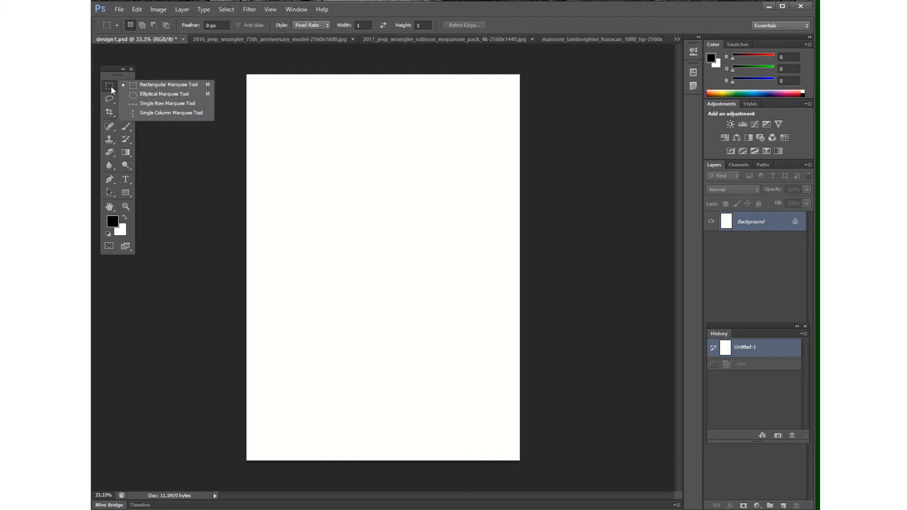
pyautogui.click(143, 87)
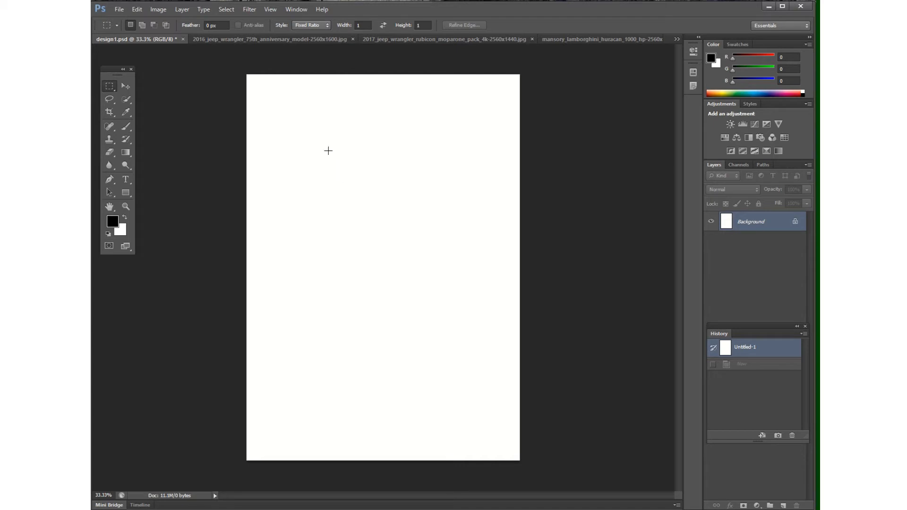
# - Draw a fixed-ratio square selection about 3.5 in per side in the page's upper half and deselect it
pyautogui.moveTo(328, 151); pyautogui.dragTo(444, 283)
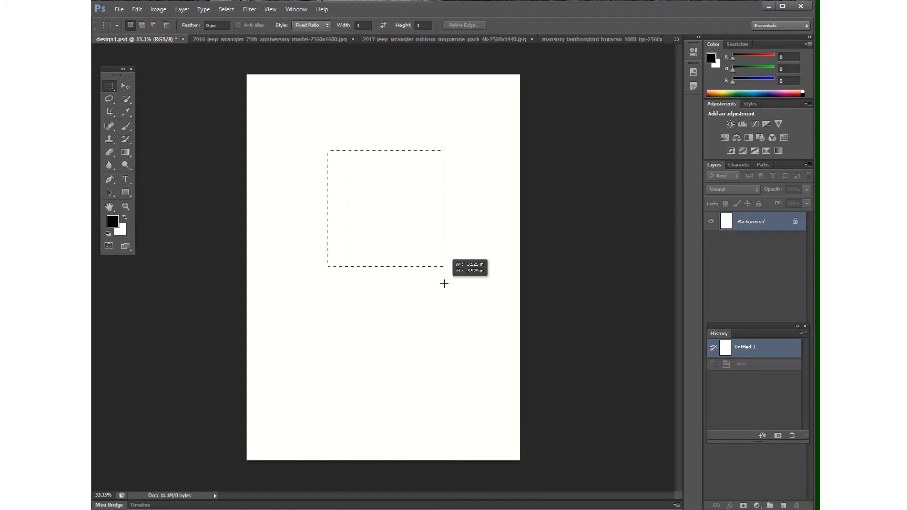
pyautogui.moveTo(444, 284); pyautogui.dragTo(444, 283)
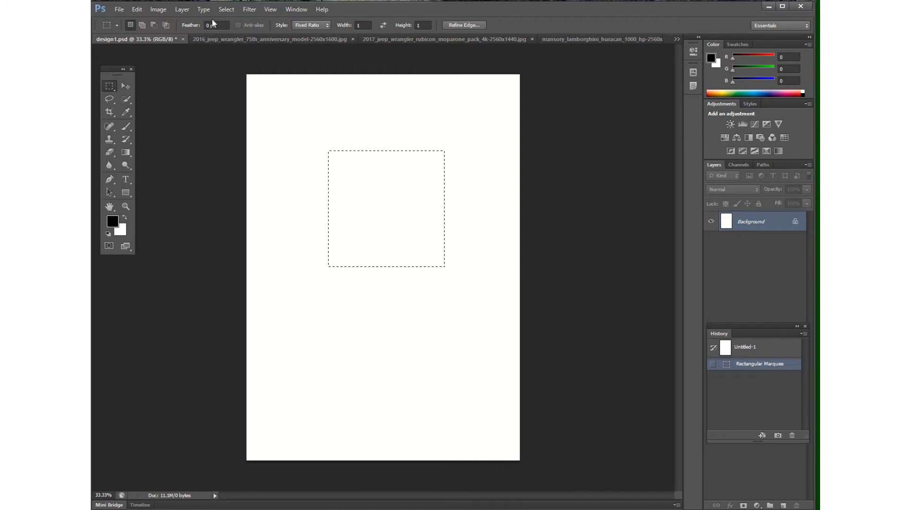
pyautogui.click(221, 9)
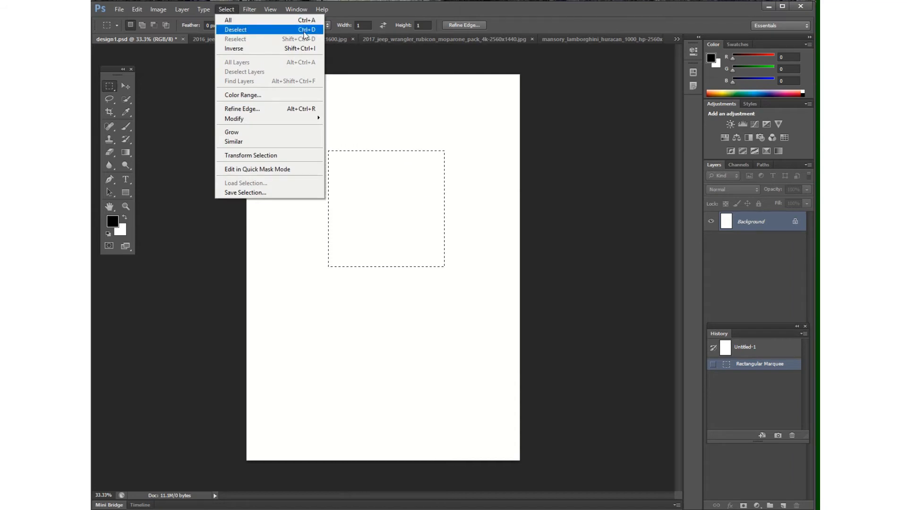
pyautogui.click(465, 282)
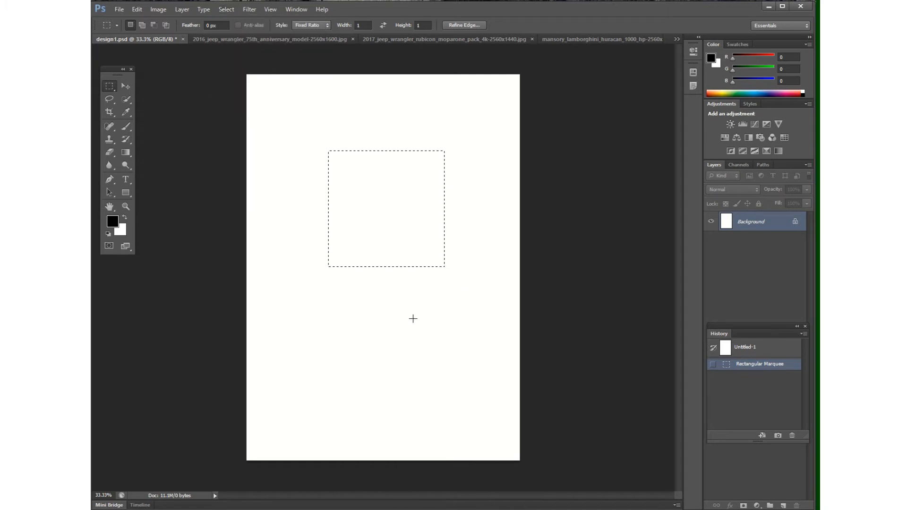
pyautogui.hotkey('ctrl', 'd')
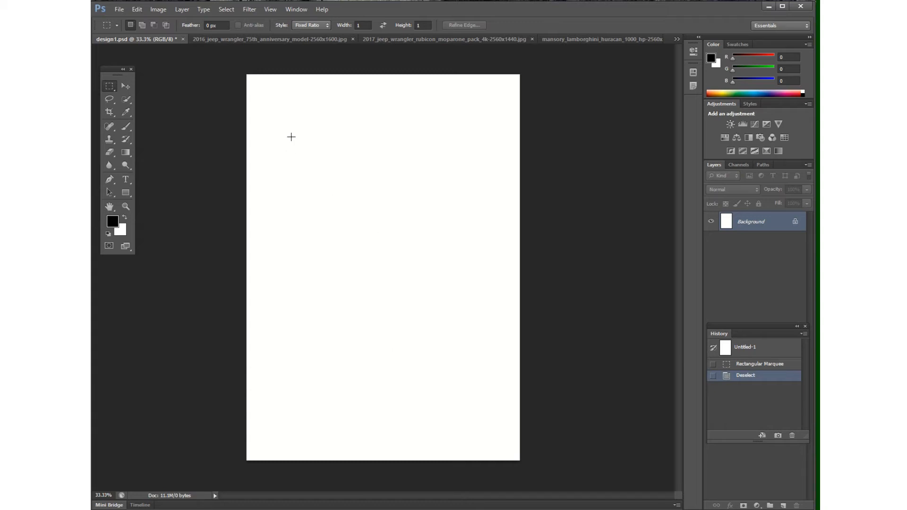
# - Draw another square selection on the page, set the marquee style to Normal and clear the selection
pyautogui.moveTo(290, 136); pyautogui.dragTo(407, 268)
pyautogui.click(324, 27)
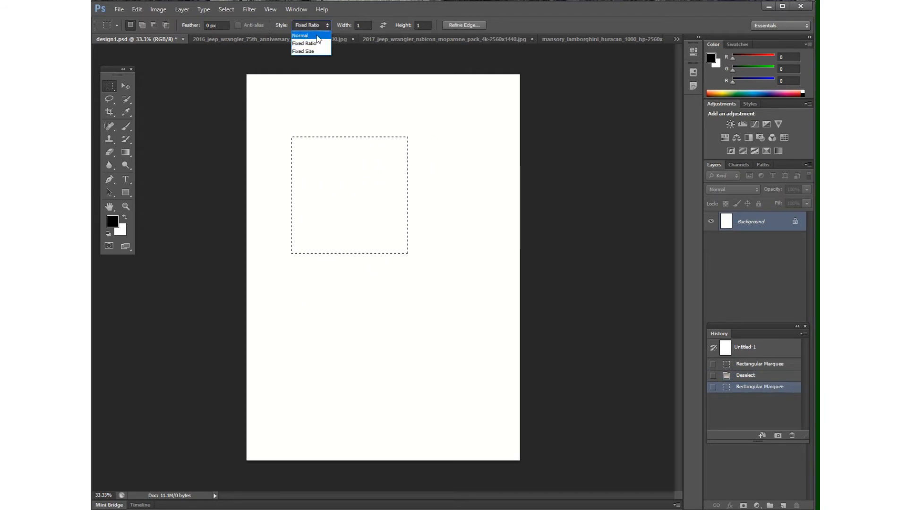
pyautogui.click(312, 34)
pyautogui.click(257, 170)
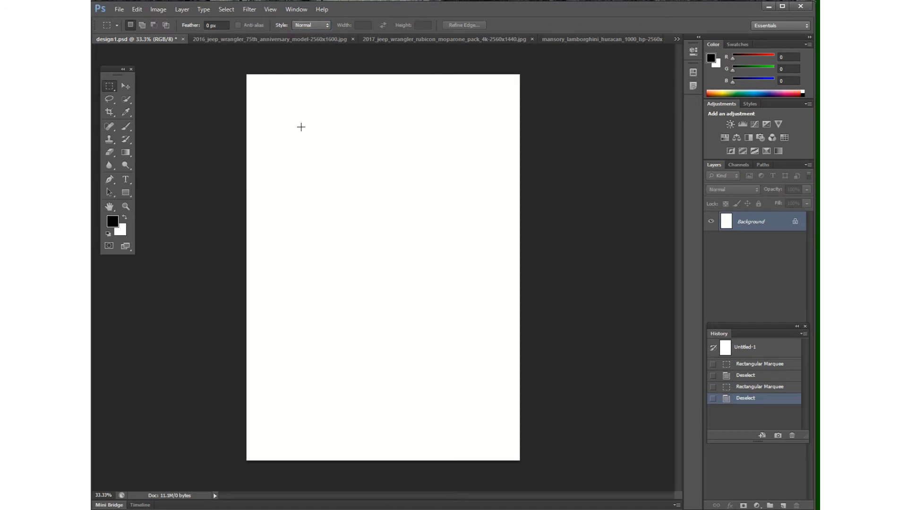
# - Draw two freely proportioned rectangular selections in turn on the page, shifting the first slightly up and right, and clear each one
pyautogui.moveTo(301, 127); pyautogui.dragTo(459, 324)
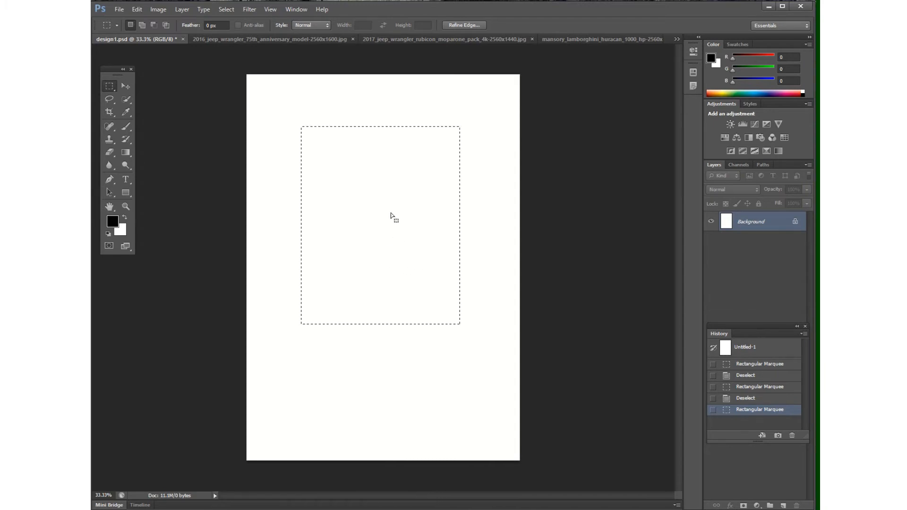
pyautogui.moveTo(390, 214)
pyautogui.mouseDown()
pyautogui.moveTo(368, 206)
pyautogui.moveTo(401, 216)
pyautogui.moveTo(424, 209)
pyautogui.moveTo(384, 193)
pyautogui.moveTo(360, 217)
pyautogui.moveTo(390, 241)
pyautogui.moveTo(405, 219)
pyautogui.moveTo(362, 208)
pyautogui.moveTo(368, 257)
pyautogui.moveTo(415, 221)
pyautogui.moveTo(391, 204)
pyautogui.moveTo(380, 209)
pyautogui.moveTo(399, 206)
pyautogui.moveTo(377, 206)
pyautogui.moveTo(415, 206)
pyautogui.moveTo(379, 207)
pyautogui.moveTo(405, 211)
pyautogui.moveTo(384, 207)
pyautogui.moveTo(396, 212)
pyautogui.mouseUp()
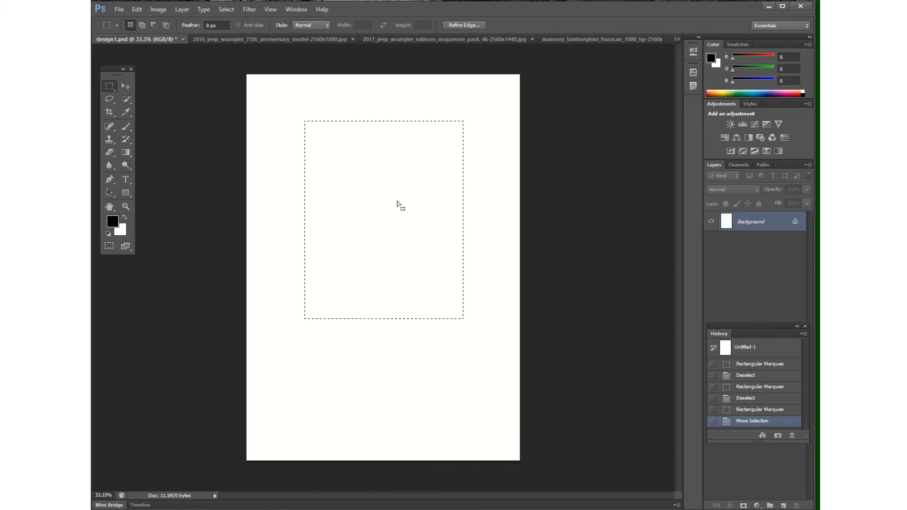
pyautogui.click(413, 378)
pyautogui.moveTo(295, 147); pyautogui.dragTo(404, 277)
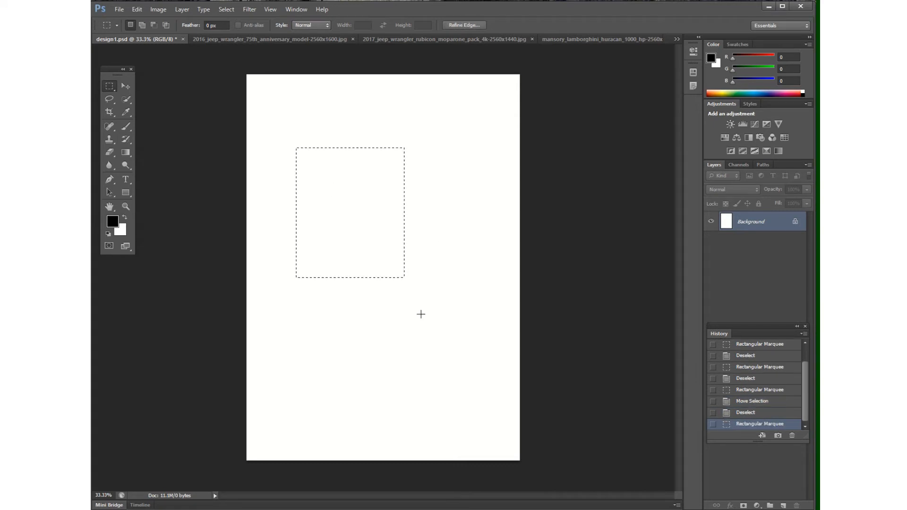
pyautogui.click(419, 315)
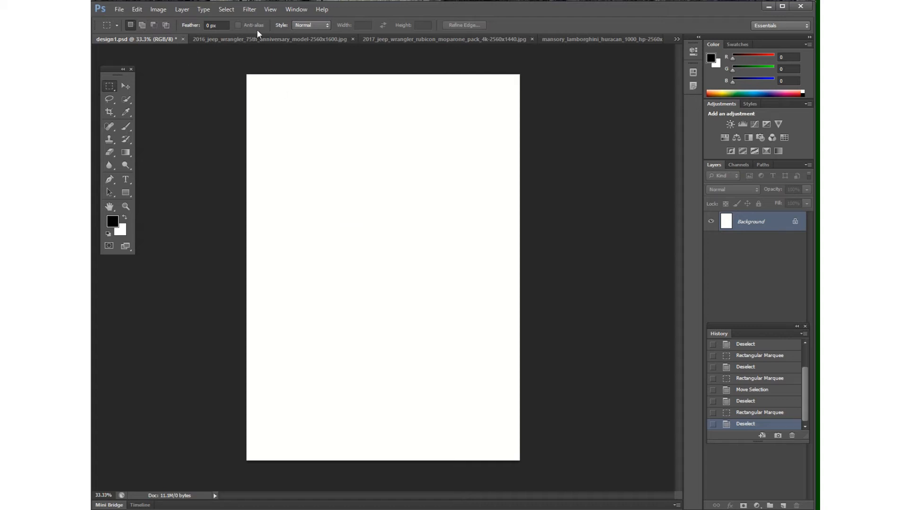
# - In the 2017_jeep_wrangler_rubicon image, draw a rectangular selection over the Jeep's front half and shift it slightly down and left
pyautogui.click(483, 40)
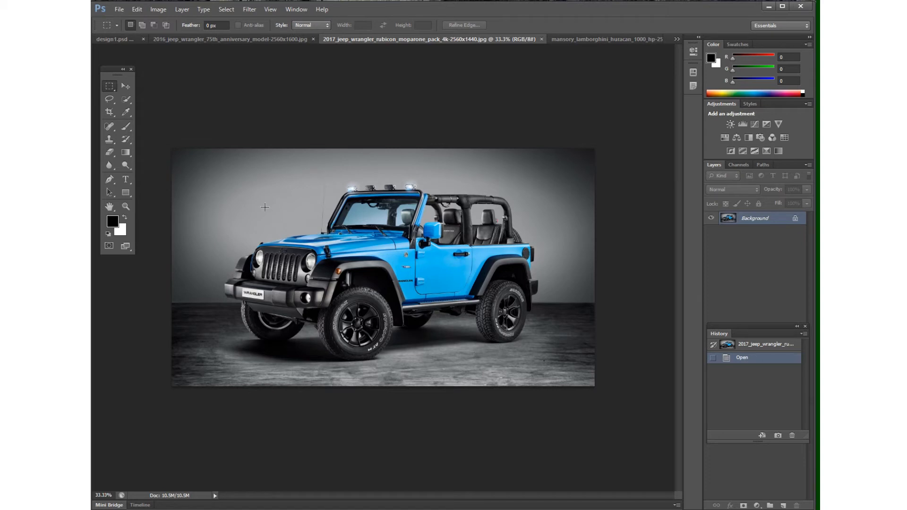
pyautogui.moveTo(243, 167); pyautogui.dragTo(407, 343)
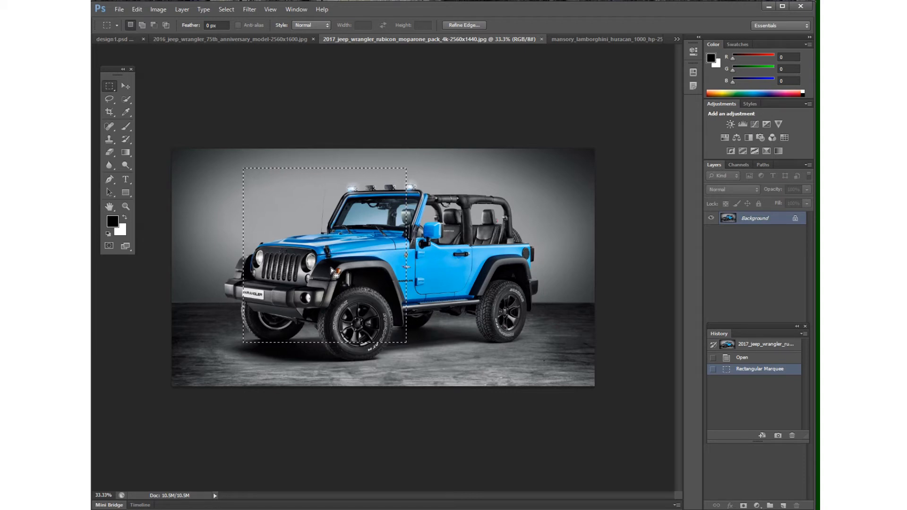
pyautogui.moveTo(330, 268); pyautogui.dragTo(330, 290)
pyautogui.moveTo(339, 292); pyautogui.dragTo(320, 292)
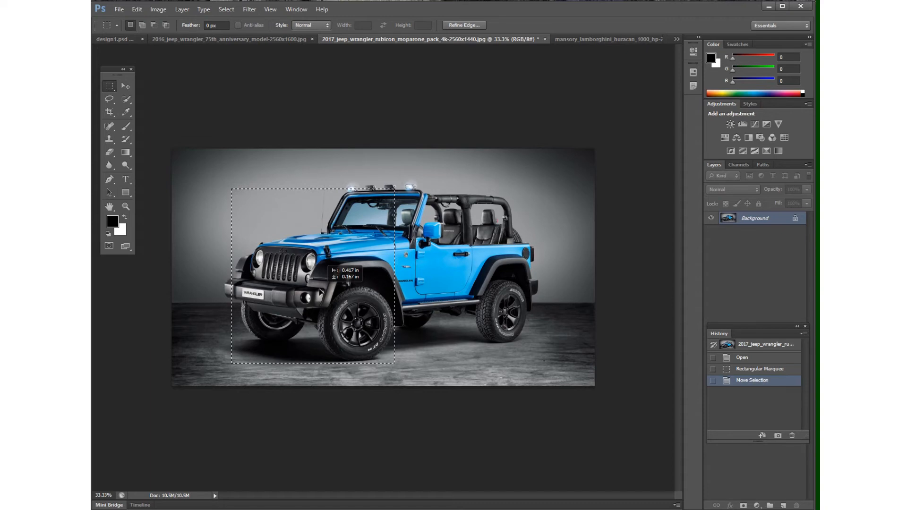
pyautogui.moveTo(320, 292); pyautogui.dragTo(321, 291)
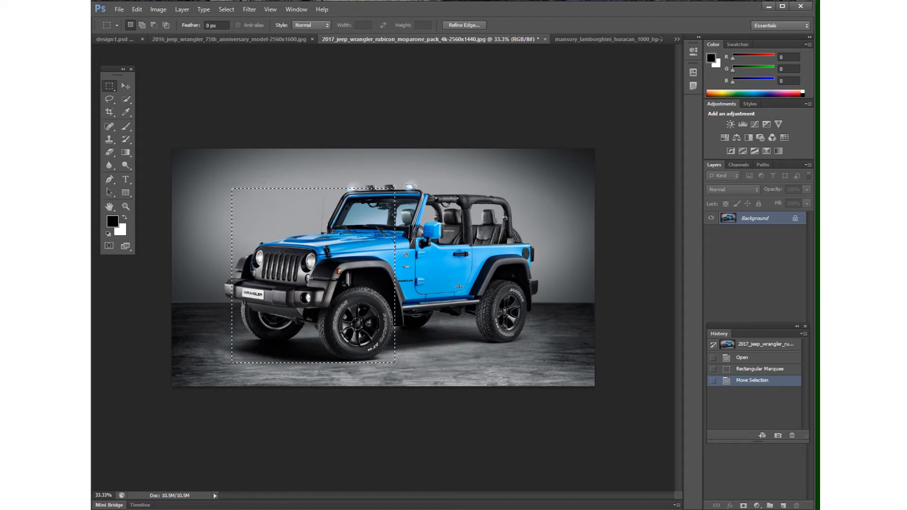
# - Clear the selection and return the image to its original snapshot in the history
pyautogui.click(489, 265)
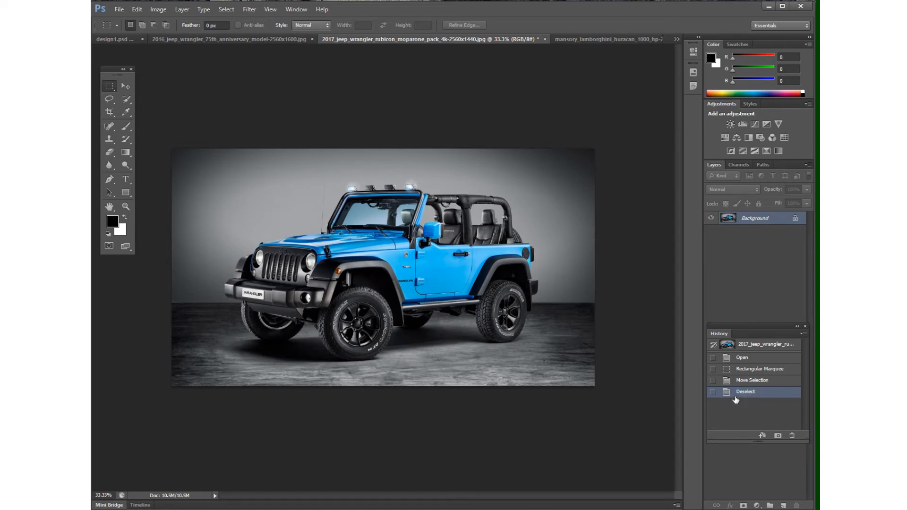
pyautogui.click(755, 344)
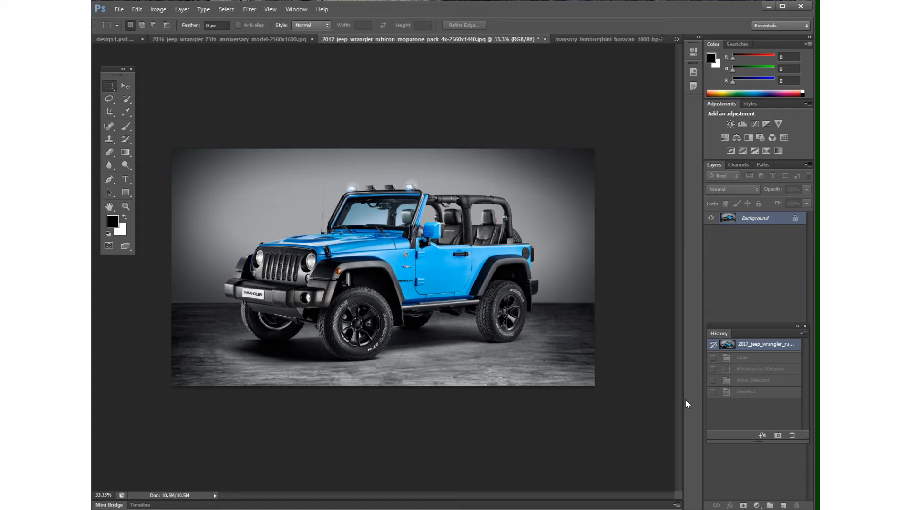
pyautogui.moveTo(329, 5)
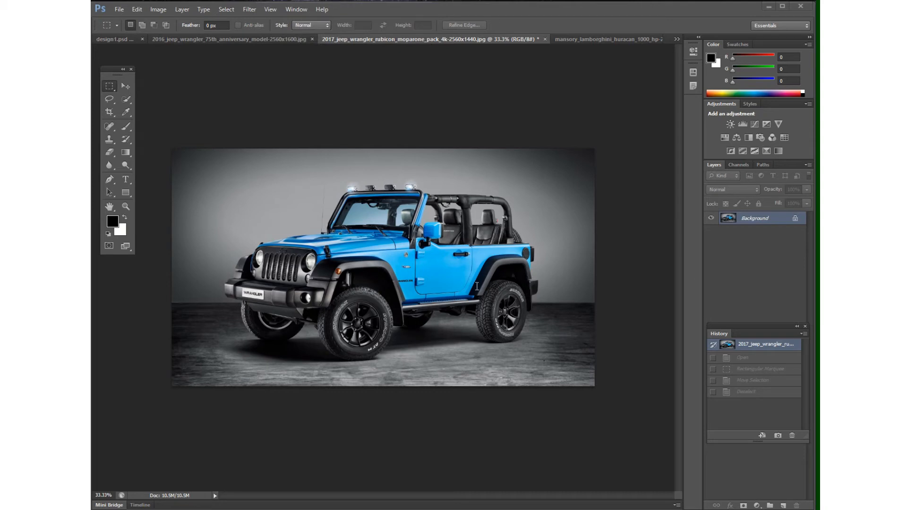
pyautogui.click(108, 87)
pyautogui.click(211, 26)
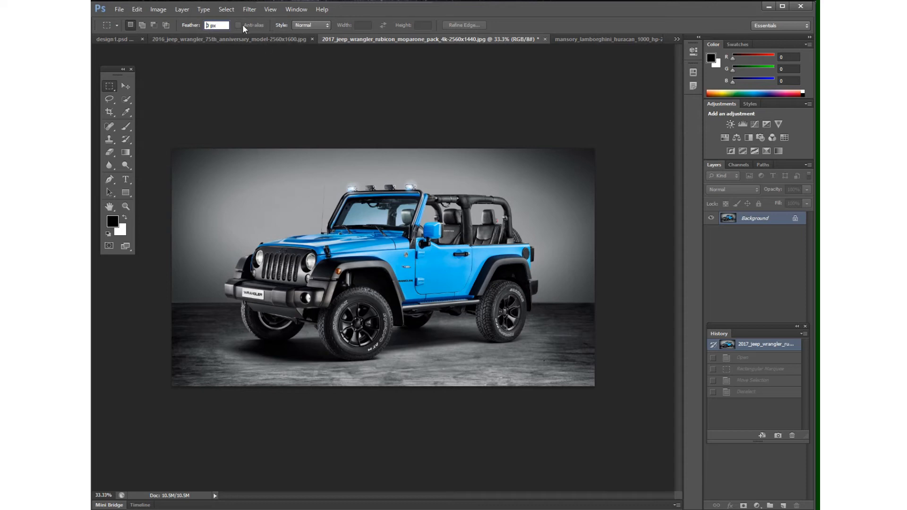
pyautogui.click(301, 24)
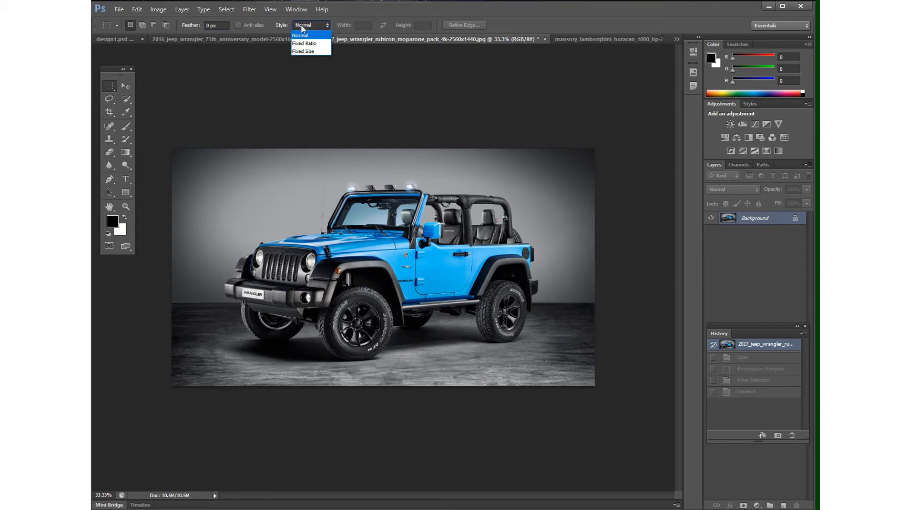
pyautogui.click(301, 28)
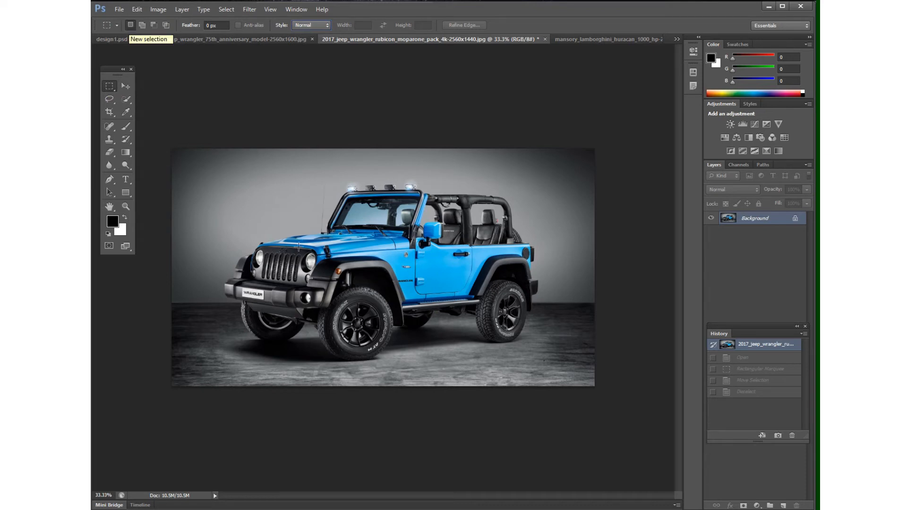
# - In New Selection mode, draw a series of rectangular selections over different parts of the Jeep, each replacing the previous one, and deselect
pyautogui.moveTo(240, 178); pyautogui.dragTo(333, 309)
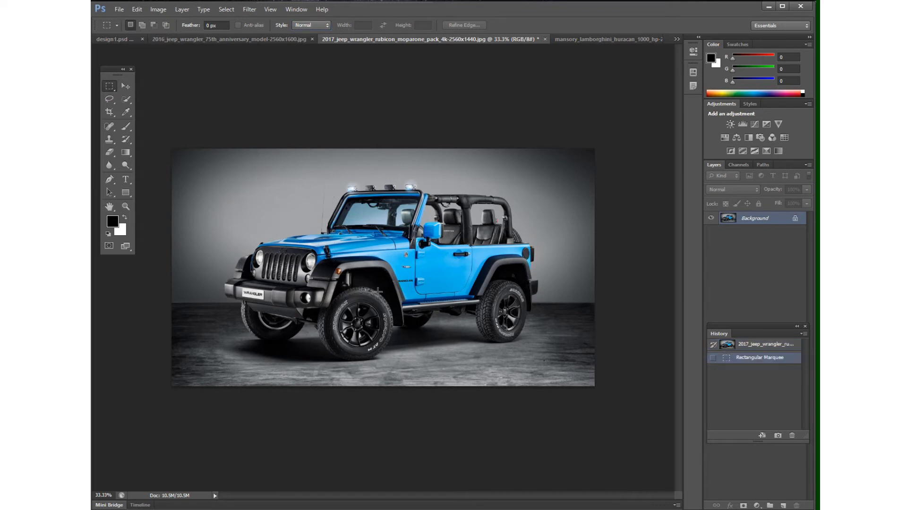
pyautogui.moveTo(382, 181); pyautogui.dragTo(491, 331)
pyautogui.moveTo(501, 207)
pyautogui.mouseDown()
pyautogui.moveTo(533, 272)
pyautogui.moveTo(544, 331)
pyautogui.mouseUp()
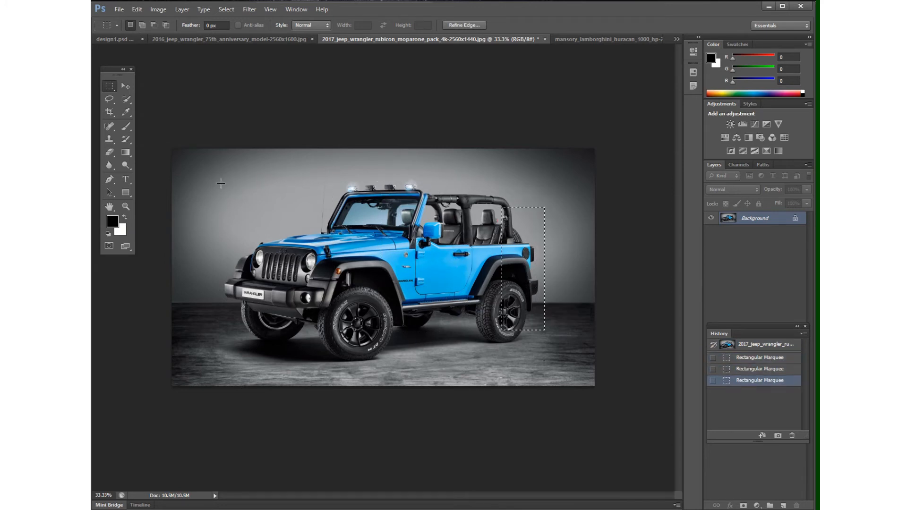
pyautogui.moveTo(220, 181); pyautogui.dragTo(374, 307)
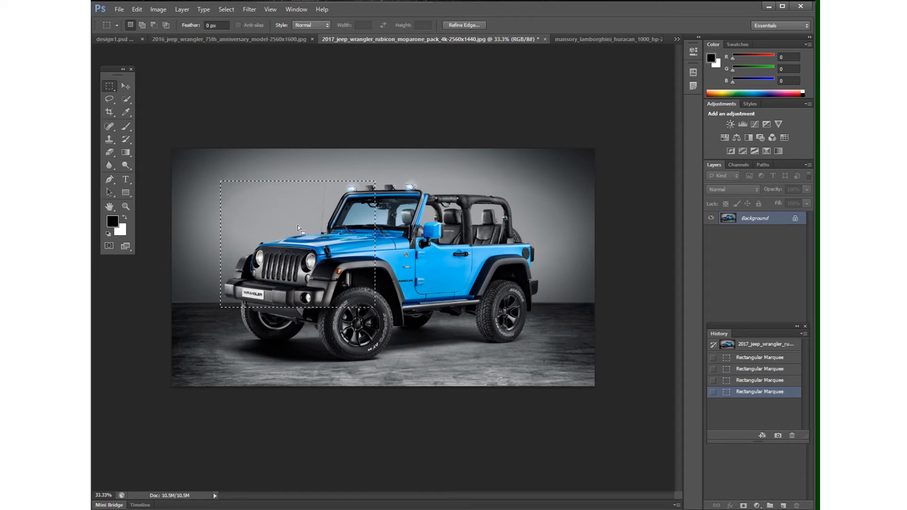
pyautogui.moveTo(417, 223); pyautogui.dragTo(300, 351)
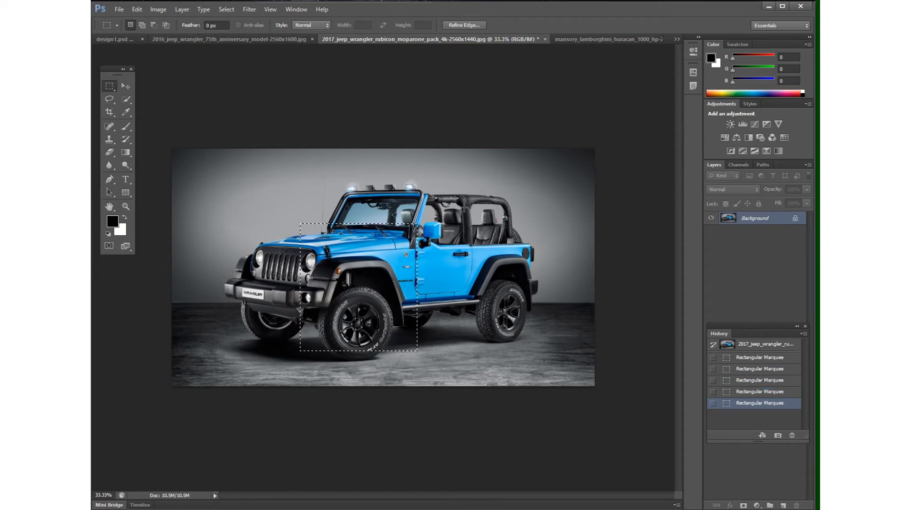
pyautogui.moveTo(451, 190); pyautogui.dragTo(534, 346)
pyautogui.moveTo(224, 190); pyautogui.dragTo(369, 331)
pyautogui.moveTo(395, 190); pyautogui.dragTo(472, 347)
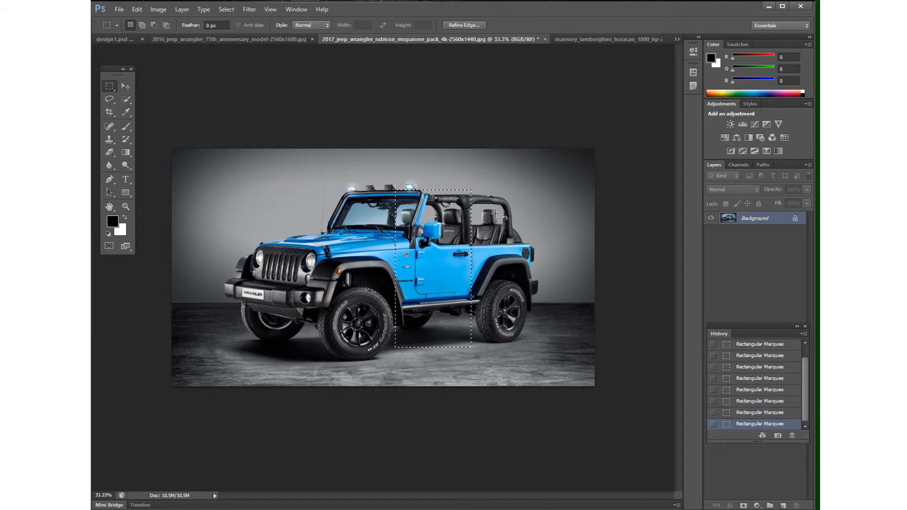
pyautogui.moveTo(495, 213); pyautogui.dragTo(534, 323)
pyautogui.click(267, 190)
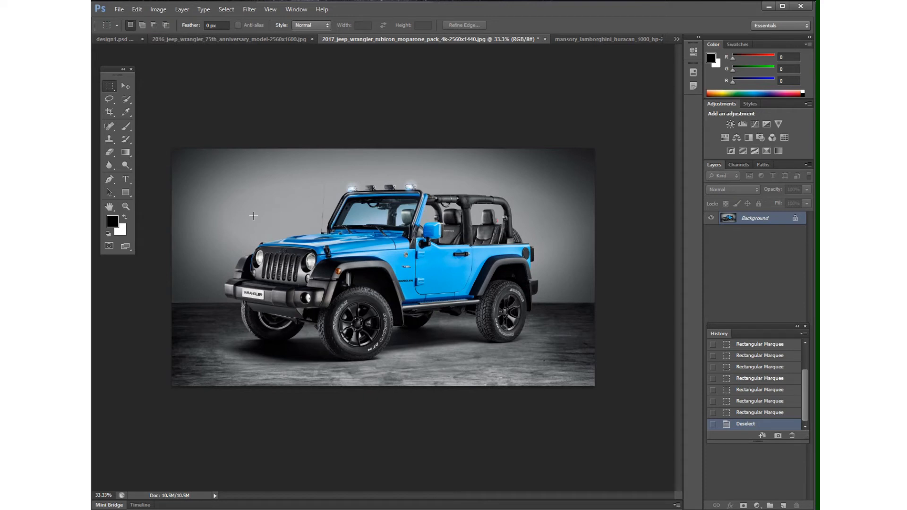
# - Draw a rectangular selection over the Jeep's front half and use Add to Selection to include a second rectangle over its rear
pyautogui.moveTo(241, 185); pyautogui.dragTo(361, 359)
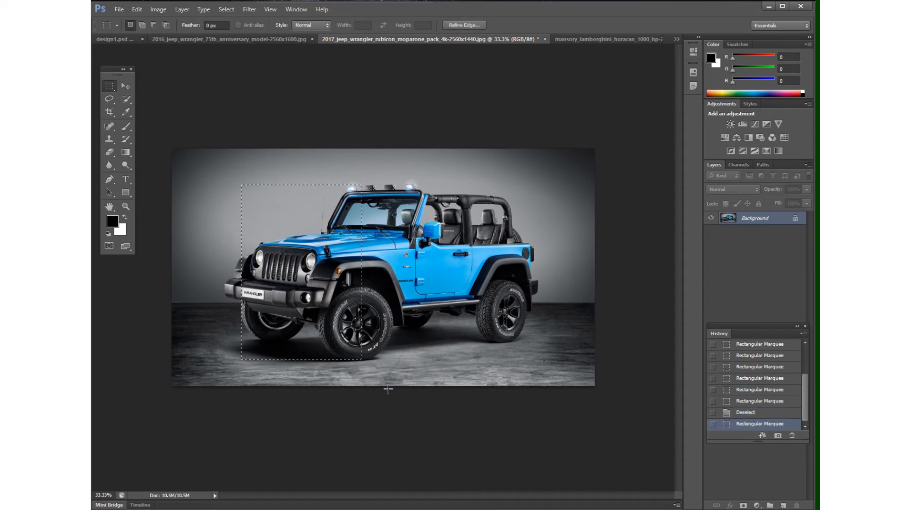
pyautogui.click(142, 26)
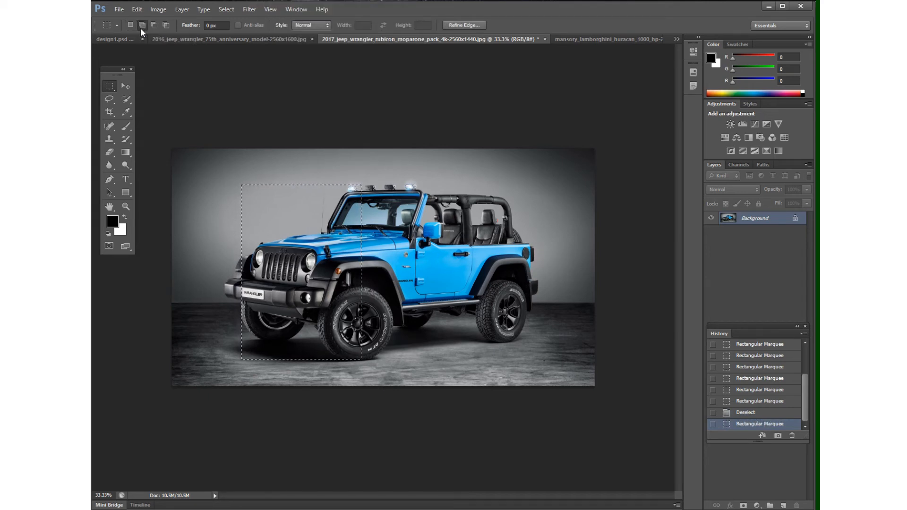
pyautogui.moveTo(444, 217); pyautogui.dragTo(519, 344)
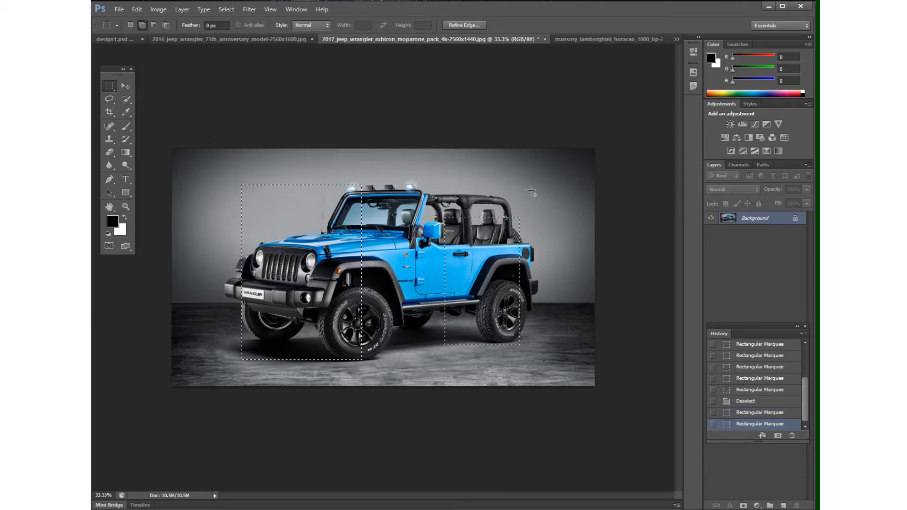
# - Add more overlapping rectangles over the roof, the rear and the area under the Jeep to merge everything into one large selection
pyautogui.moveTo(530, 190); pyautogui.dragTo(570, 269)
pyautogui.moveTo(423, 186); pyautogui.dragTo(502, 307)
pyautogui.moveTo(325, 162); pyautogui.dragTo(462, 292)
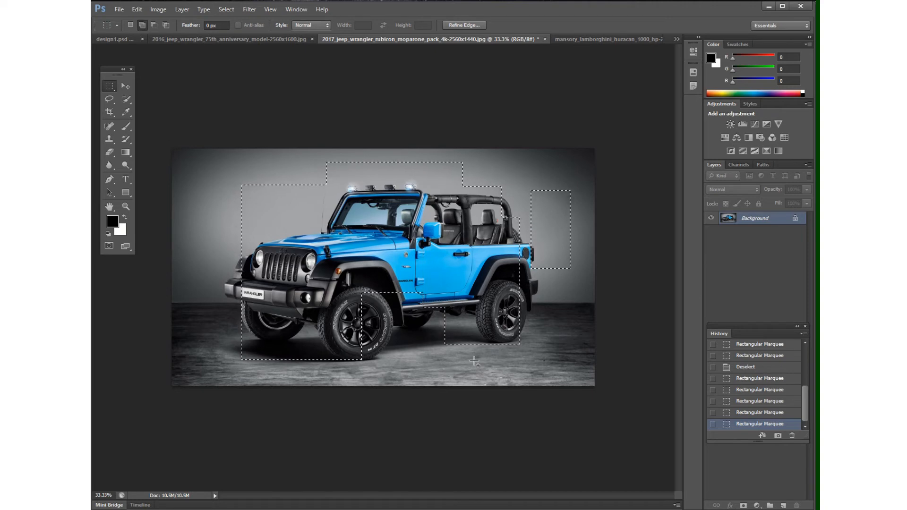
pyautogui.moveTo(477, 172); pyautogui.dragTo(581, 295)
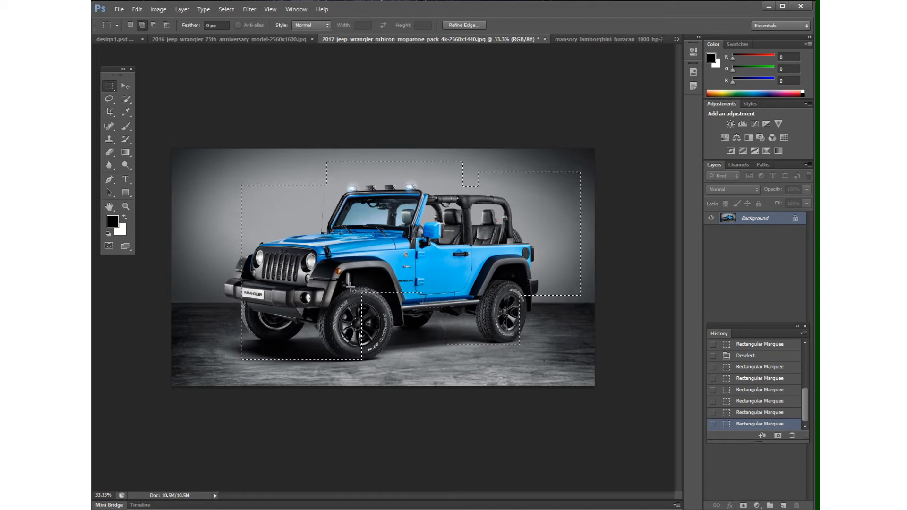
pyautogui.moveTo(344, 266); pyautogui.dragTo(527, 370)
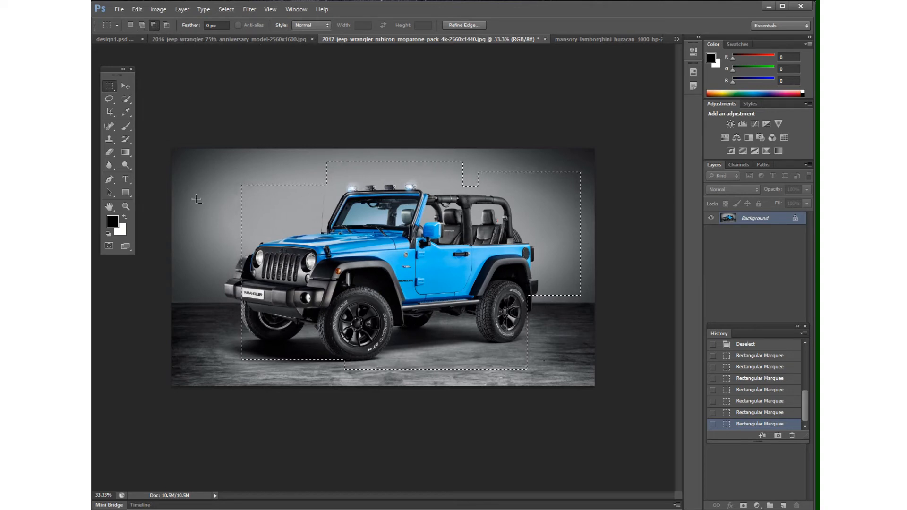
# - Use Subtract from Selection to cut away the part over the Jeep's front and a rectangle over the door, and revert the door cut-out
pyautogui.moveTo(198, 205); pyautogui.dragTo(230, 267)
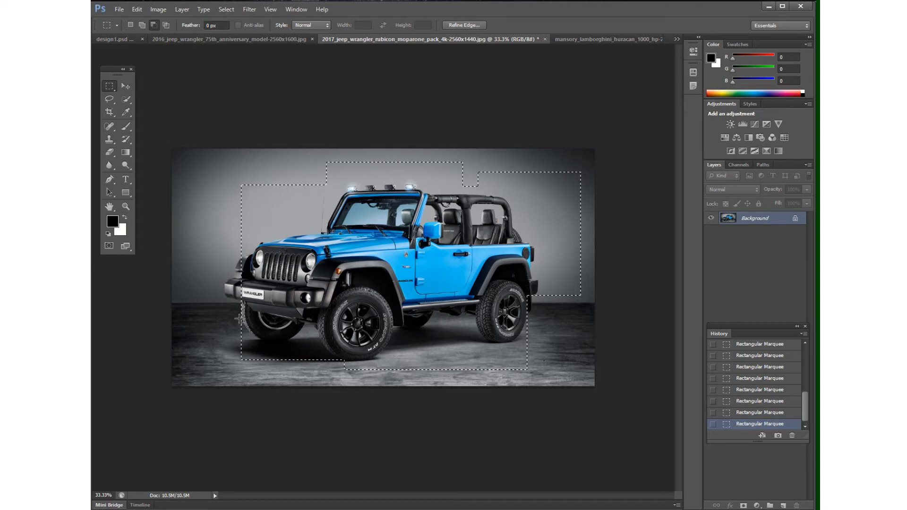
pyautogui.moveTo(188, 206); pyautogui.dragTo(214, 271)
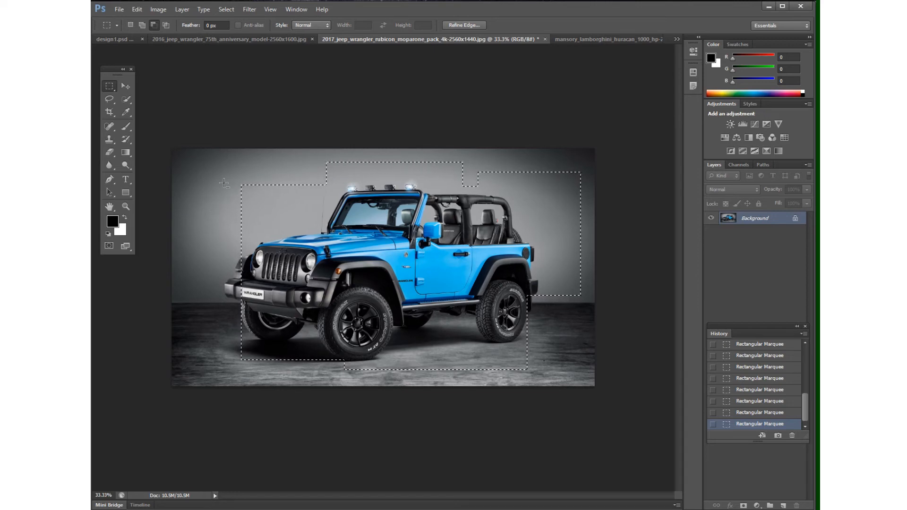
pyautogui.moveTo(229, 173); pyautogui.dragTo(290, 255)
pyautogui.moveTo(224, 276); pyautogui.dragTo(338, 373)
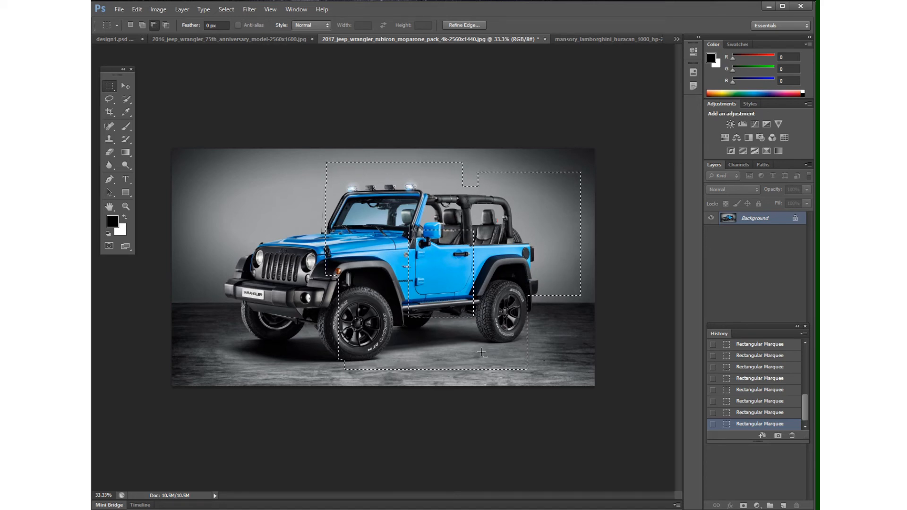
pyautogui.click(750, 413)
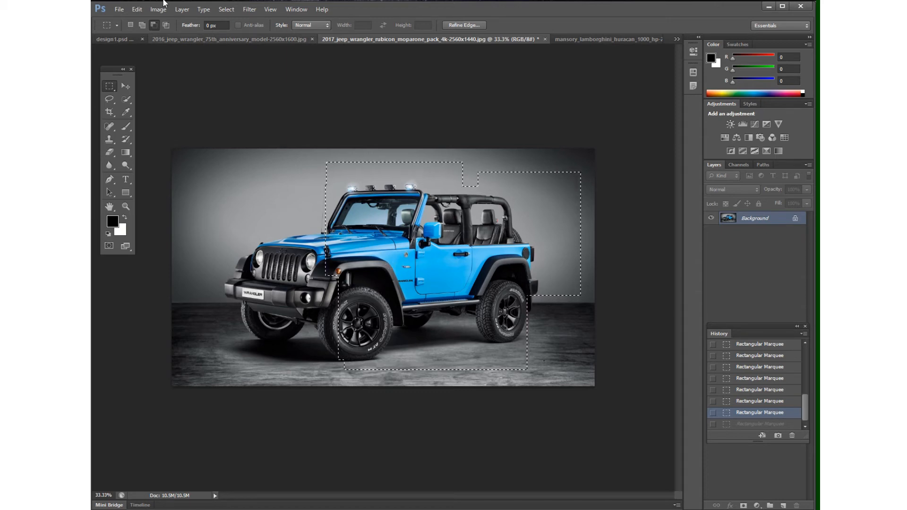
# - Step back through the history past the subtracted and added rectangles to the earlier single selection over the Jeep's rear
pyautogui.click(136, 9)
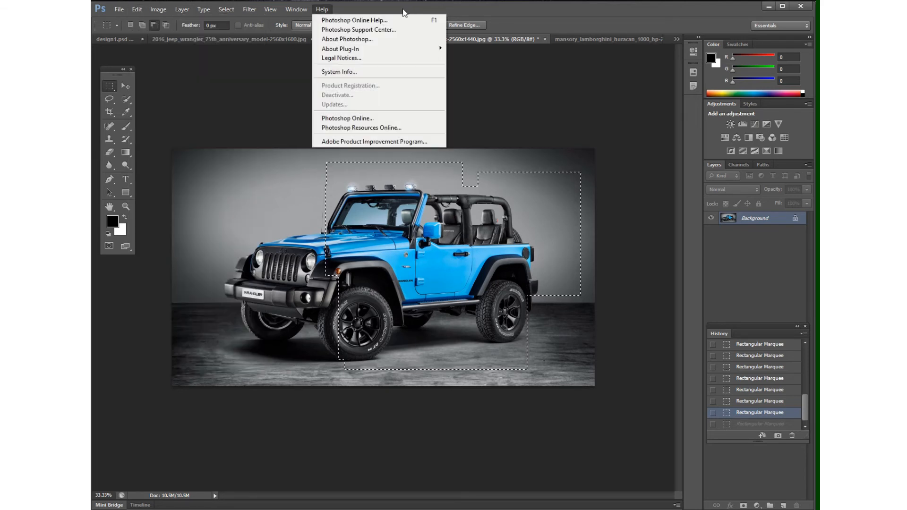
pyautogui.click(723, 382)
pyautogui.click(785, 394)
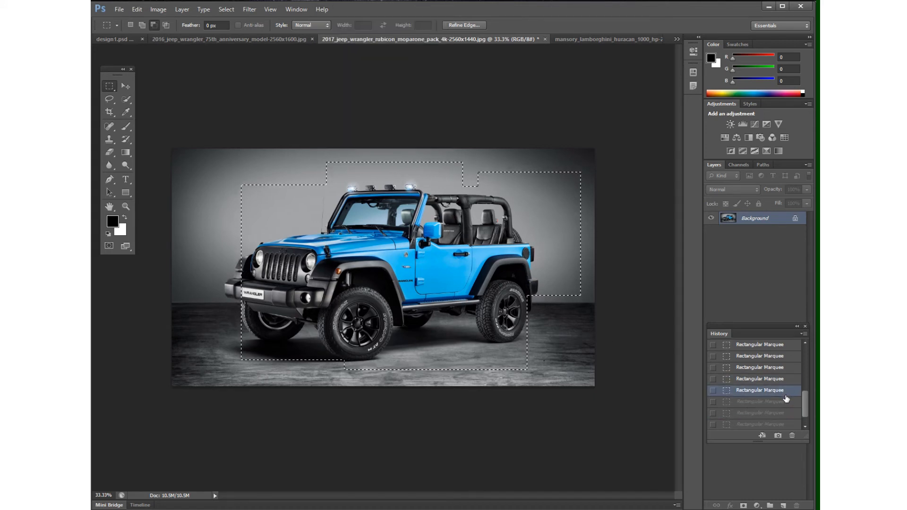
pyautogui.scroll(1, 785, 397)
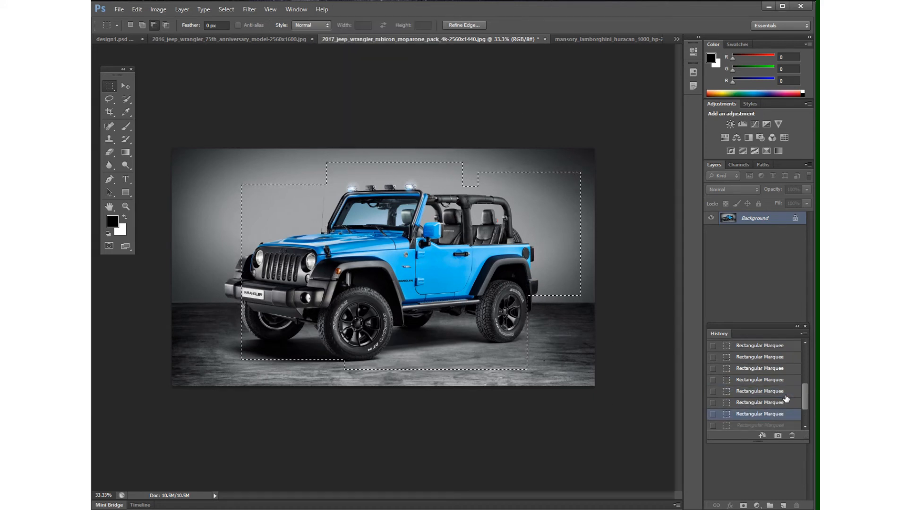
pyautogui.click(753, 404)
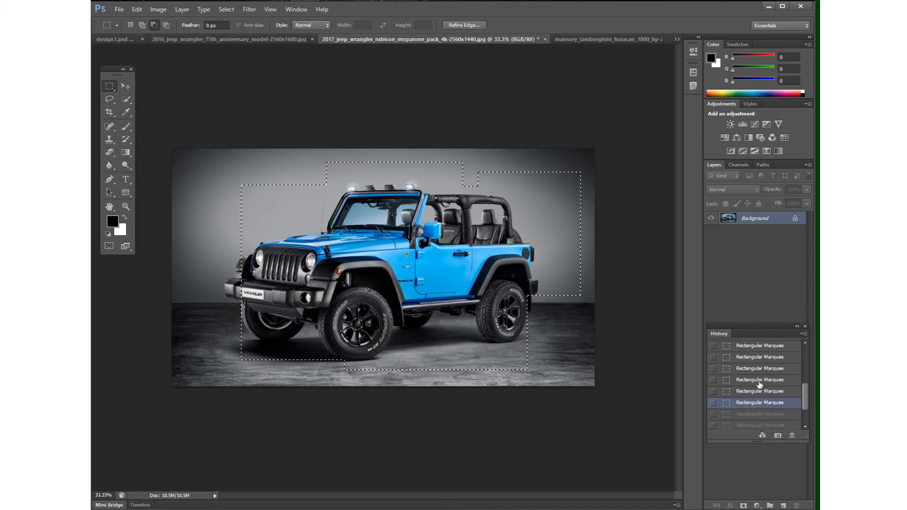
pyautogui.click(750, 392)
pyautogui.click(755, 381)
pyautogui.click(756, 369)
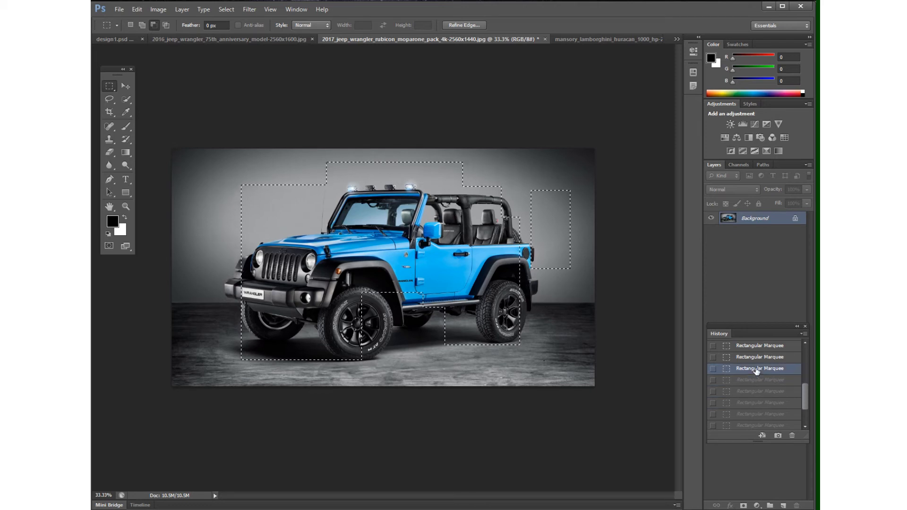
pyautogui.scroll(1, 756, 372)
pyautogui.click(755, 380)
pyautogui.click(751, 370)
pyautogui.click(755, 359)
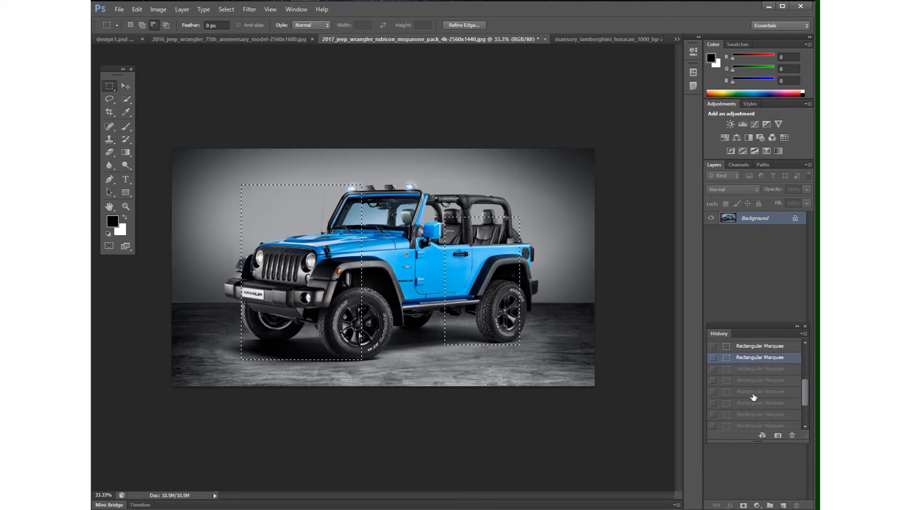
pyautogui.scroll(4, 754, 398)
pyautogui.click(756, 387)
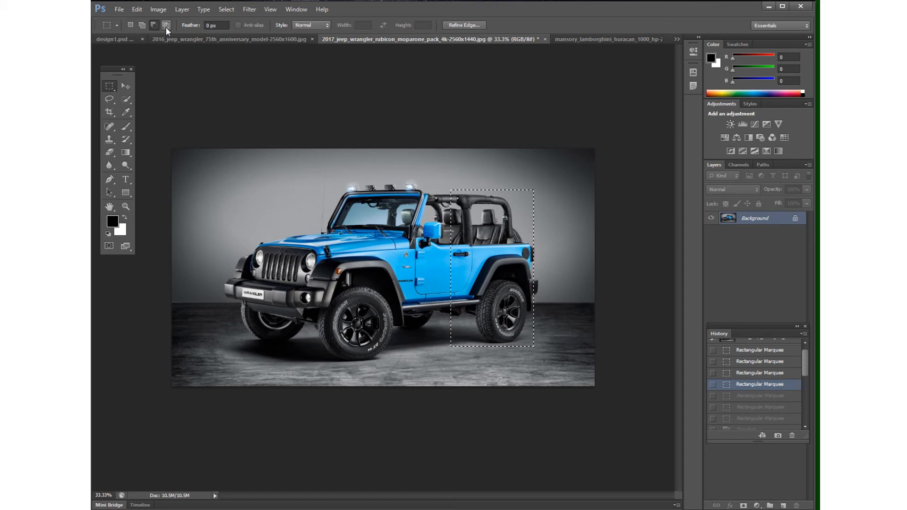
# - Draw a new rectangular selection over the Jeep, use Intersect with Selection to keep only its overlap with a rectangle over the rear, and deselect
pyautogui.click(129, 24)
pyautogui.moveTo(301, 193); pyautogui.dragTo(517, 340)
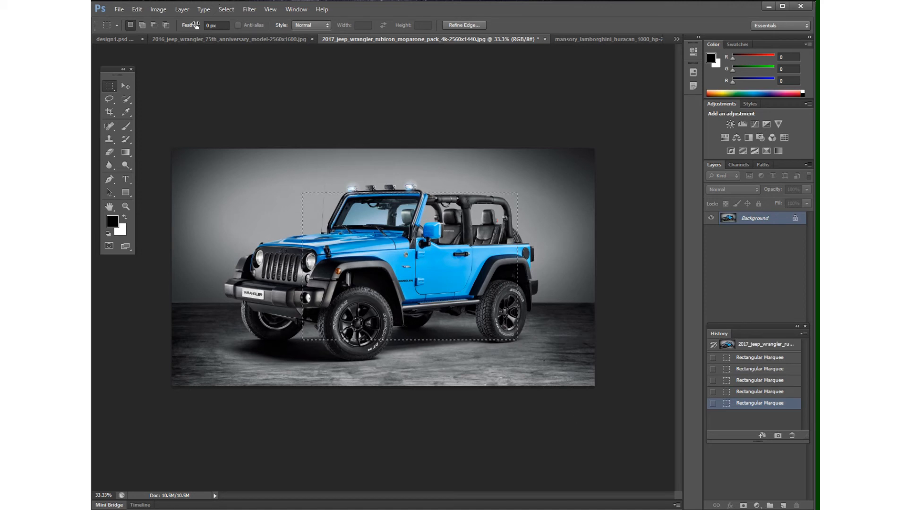
pyautogui.click(168, 26)
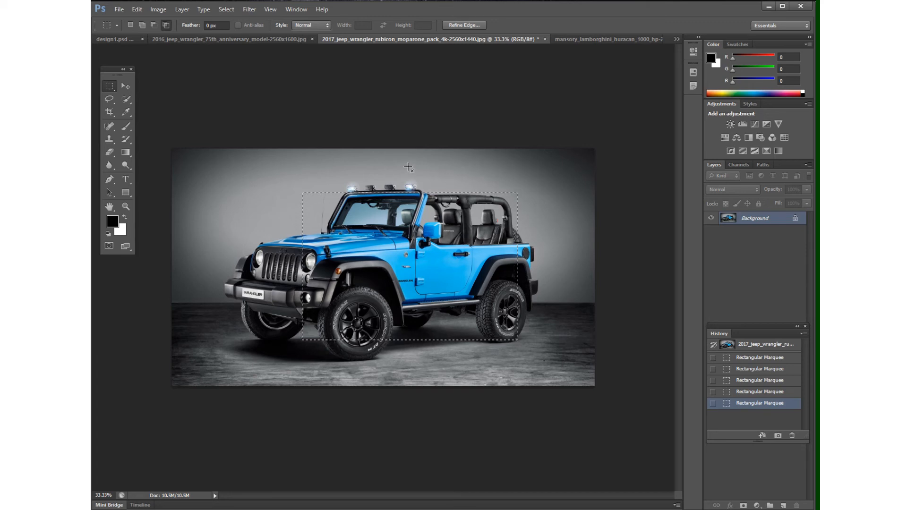
pyautogui.moveTo(408, 166); pyautogui.dragTo(564, 371)
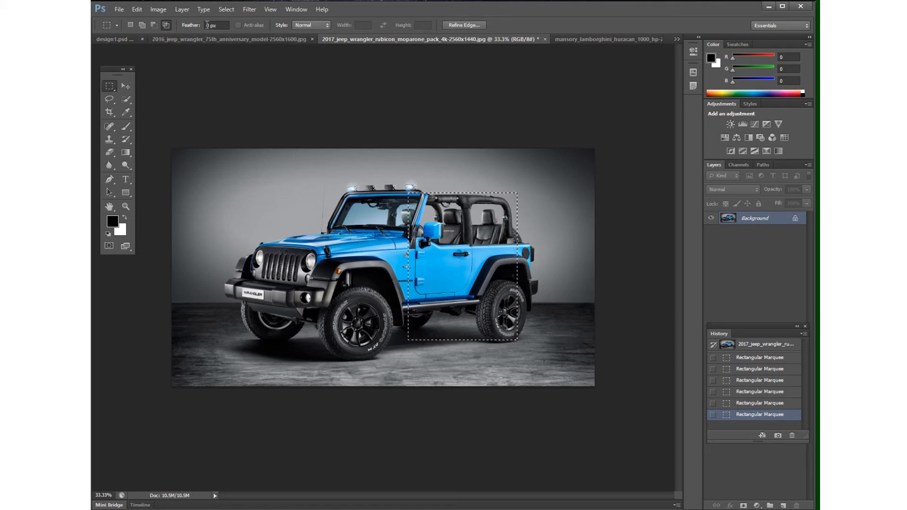
pyautogui.click(376, 246)
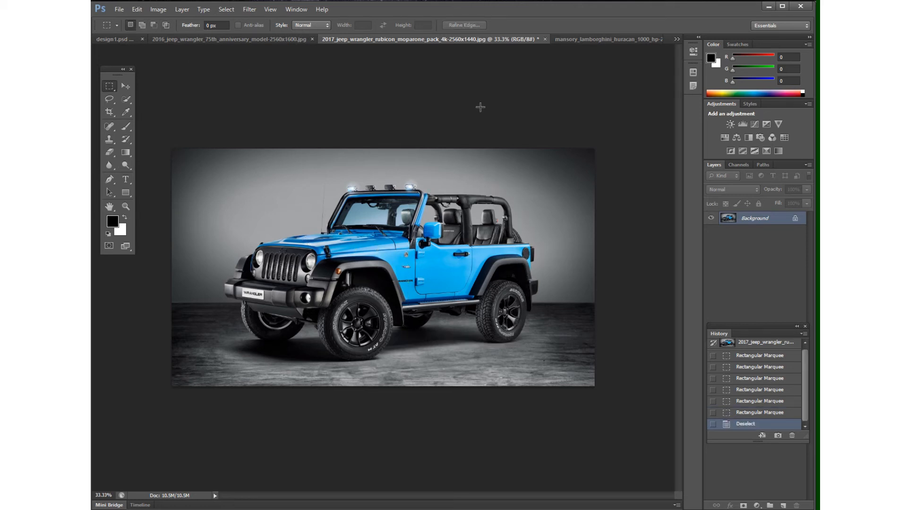
# - Keep the marquee style at Normal, draw a freely sized rectangular selection over the Jeep's front, and deselect it
pyautogui.click(318, 25)
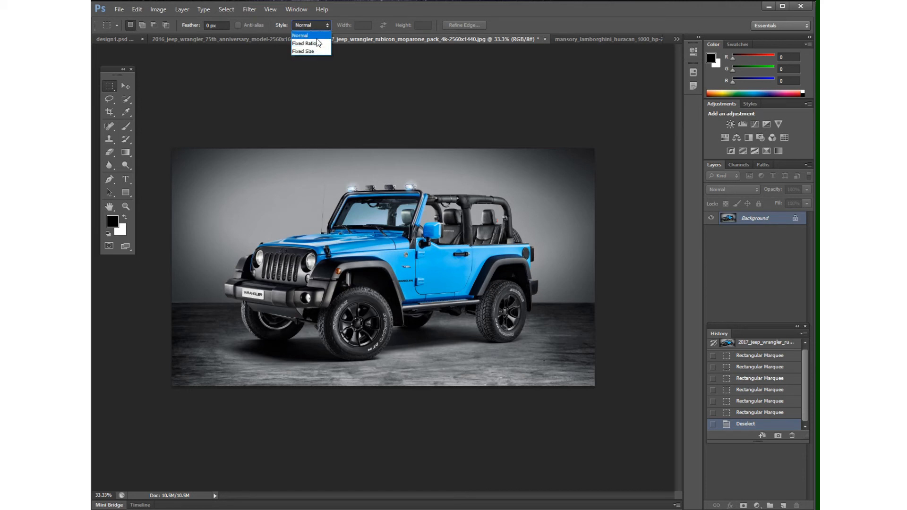
pyautogui.click(316, 36)
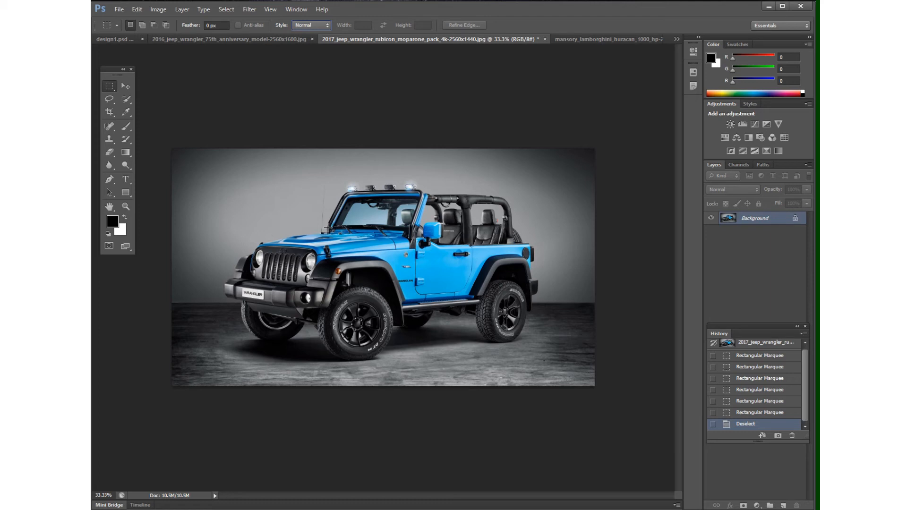
pyautogui.moveTo(238, 168); pyautogui.dragTo(462, 341)
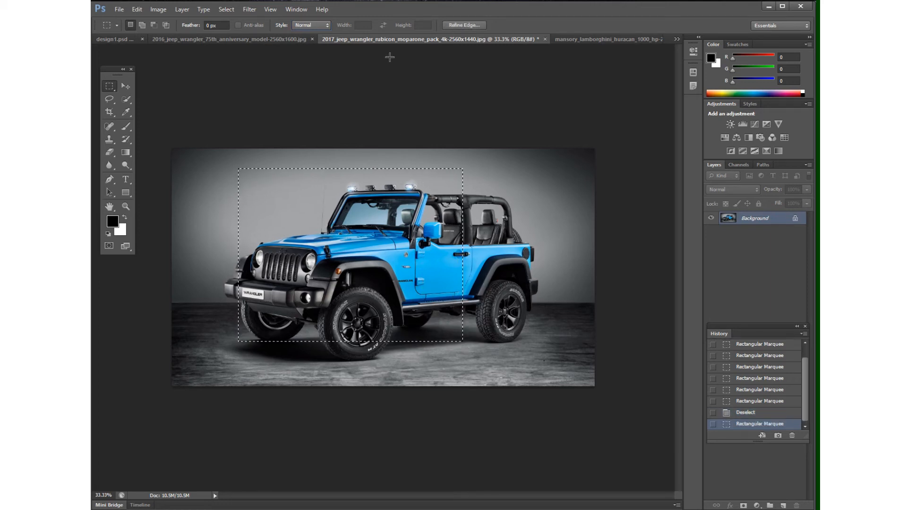
pyautogui.click(307, 26)
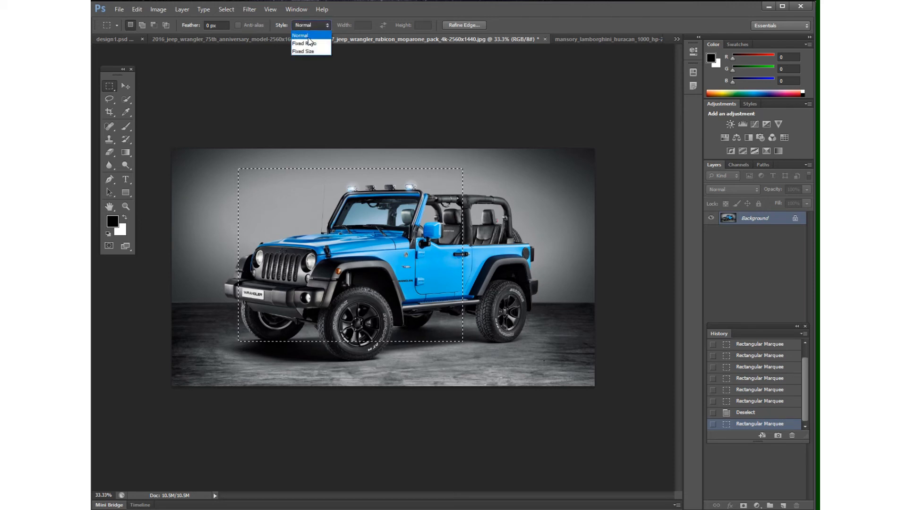
pyautogui.click(308, 36)
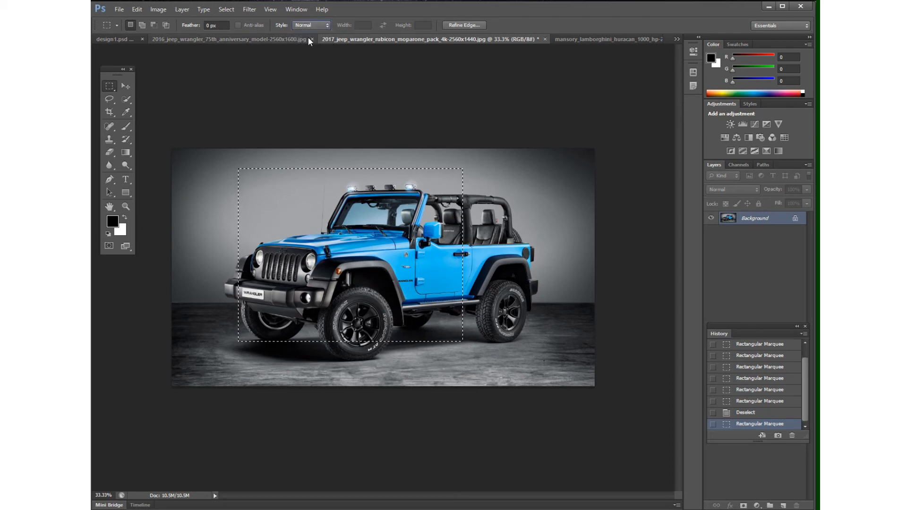
pyautogui.click(275, 248)
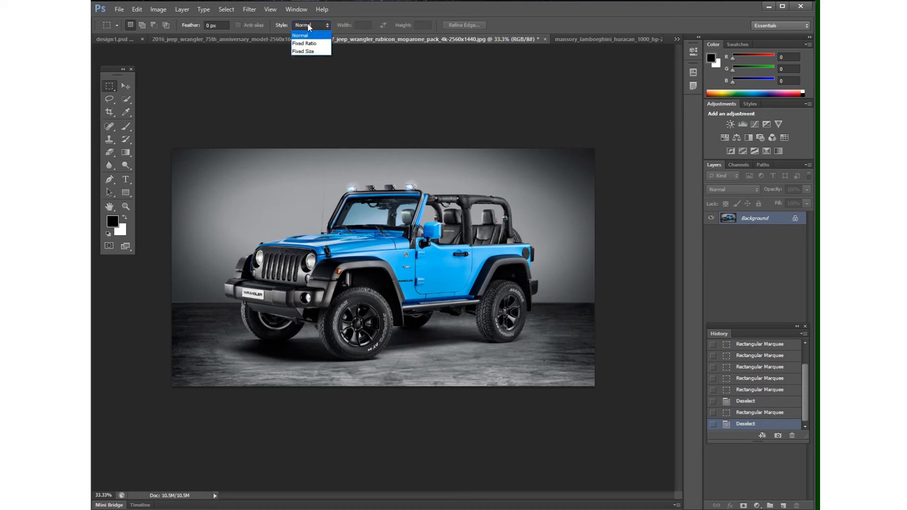
# - Change the marquee style to Fixed Size with a width of 100 px and a height of 150 px
pyautogui.click(311, 50)
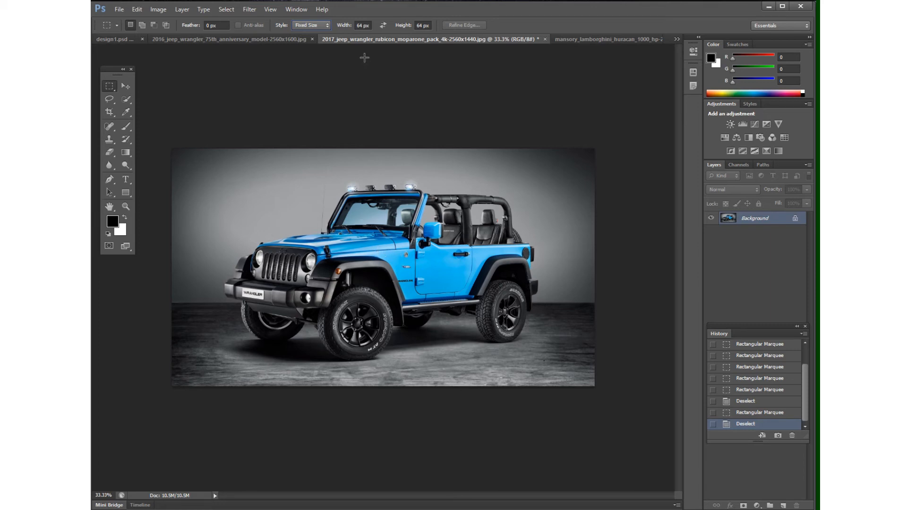
pyautogui.doubleClick(363, 25)
pyautogui.click(423, 25)
pyautogui.click(362, 25)
pyautogui.doubleClick(365, 25)
pyautogui.click(362, 25)
pyautogui.moveTo(362, 26); pyautogui.dragTo(346, 38)
pyautogui.write('100')
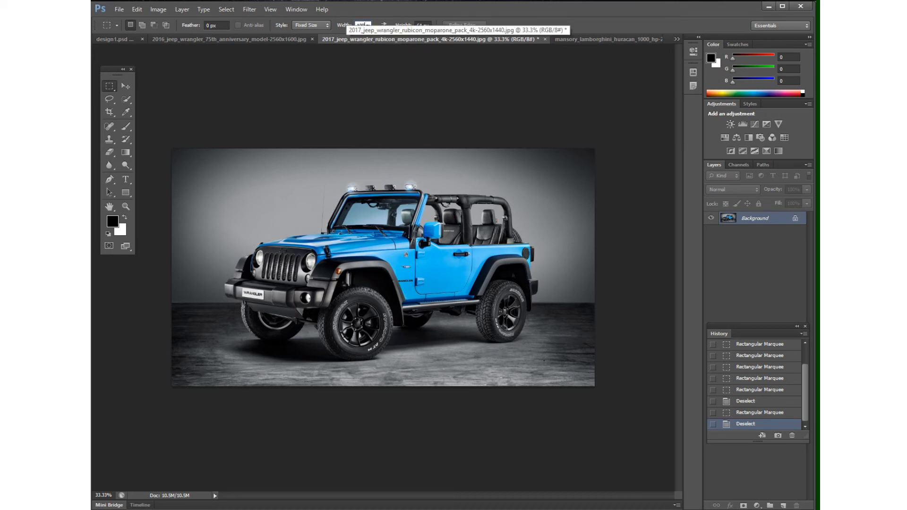
pyautogui.doubleClick(423, 24)
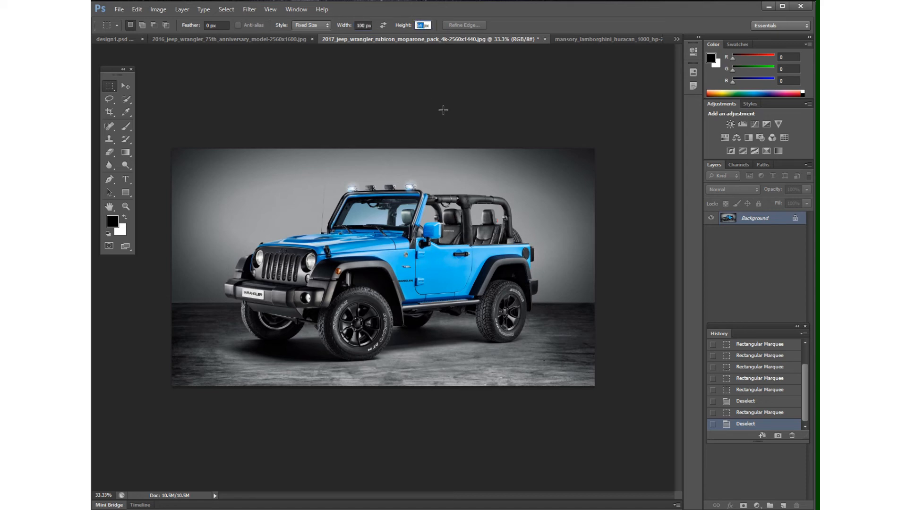
pyautogui.write('150')
# - Place the fixed-size selection on the Jeep's door and reposition it across the door
pyautogui.click(408, 264)
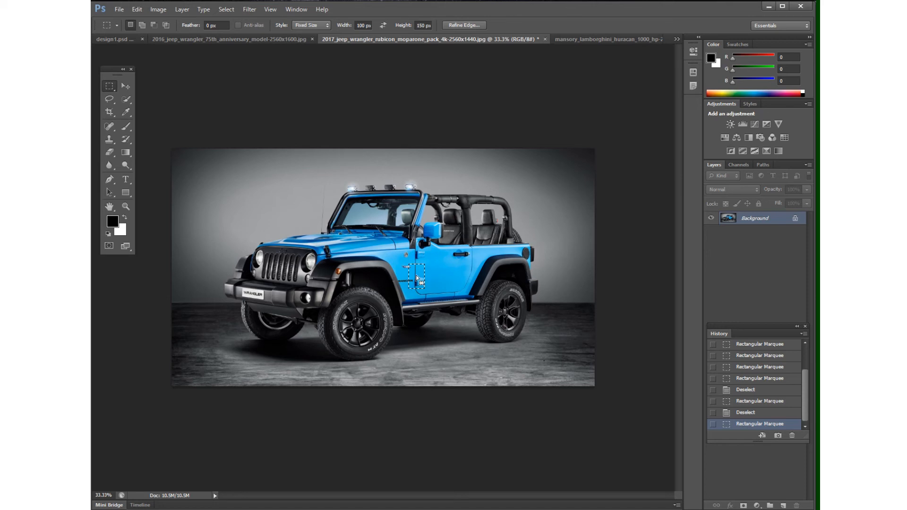
pyautogui.moveTo(416, 274); pyautogui.dragTo(438, 273)
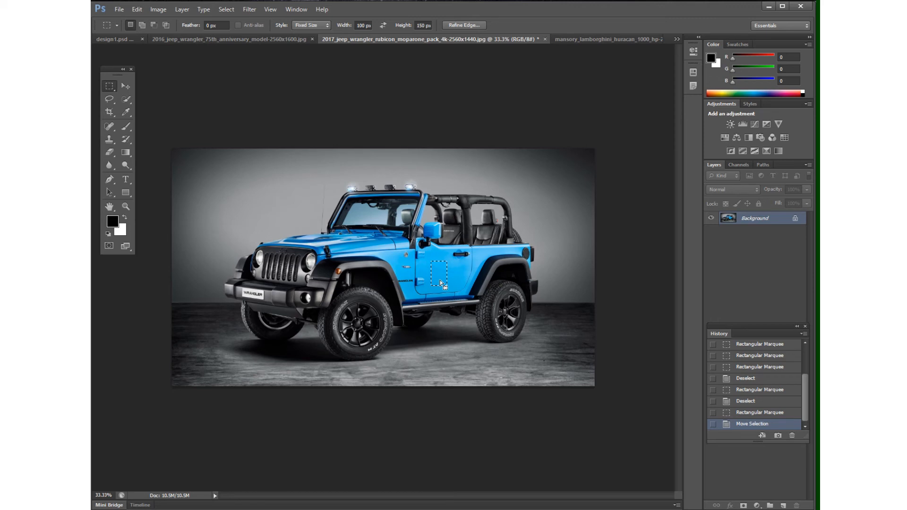
pyautogui.moveTo(440, 280); pyautogui.dragTo(406, 265)
# - Swap the fixed width and height to 150 × 100 px, place a new selection on the door, and deselect it
pyautogui.click(384, 26)
pyautogui.moveTo(444, 260); pyautogui.dragTo(440, 261)
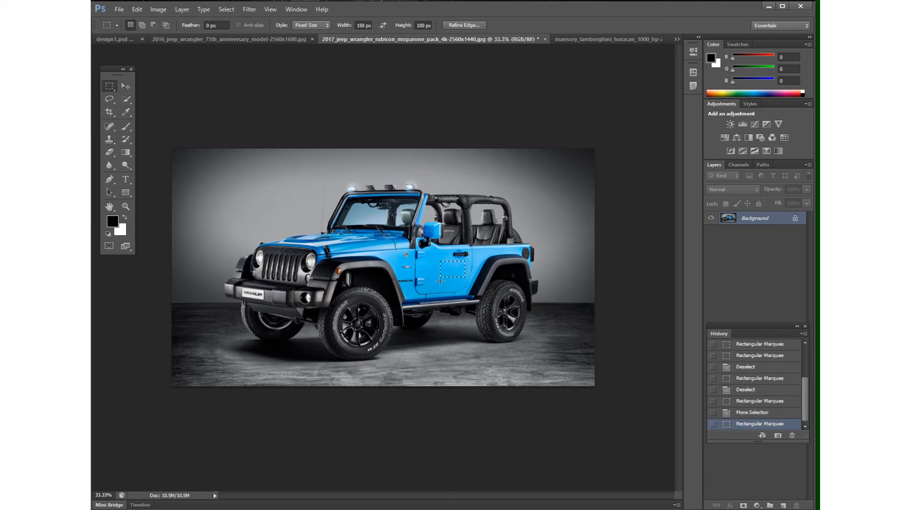
pyautogui.hotkey('ctrl', 'd')
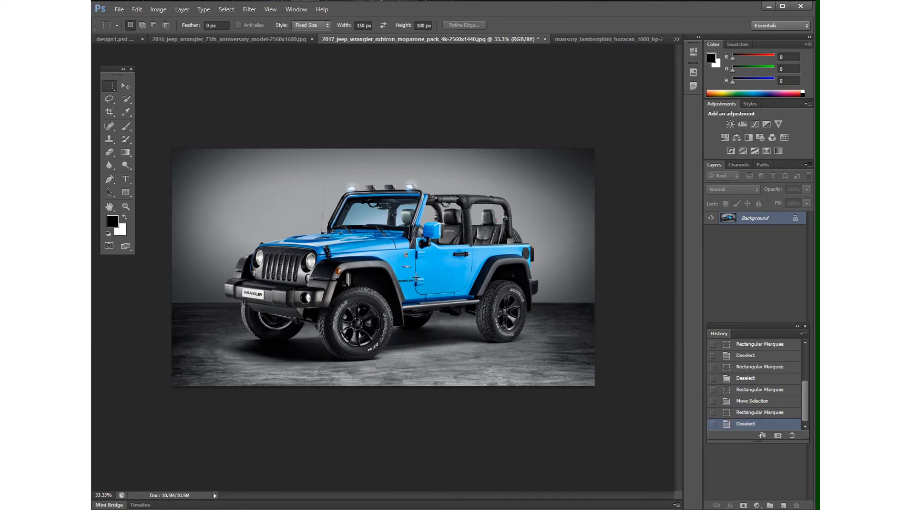
# - Switch the marquee style to Fixed Ratio with width 1 and height 1, draw a square selection over the Jeep, and deselect it
pyautogui.click(315, 27)
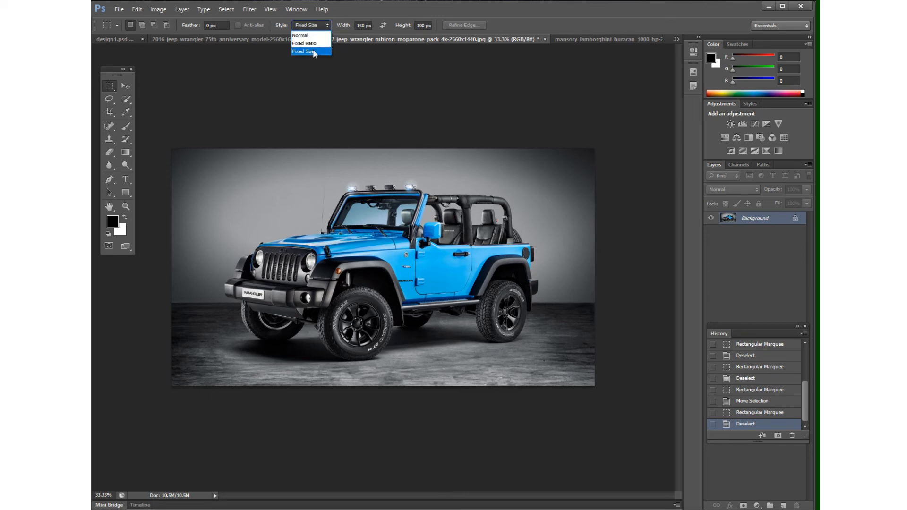
pyautogui.click(312, 44)
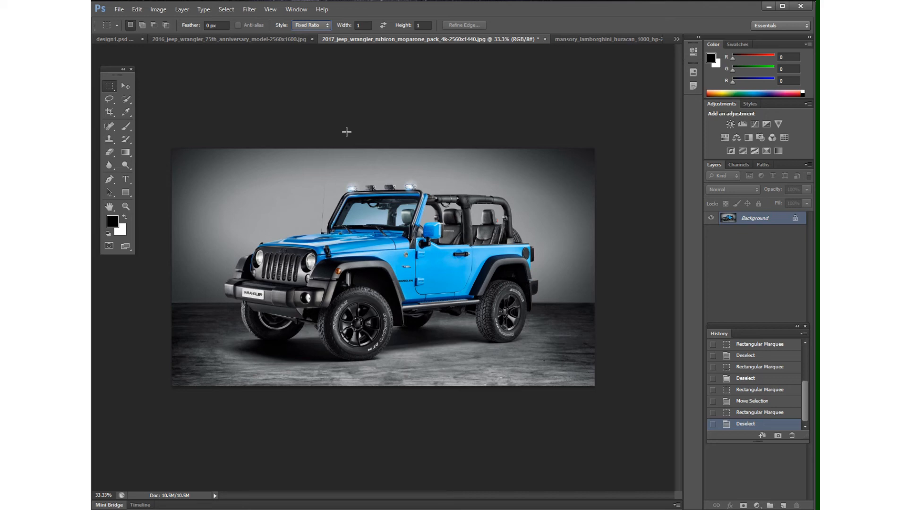
pyautogui.click(358, 25)
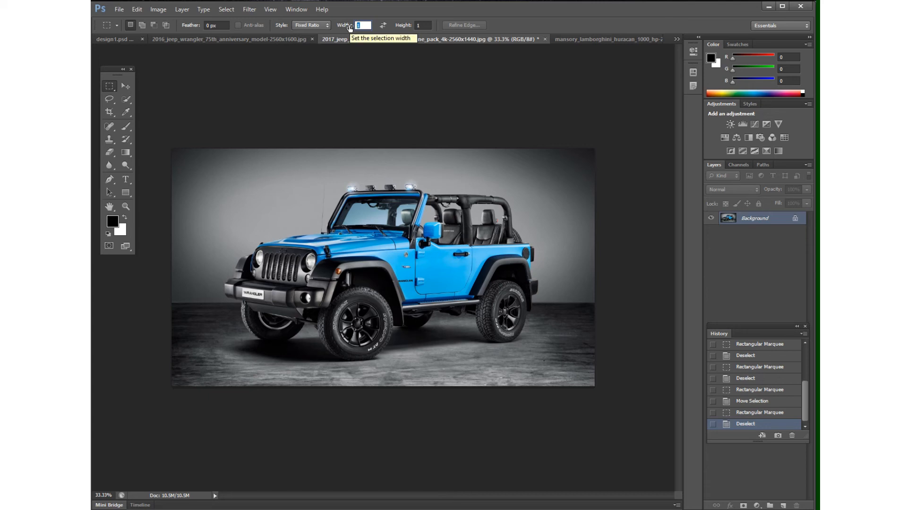
pyautogui.write('1')
pyautogui.click(424, 25)
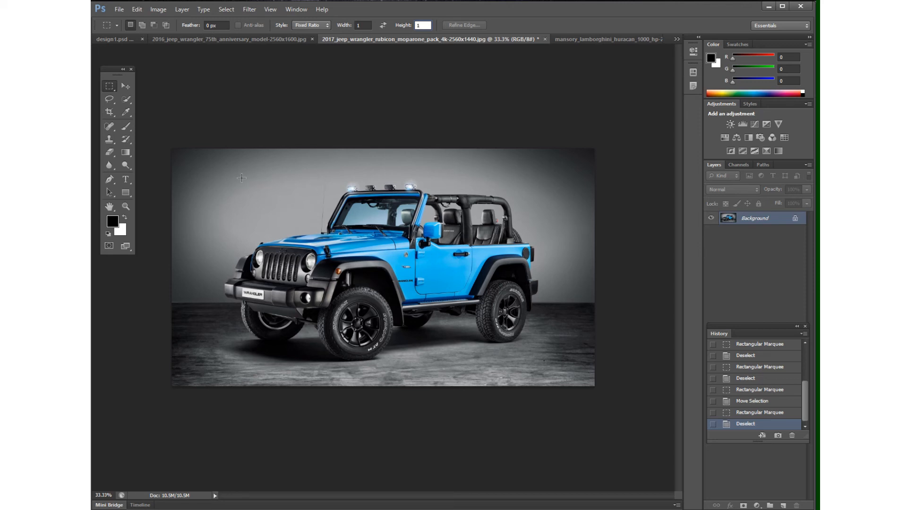
pyautogui.moveTo(308, 179); pyautogui.dragTo(465, 353)
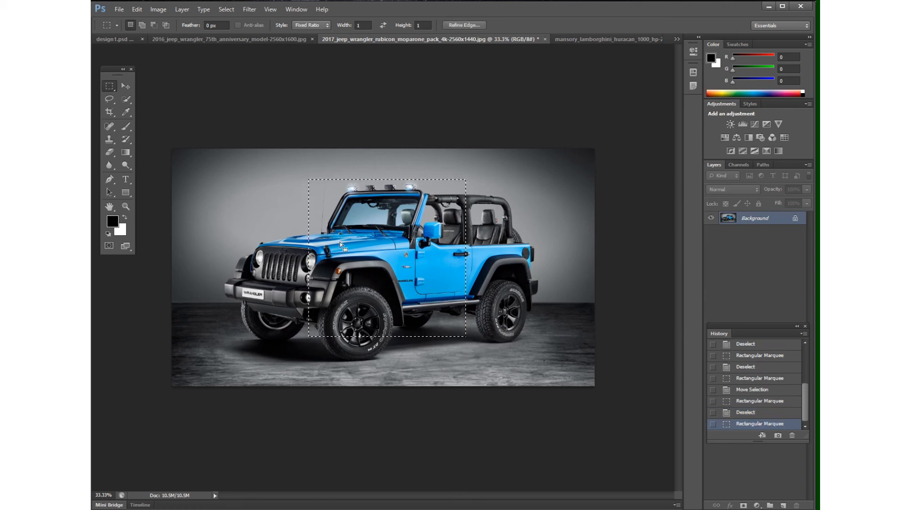
pyautogui.click(508, 263)
# - Set the ratio's height to 0.5, draw a wide selection over the Jeep, and deselect it
pyautogui.click(425, 25)
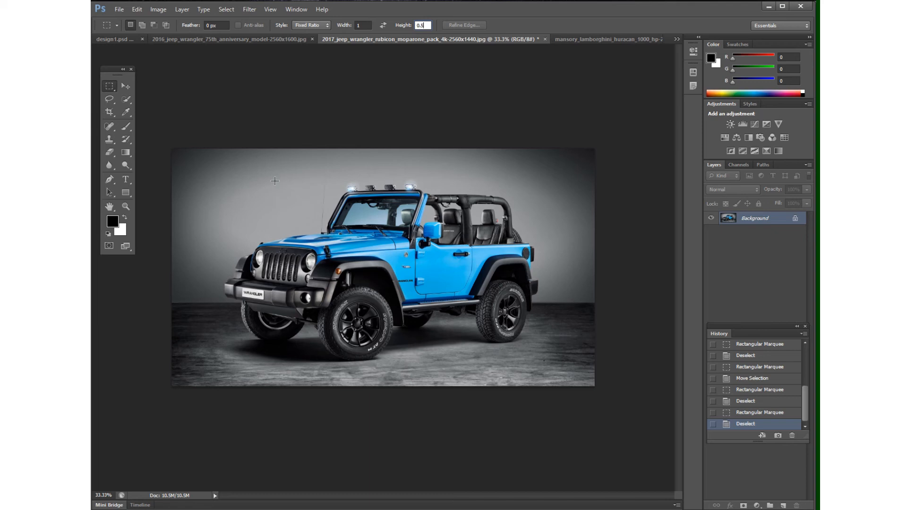
pyautogui.moveTo(275, 181); pyautogui.dragTo(541, 356)
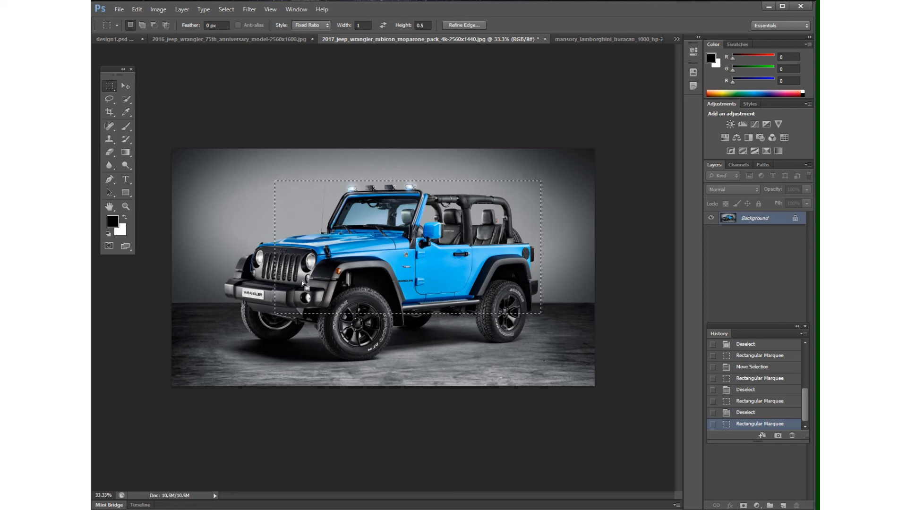
pyautogui.click(556, 239)
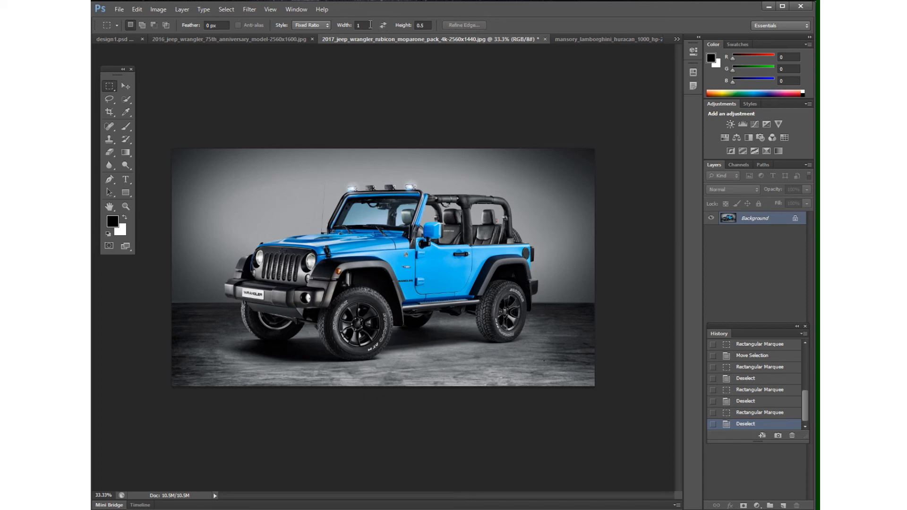
# - Set the fixed ratio to width 2 and height 1, draw a selection over the Jeep, and shift it toward the front
pyautogui.click(368, 25)
pyautogui.click(430, 25)
pyautogui.write('1')
pyautogui.moveTo(287, 188); pyautogui.dragTo(549, 365)
pyautogui.moveTo(475, 247); pyautogui.dragTo(444, 254)
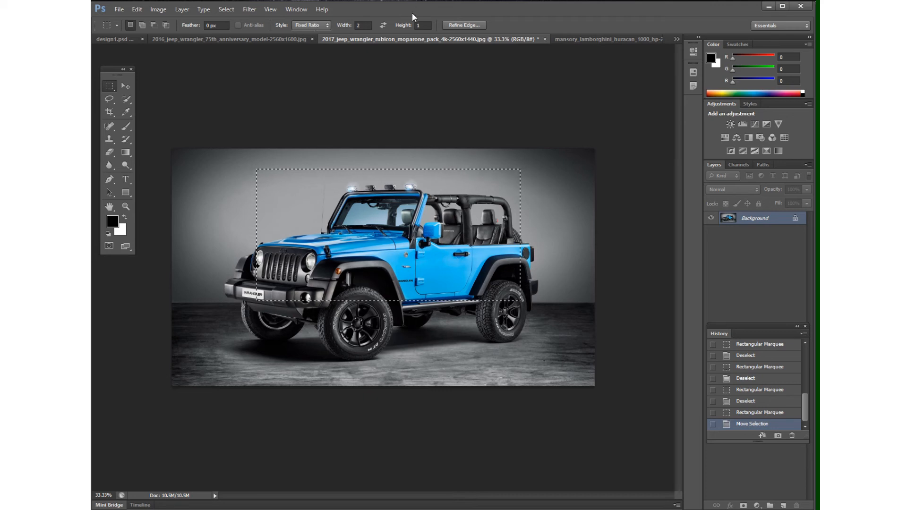
# - Change the fixed ratio to width 150 and height 100, clear the old selection, and draw a new one over the Jeep
pyautogui.click(363, 25)
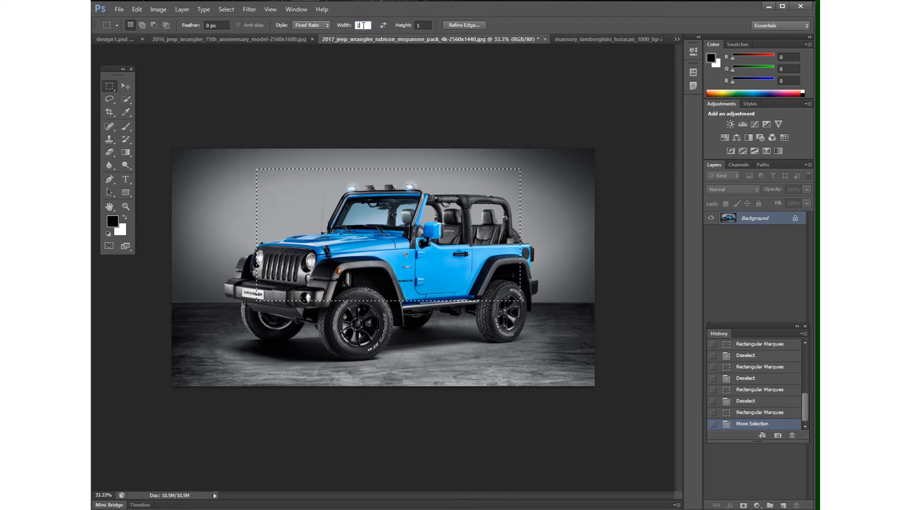
pyautogui.write('150')
pyautogui.click(419, 24)
pyautogui.write('100')
pyautogui.click(492, 296)
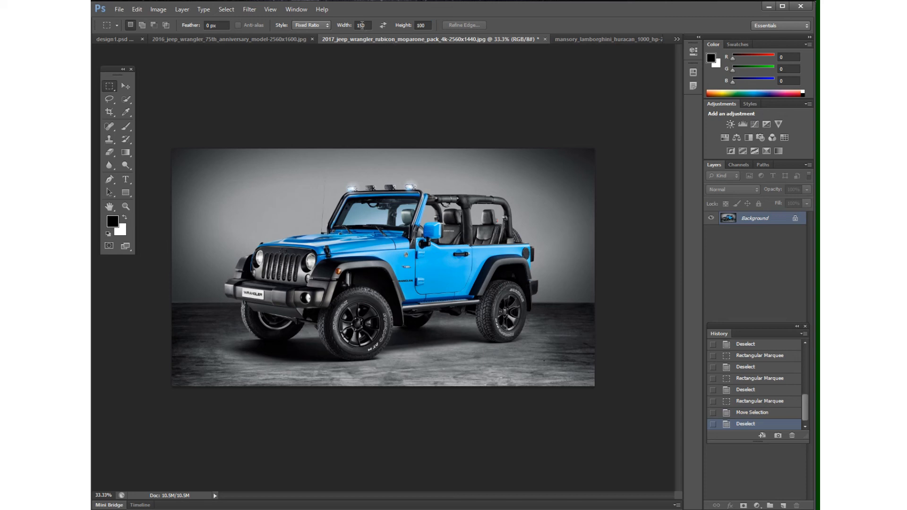
pyautogui.moveTo(296, 185); pyautogui.dragTo(529, 340)
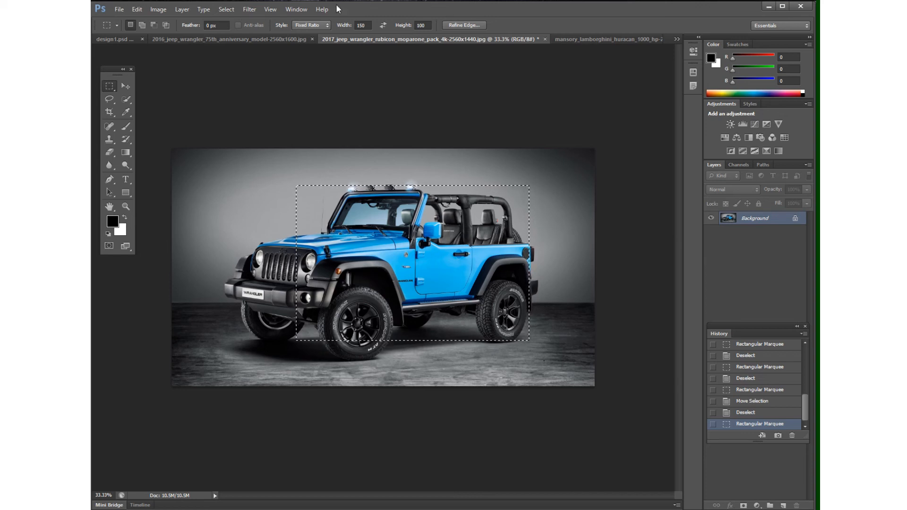
pyautogui.moveTo(315, 28)
pyautogui.click(282, 27)
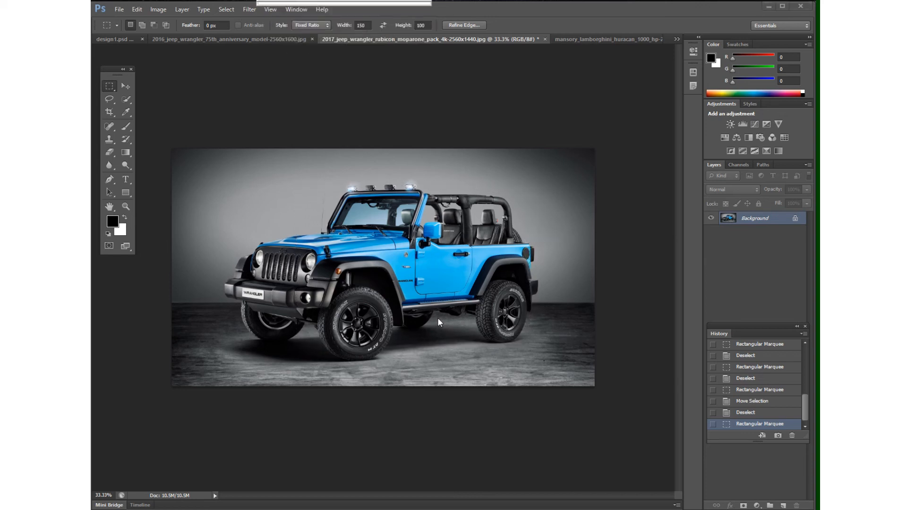
pyautogui.click(290, 172)
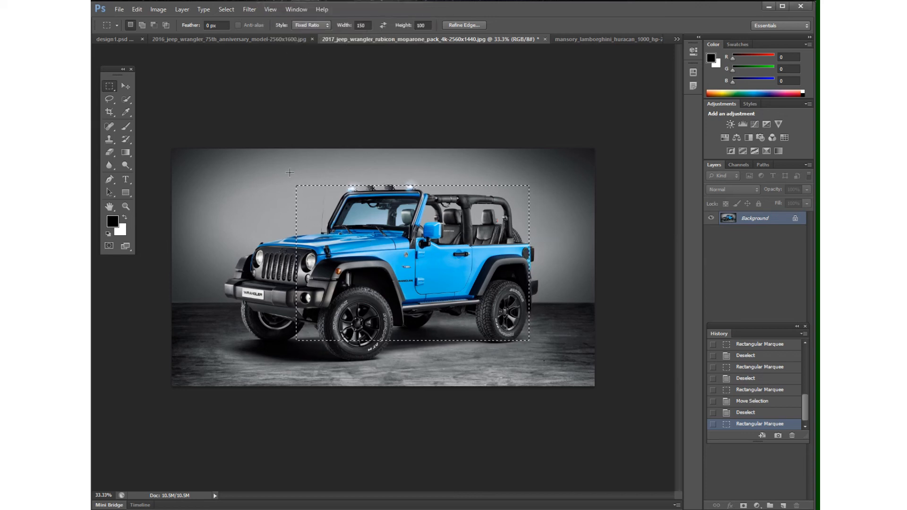
# - Move the selection over the Jeep's front half and fill it using Content-Aware in Normal mode at 100% opacity
pyautogui.moveTo(435, 271); pyautogui.dragTo(351, 282)
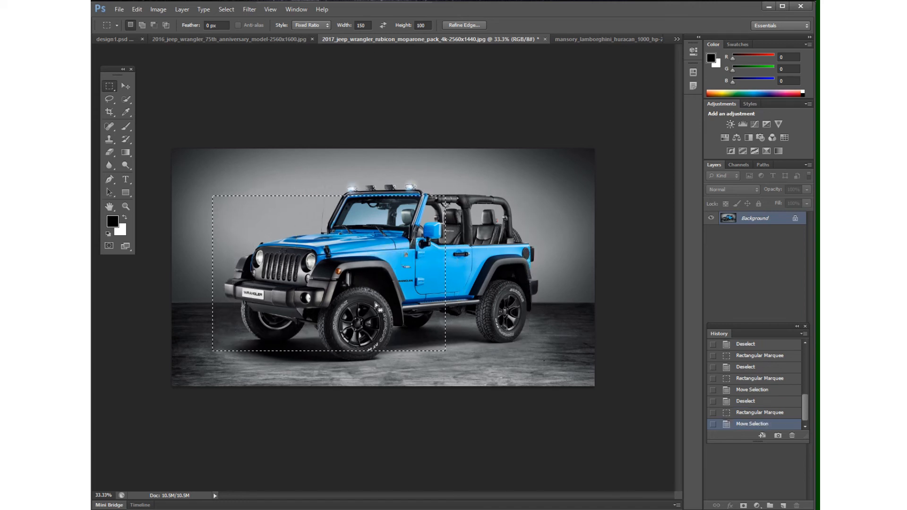
pyautogui.moveTo(369, 281); pyautogui.dragTo(367, 282)
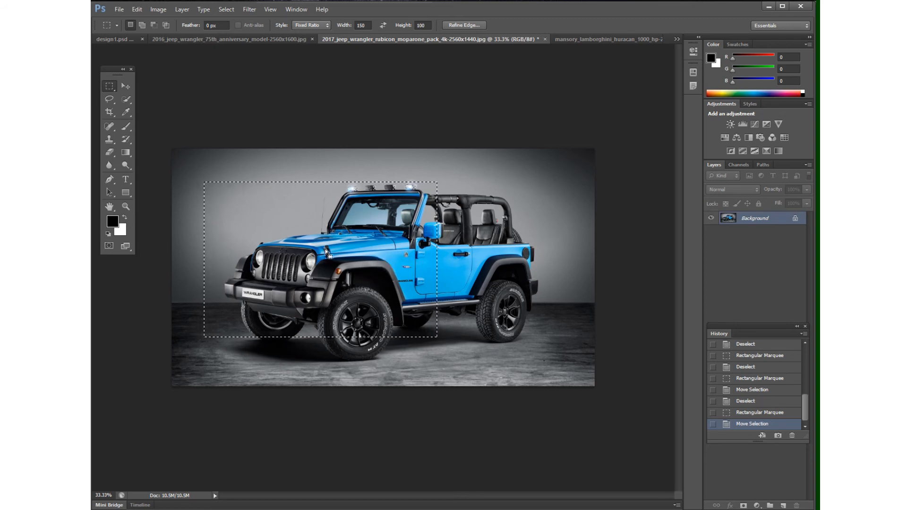
pyautogui.hotkey('shift', 'BackSpace')
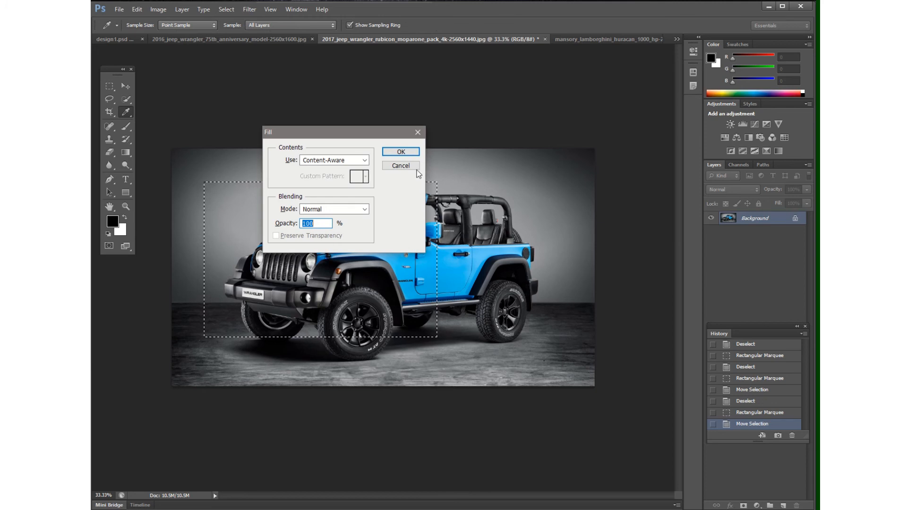
pyautogui.click(400, 152)
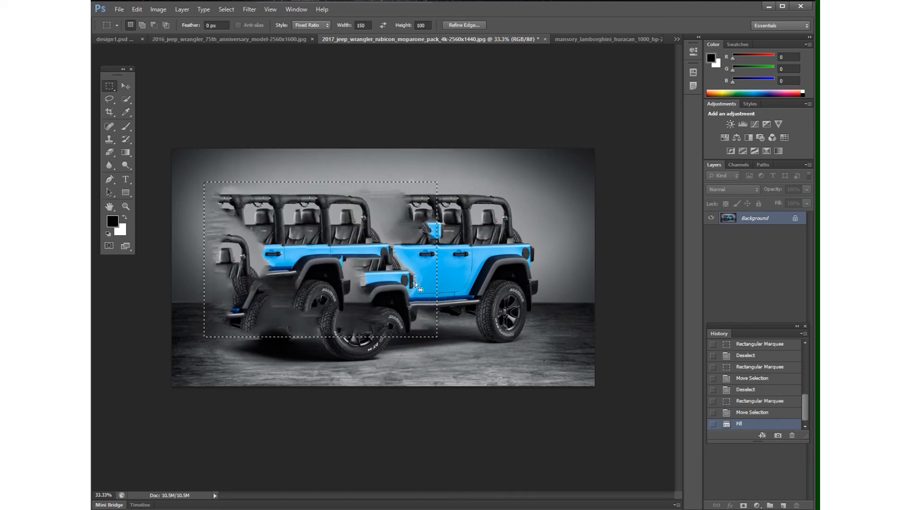
# - Undo the Content-Aware fill and fill the same selection with White in Normal mode at 100% opacity
pyautogui.hotkey('ctrl', 'z')
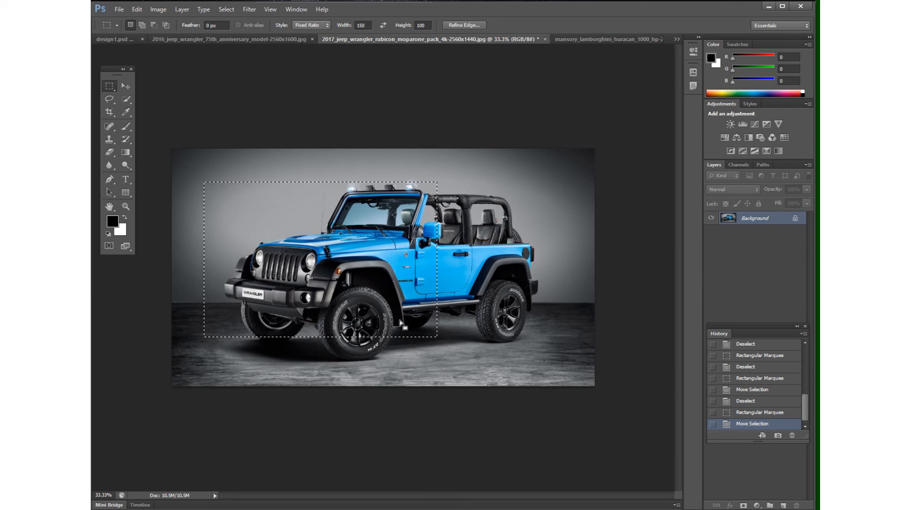
pyautogui.hotkey('shift', 'F5')
pyautogui.click(364, 160)
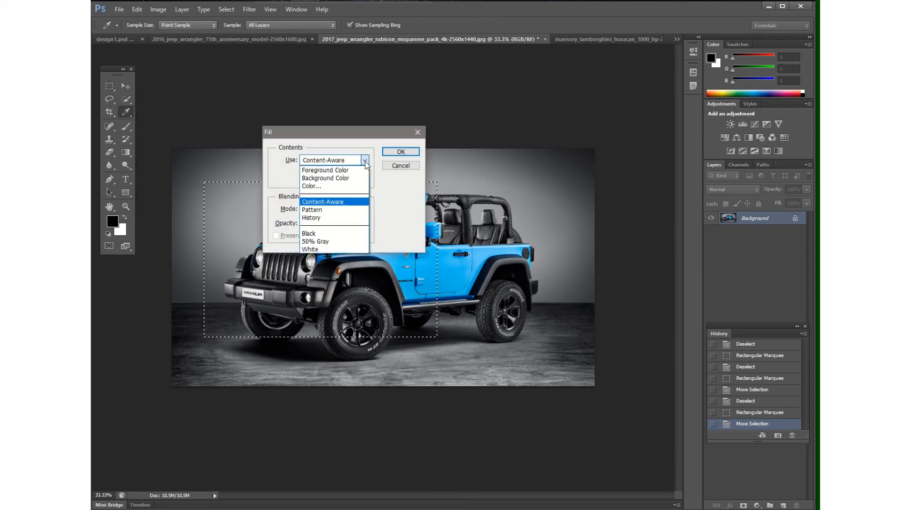
pyautogui.click(343, 250)
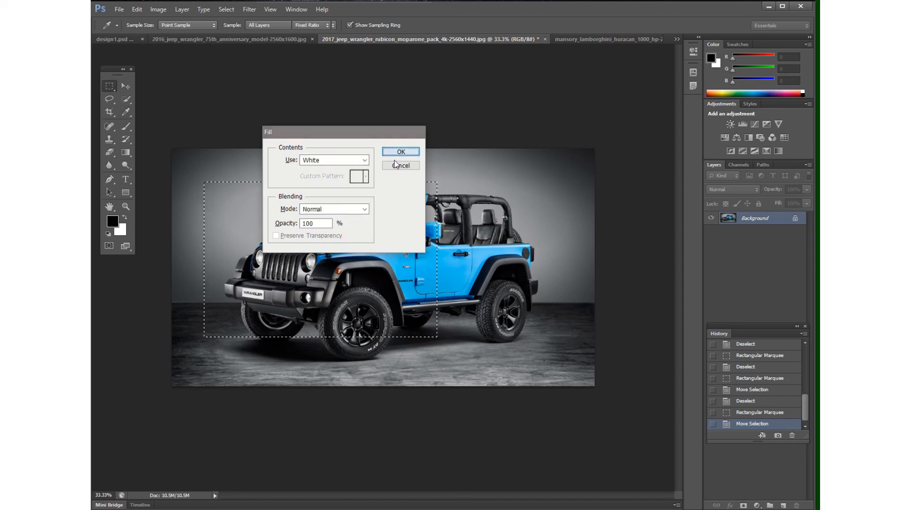
pyautogui.click(400, 152)
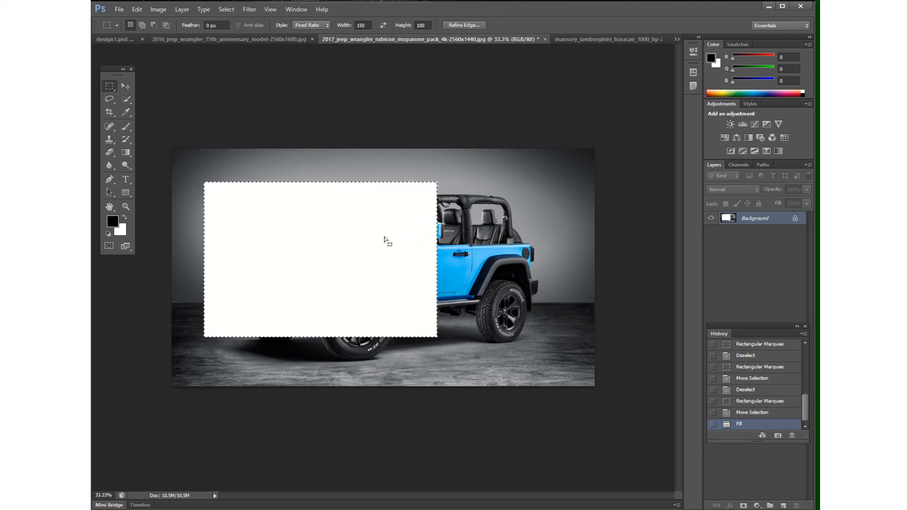
# - Undo the white fill, then copy the selected front half of the Jeep into design1.psd as a new layer
pyautogui.hotkey('ctrl', 'z')
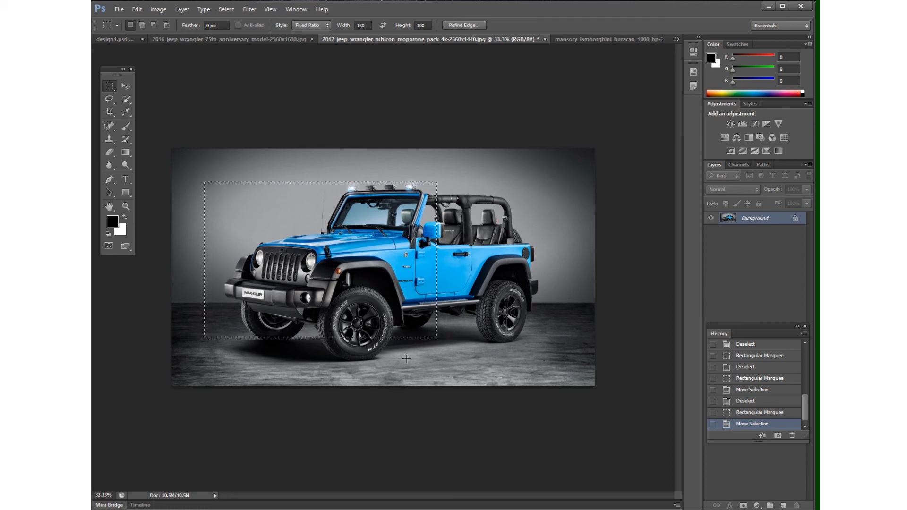
pyautogui.click(136, 10)
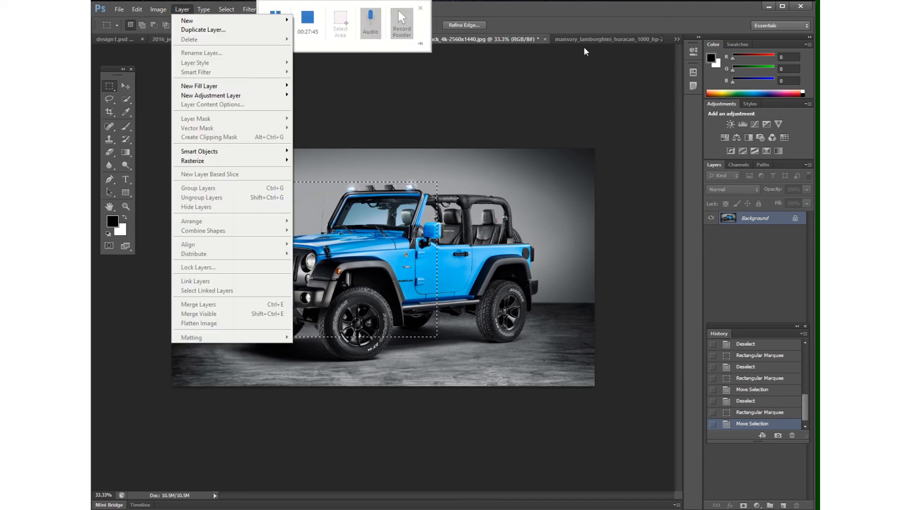
pyautogui.click(564, 10)
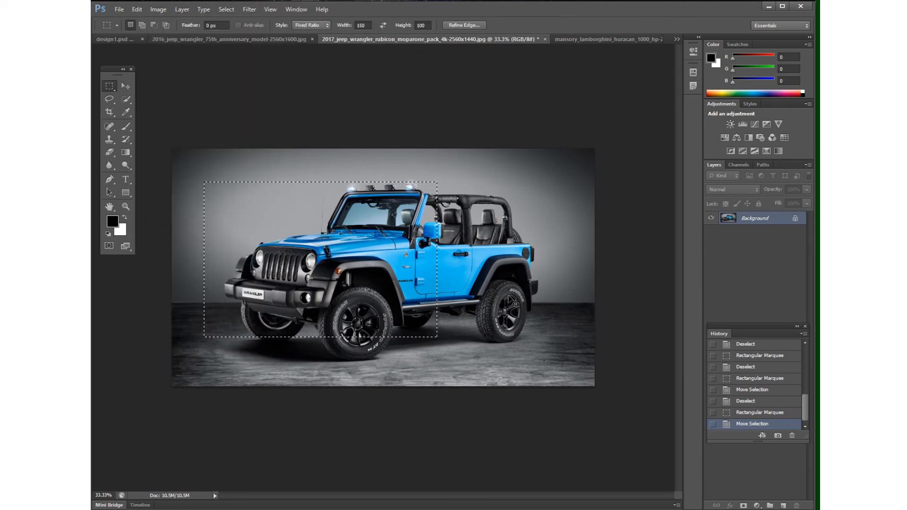
pyautogui.click(115, 40)
pyautogui.hotkey('ctrl', 'v')
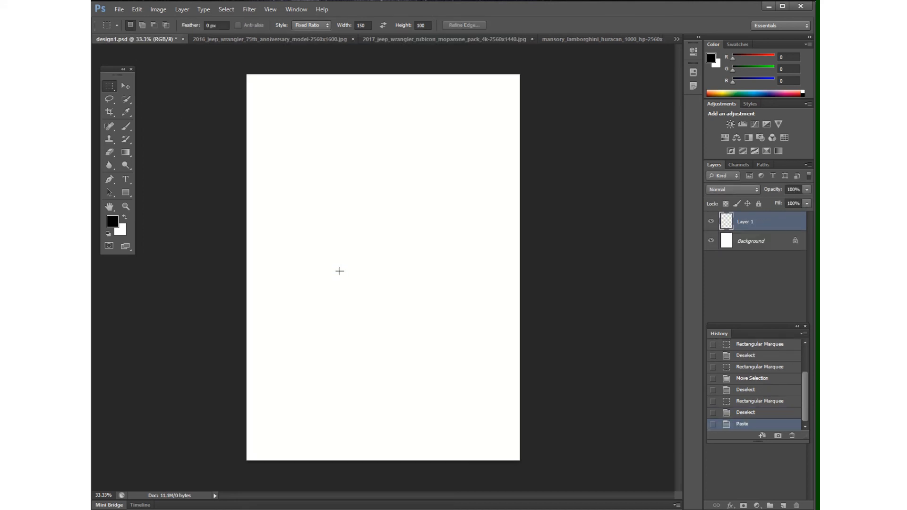
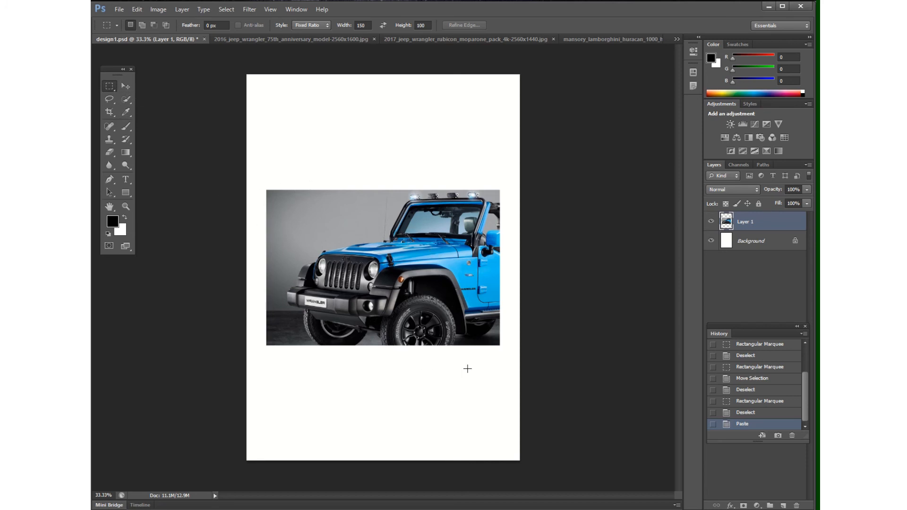
# - Shift the pasted Jeep image slightly up and to the left on the page with the Move tool
pyautogui.click(126, 87)
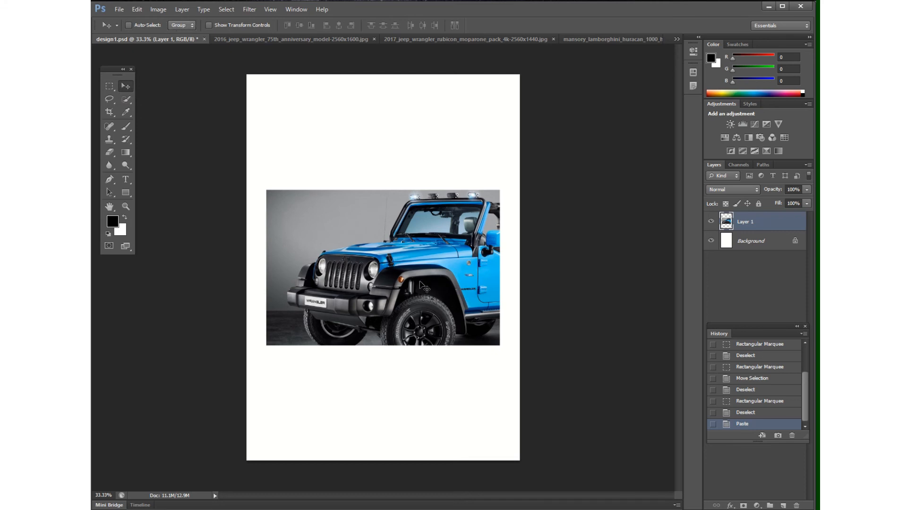
pyautogui.moveTo(420, 282)
pyautogui.mouseDown()
pyautogui.moveTo(418, 238)
pyautogui.moveTo(416, 272)
pyautogui.mouseUp()
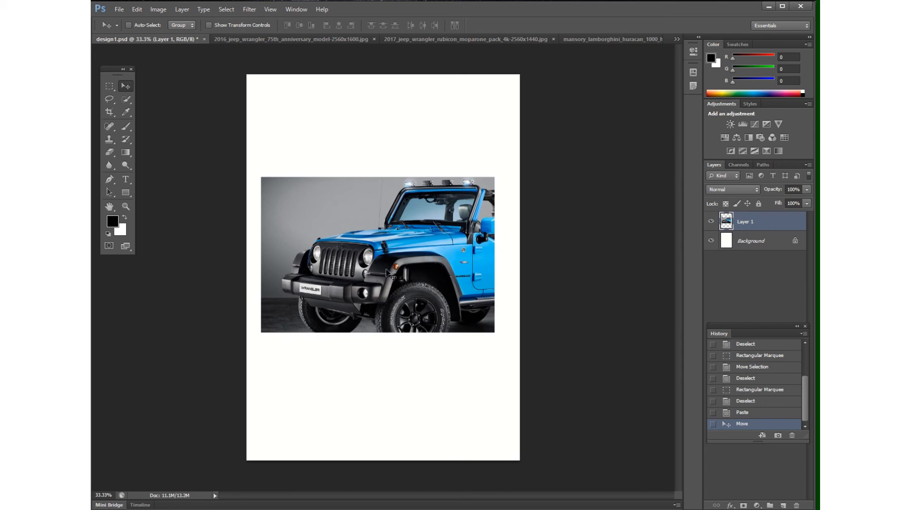
# - Try to move the locked Background layer with the Move tool
pyautogui.click(751, 242)
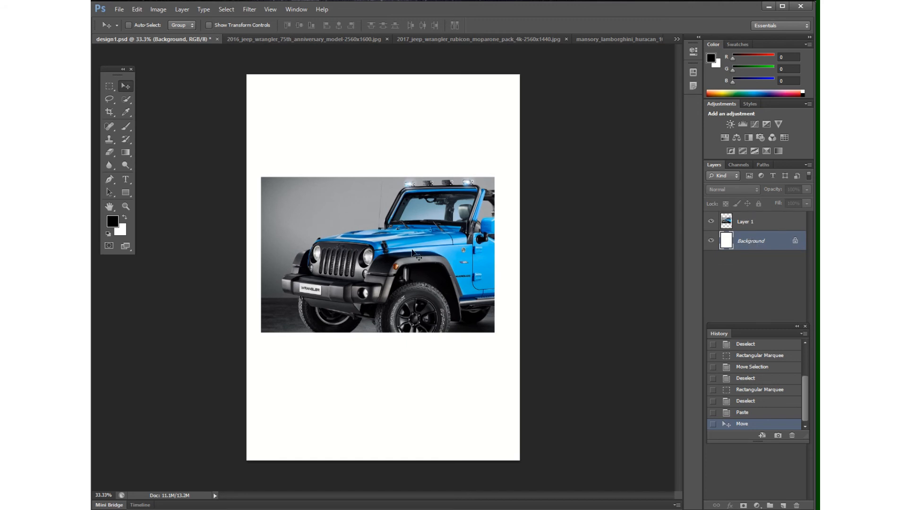
pyautogui.click(766, 224)
pyautogui.click(764, 251)
pyautogui.click(401, 209)
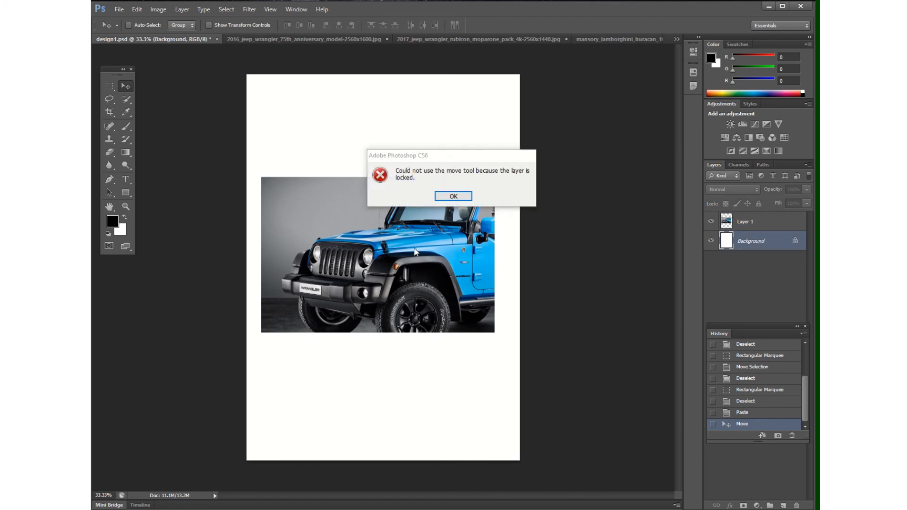
pyautogui.click(449, 199)
pyautogui.click(460, 204)
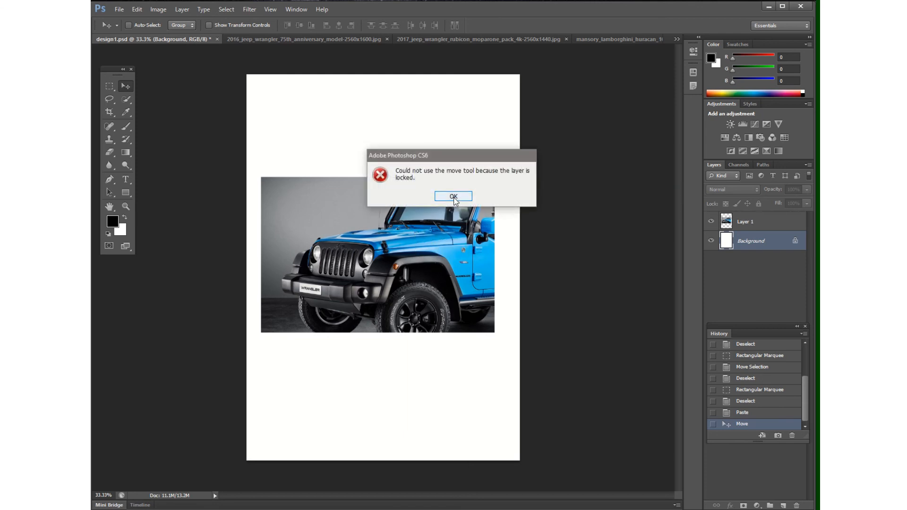
pyautogui.click(453, 197)
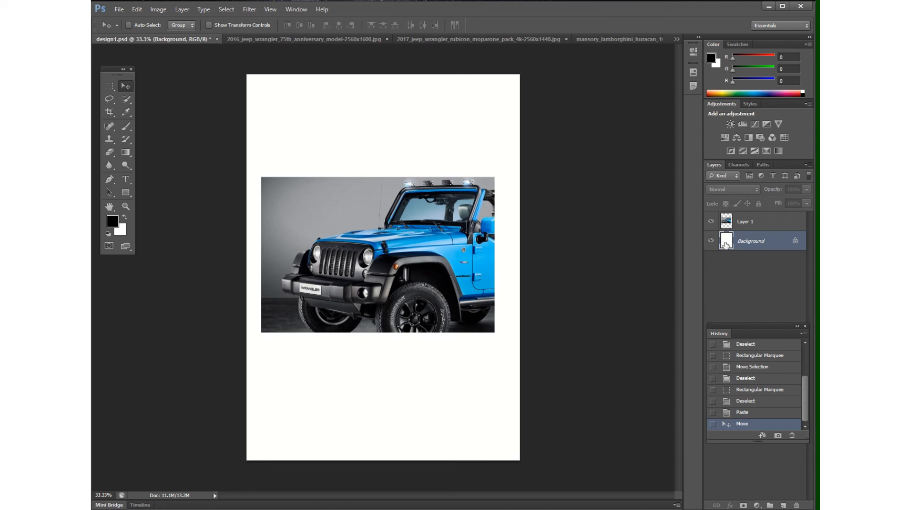
# - Move the Jeep image on Layer 1 slightly down the page, delete the layer, and undo the deletion
pyautogui.click(750, 224)
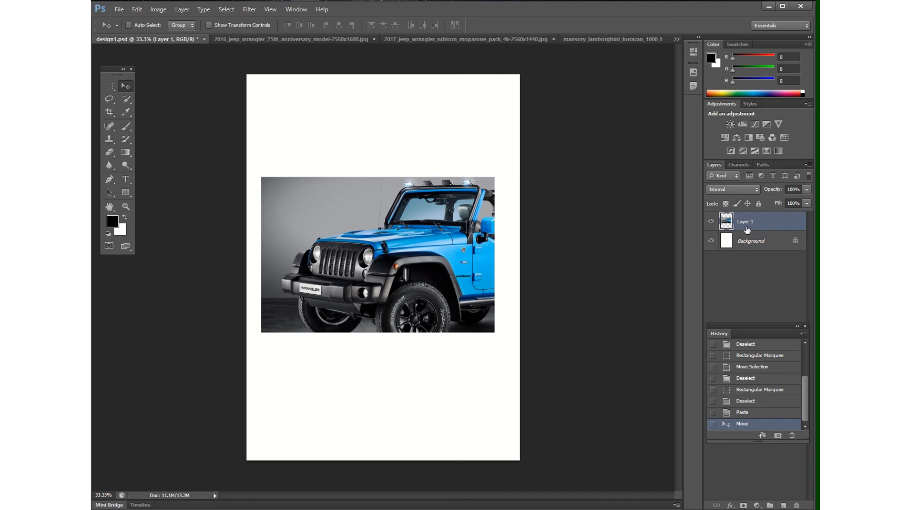
pyautogui.moveTo(416, 286)
pyautogui.mouseDown()
pyautogui.moveTo(419, 234)
pyautogui.moveTo(417, 288)
pyautogui.mouseUp()
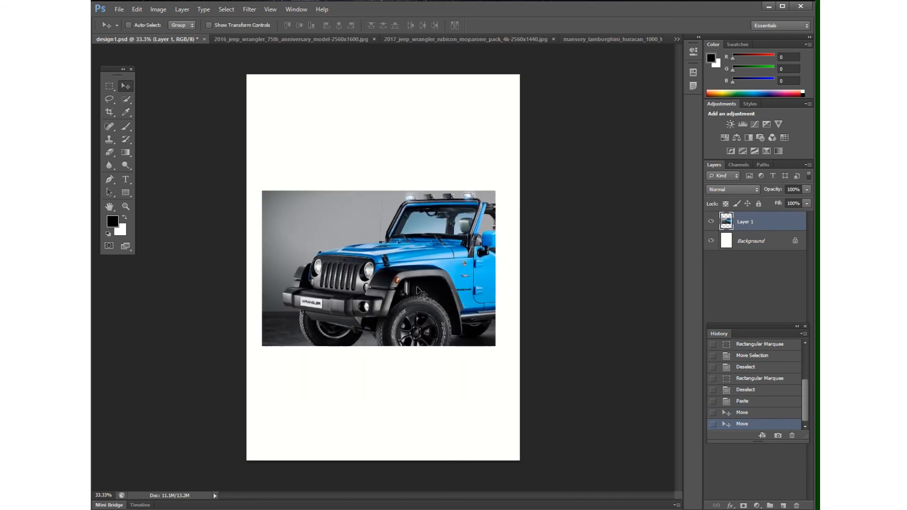
pyautogui.press('Delete')
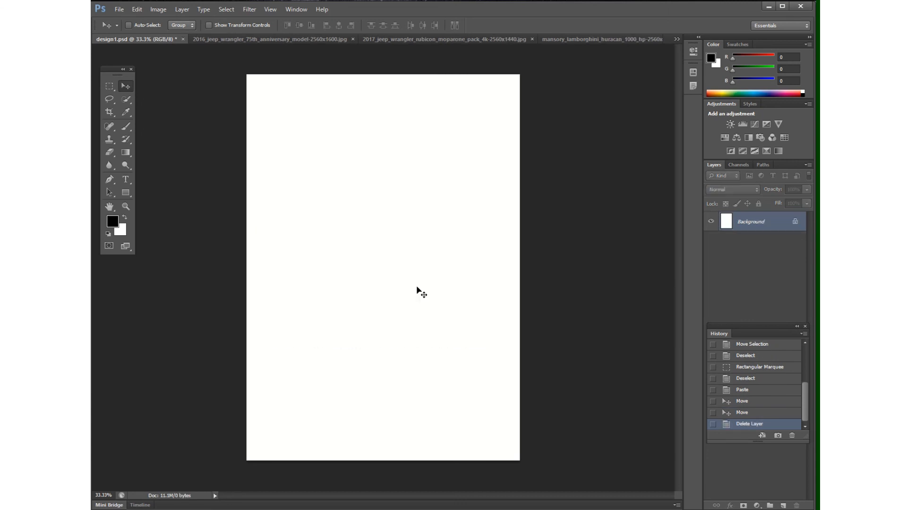
pyautogui.click(742, 413)
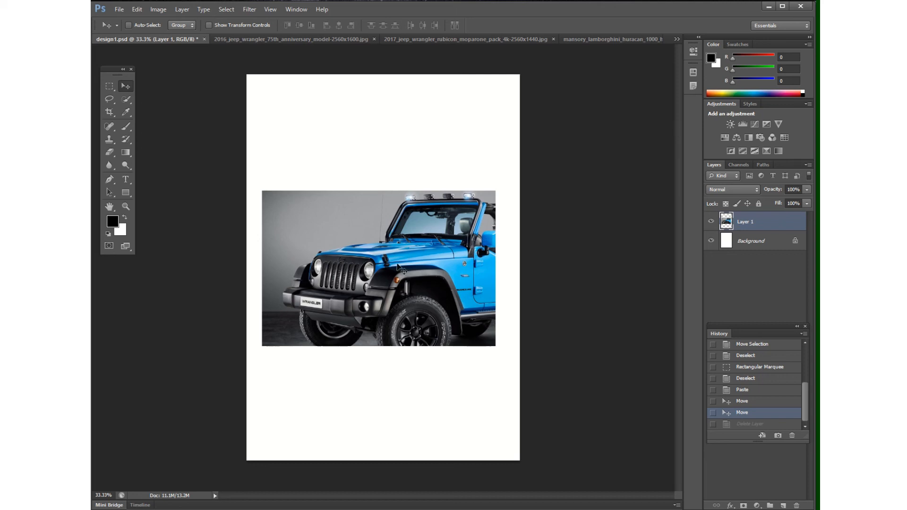
# - In the 2016 Jeep Wrangler image, draw an oval selection over the windshield and hood with the Elliptical Marquee Tool, and deselect it
pyautogui.click(464, 41)
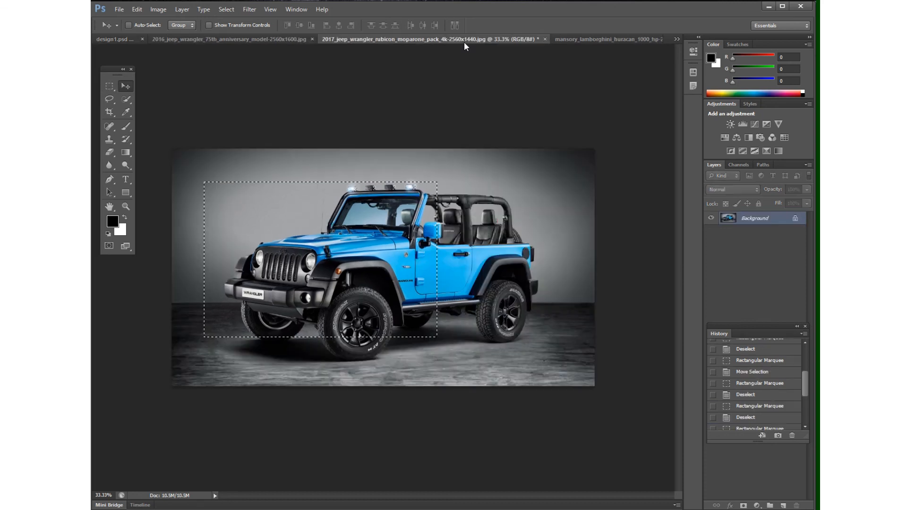
pyautogui.click(576, 41)
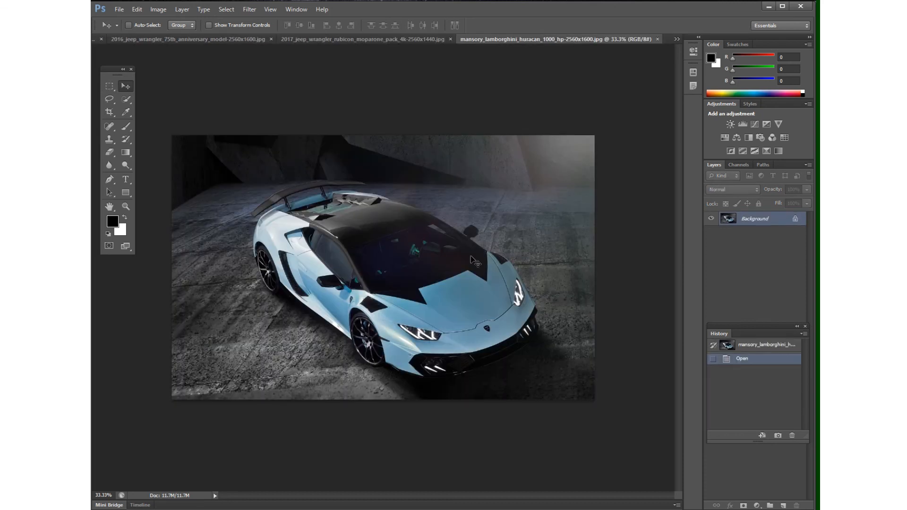
pyautogui.click(223, 39)
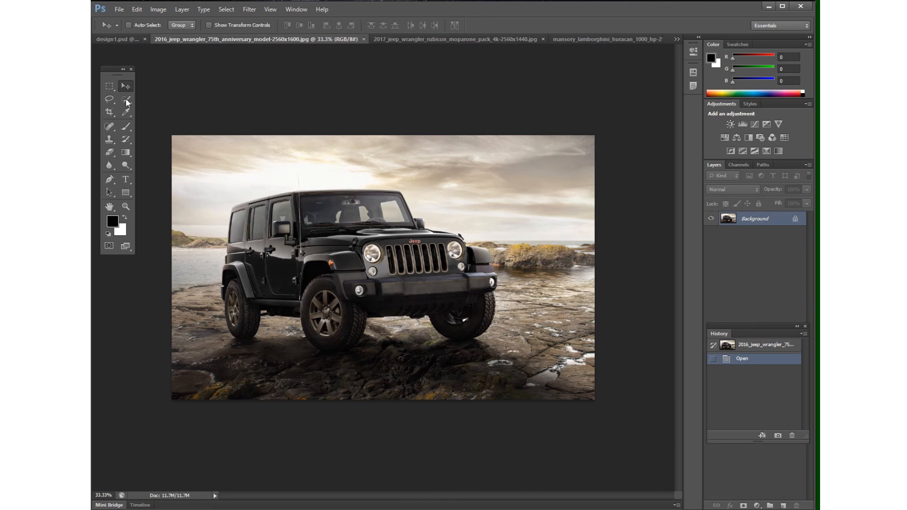
pyautogui.click(109, 87)
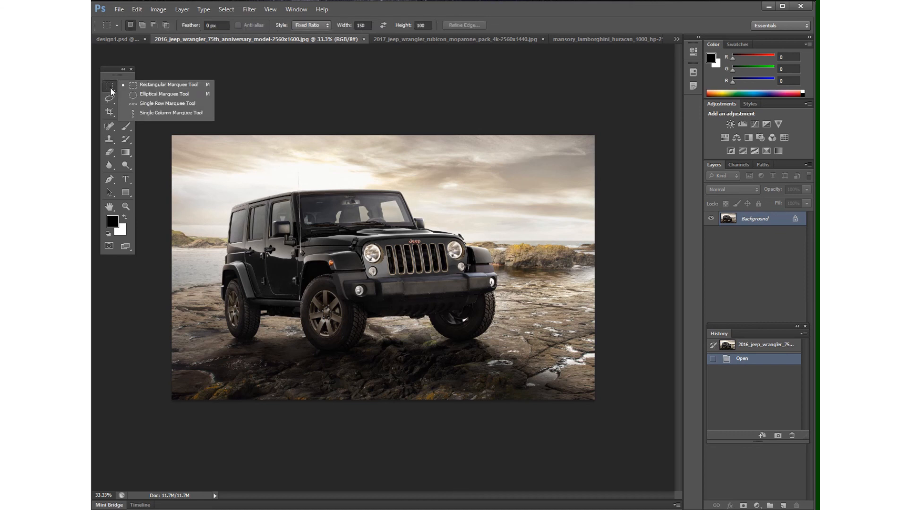
pyautogui.click(169, 94)
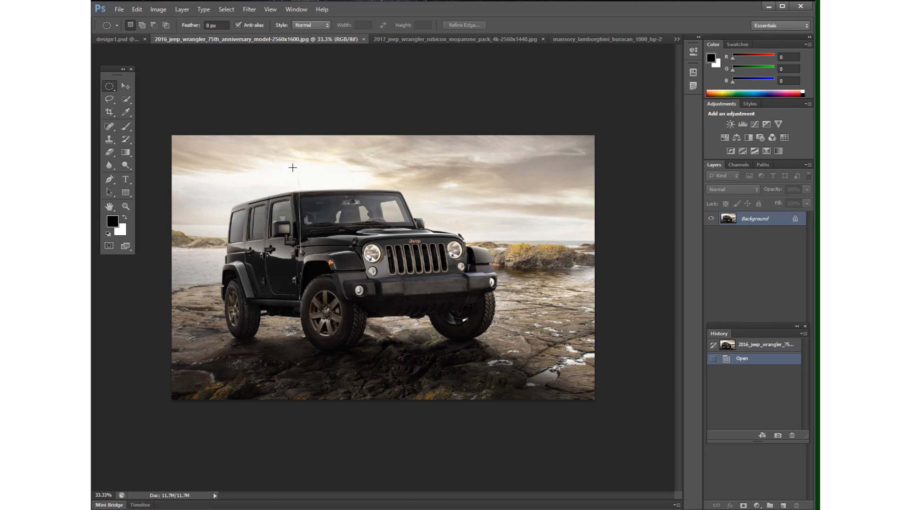
pyautogui.moveTo(291, 160); pyautogui.dragTo(488, 278)
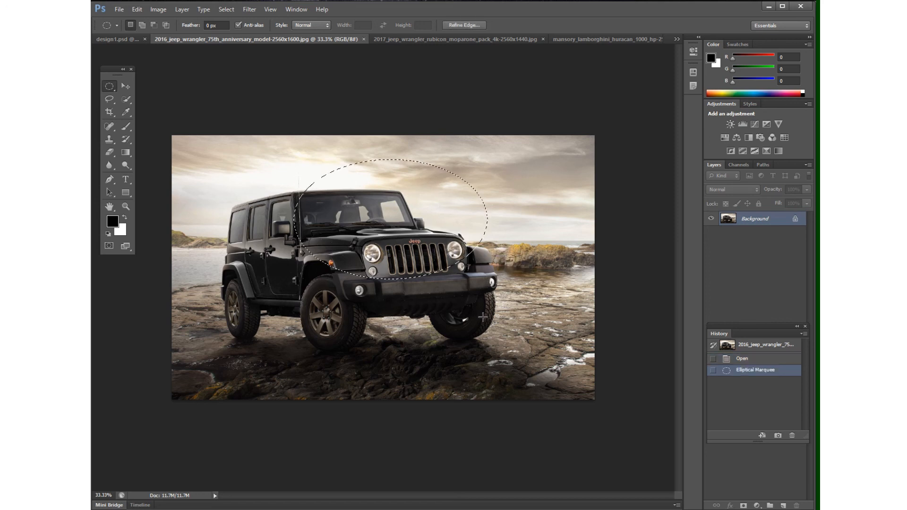
pyautogui.hotkey('ctrl', 'd')
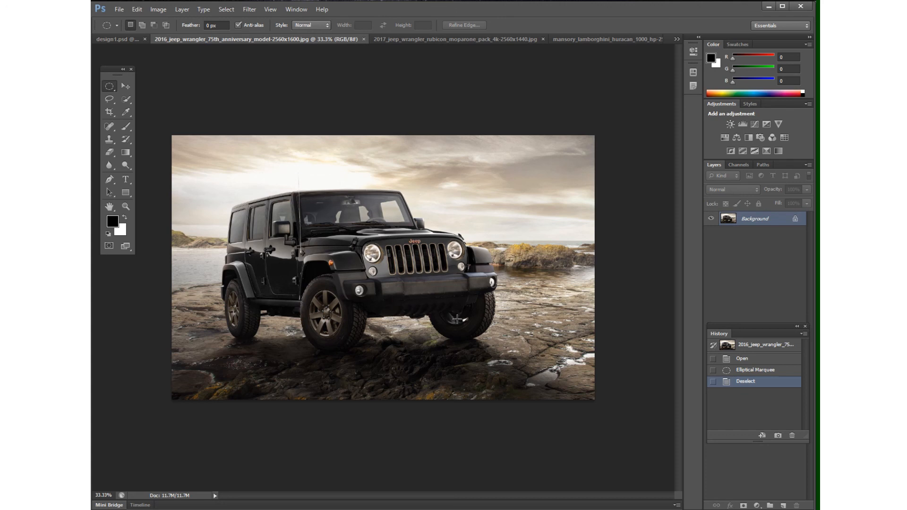
# - Draw a circular selection over the Jeep's front, replace it with a wide oval one, and deselect that too
pyautogui.moveTo(328, 169); pyautogui.dragTo(493, 334)
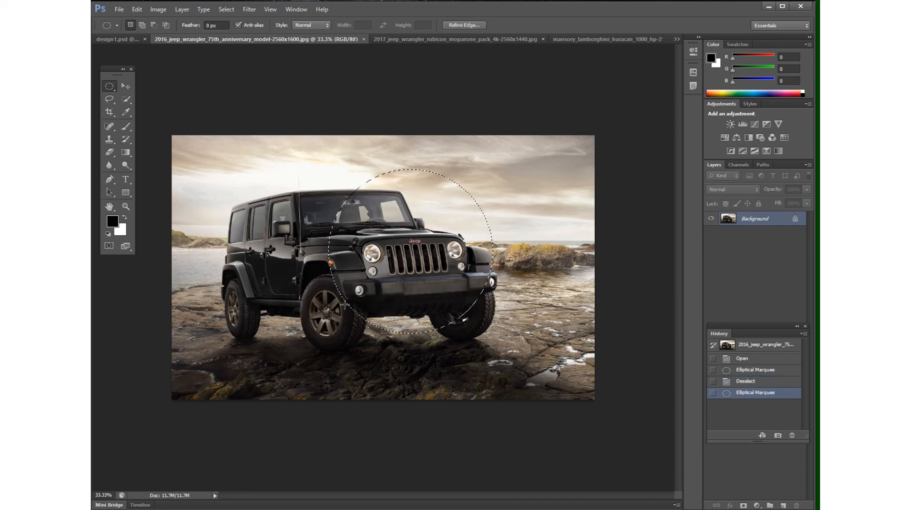
pyautogui.click(336, 194)
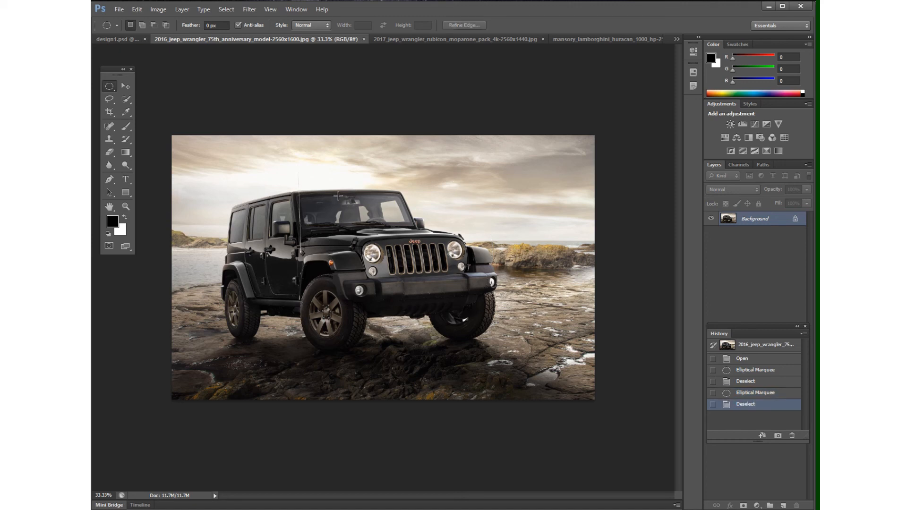
pyautogui.moveTo(334, 180); pyautogui.dragTo(515, 297)
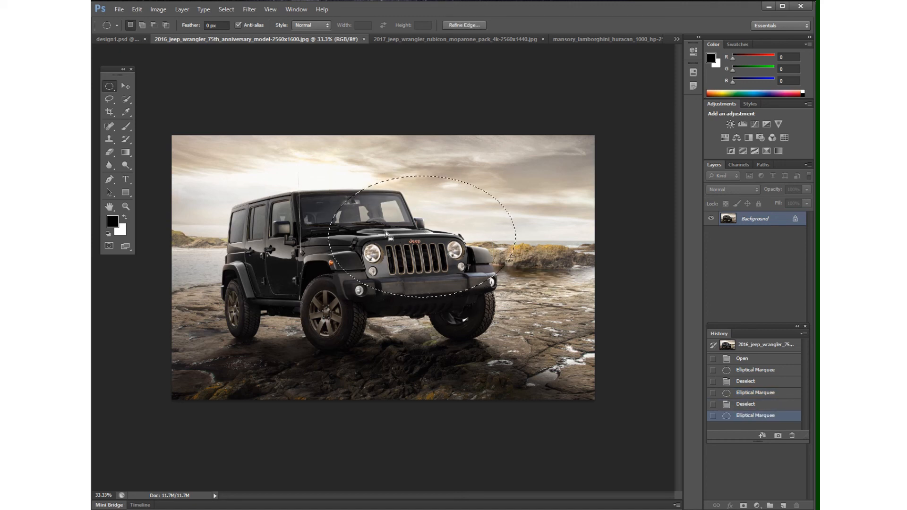
pyautogui.click(300, 197)
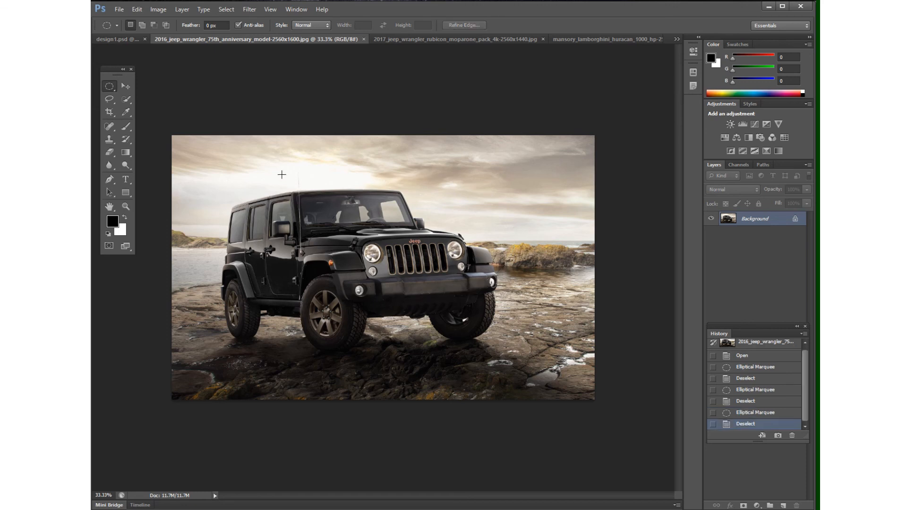
# - Draw two perfectly circular selections in turn over the Jeep's windshield, grille and front wheel, clearing each one
pyautogui.moveTo(289, 171); pyautogui.dragTo(460, 344)
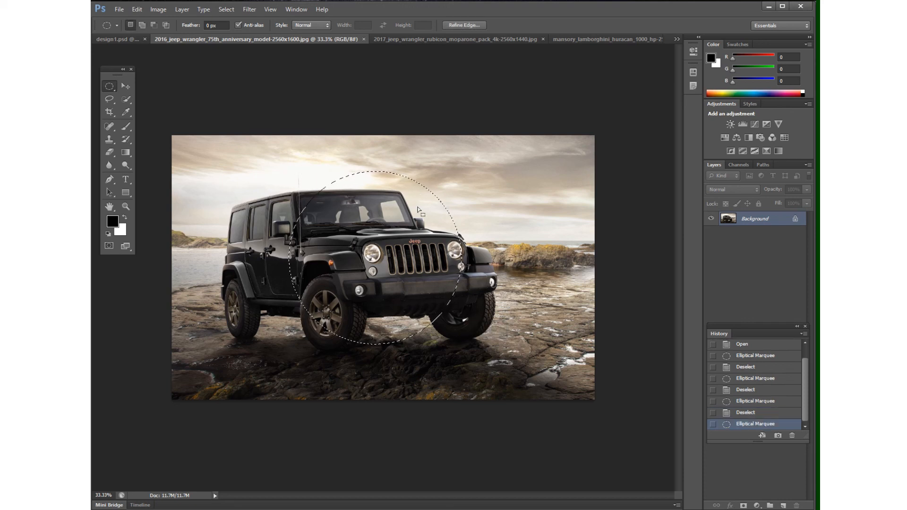
pyautogui.click(507, 249)
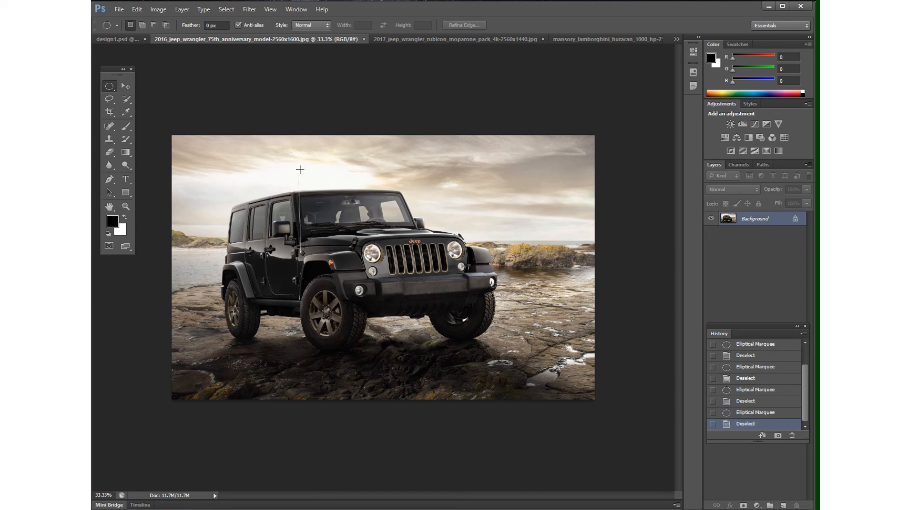
pyautogui.moveTo(300, 169); pyautogui.dragTo(459, 339)
pyautogui.click(458, 335)
# - Set the elliptical marquee's style to Fixed Ratio with width 1 and height 1, and draw a circular selection over the Jeep's front
pyautogui.click(321, 24)
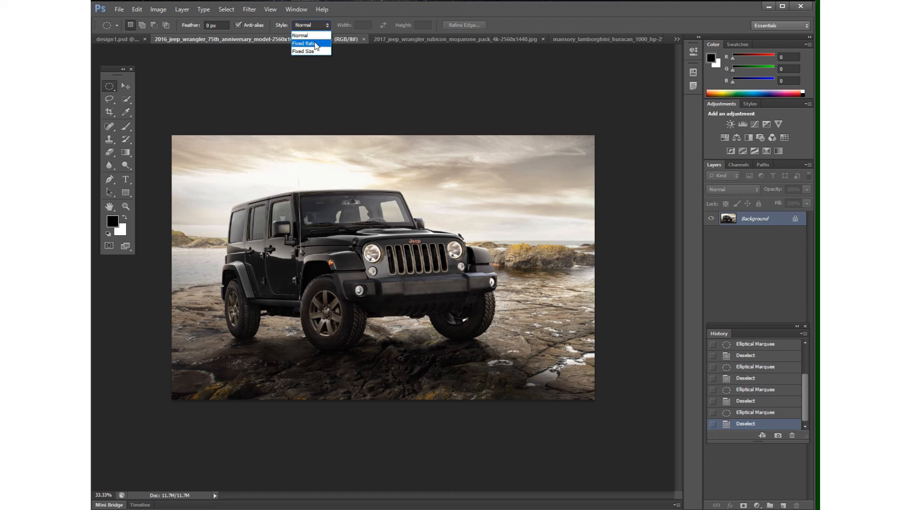
pyautogui.click(311, 43)
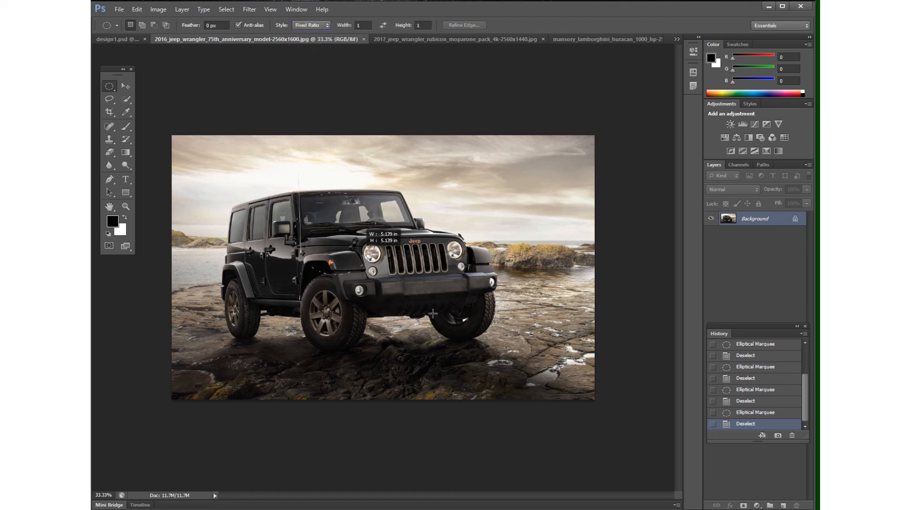
pyautogui.moveTo(472, 361); pyautogui.dragTo(485, 375)
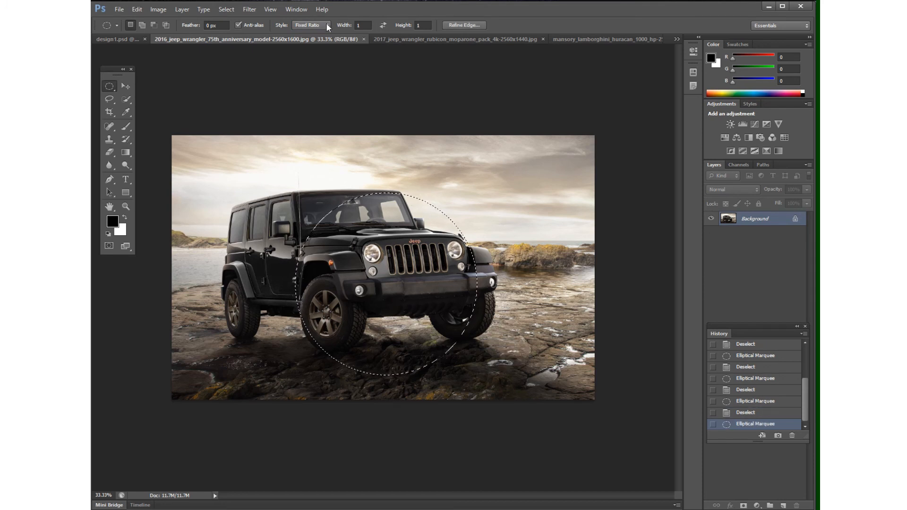
# - Return the elliptical marquee's style to Normal and deselect the circular selection
pyautogui.click(310, 25)
pyautogui.click(309, 36)
pyautogui.click(387, 257)
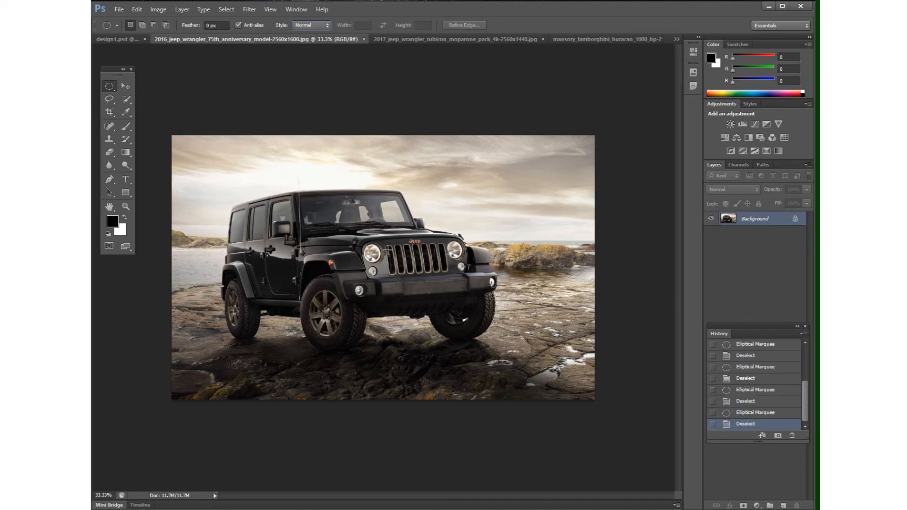
# - With the Rectangular Marquee Tool at its 150 by 100 fixed ratio, draw a selection over the Jeep's windshield and grille
pyautogui.rightClick(109, 86)
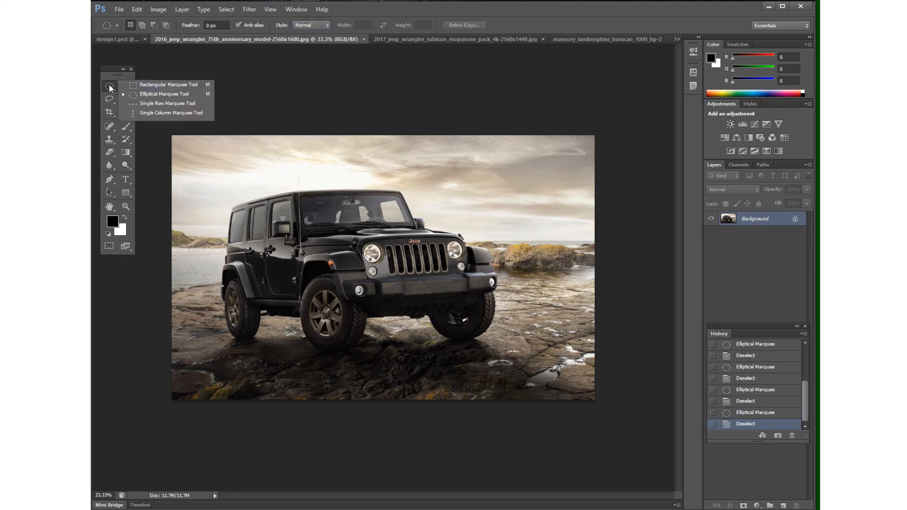
pyautogui.click(146, 87)
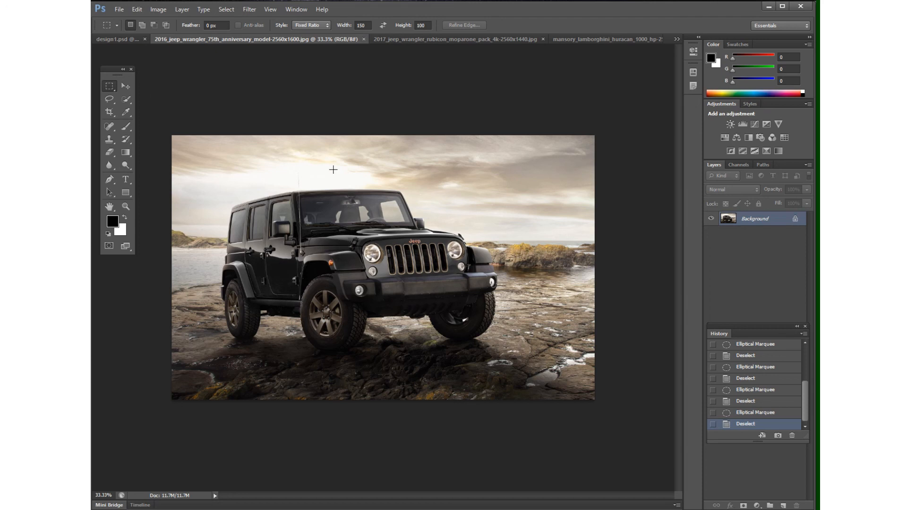
pyautogui.moveTo(333, 165); pyautogui.dragTo(463, 336)
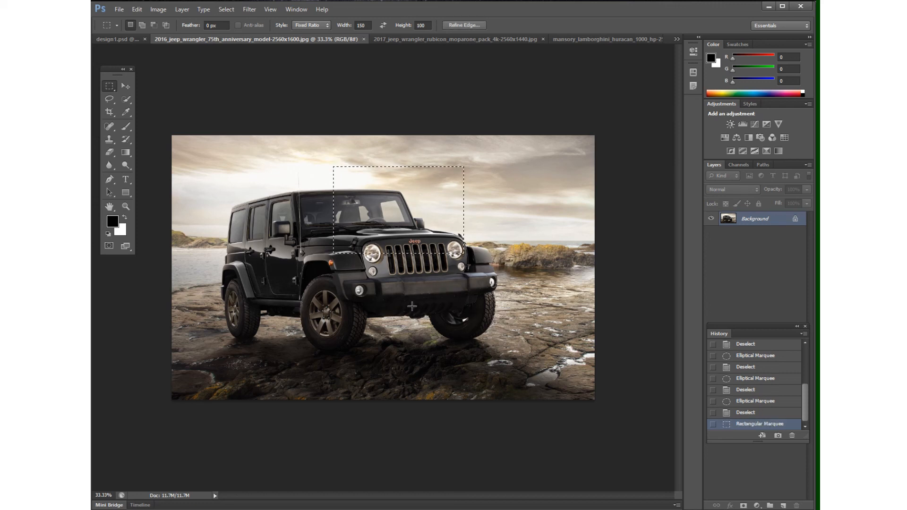
# - Set the rectangular marquee's style to Normal, draw a freely proportioned selection around the Jeep's front half, and deselect it
pyautogui.click(308, 25)
pyautogui.click(302, 37)
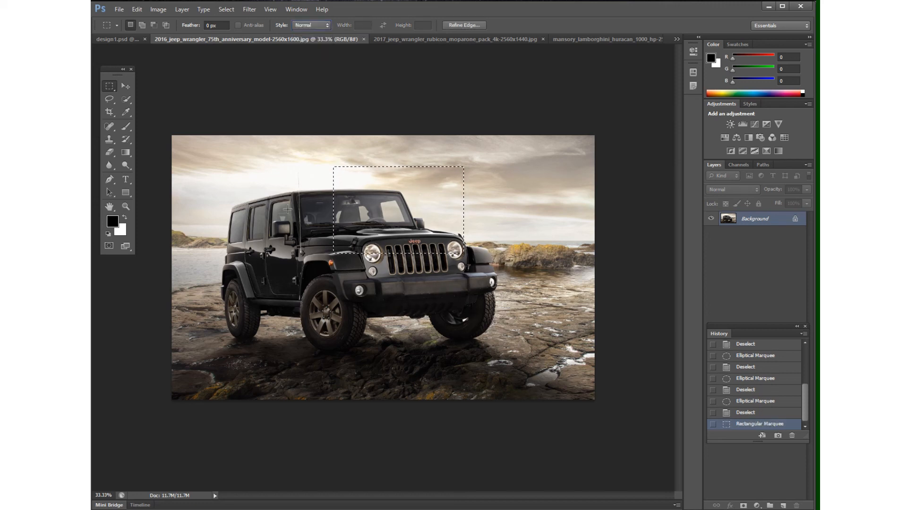
pyautogui.click(317, 200)
pyautogui.moveTo(291, 169); pyautogui.dragTo(482, 363)
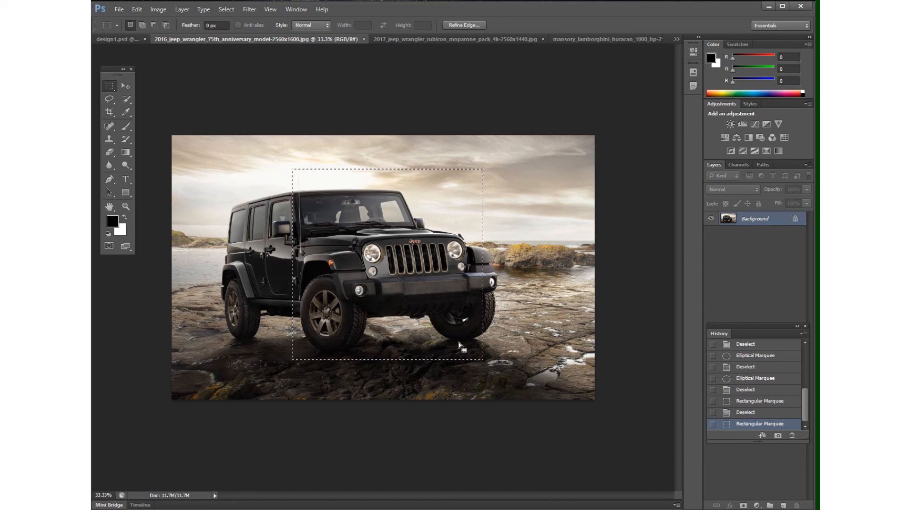
pyautogui.press('super')
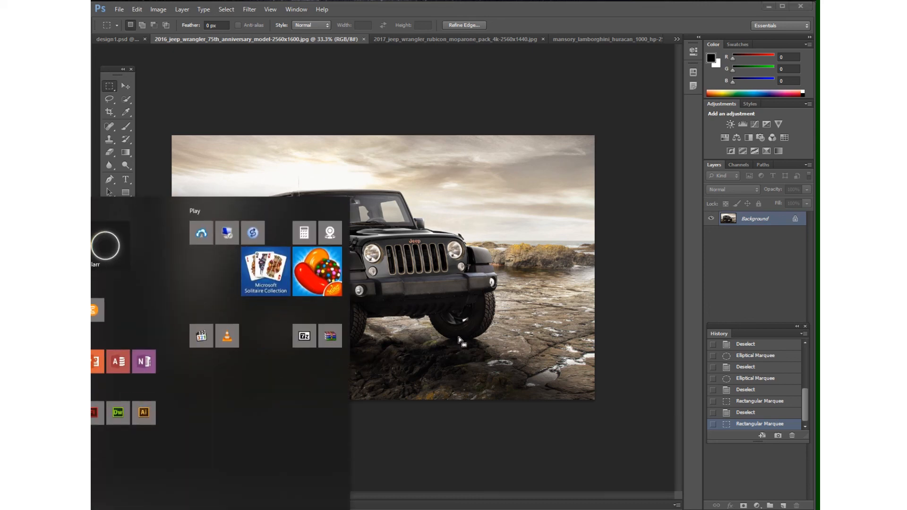
pyautogui.press('super')
pyautogui.hotkey('ctrl', 'd')
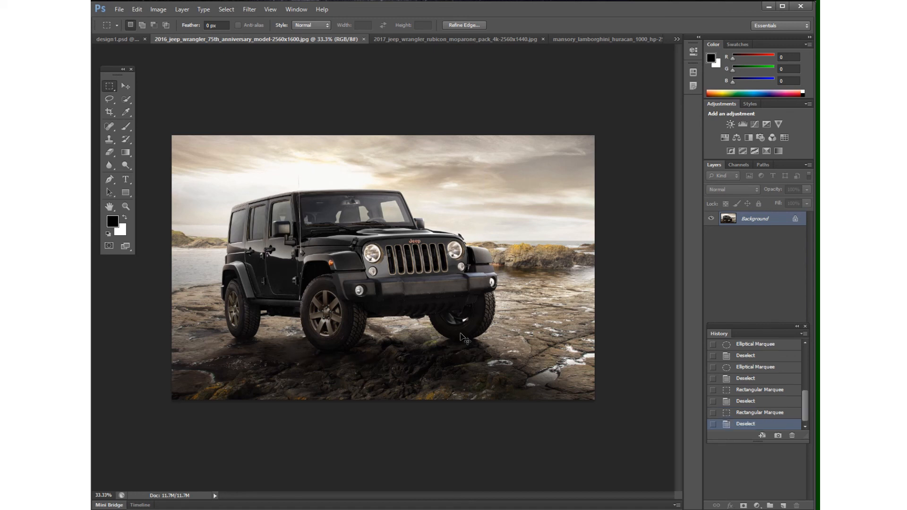
# - Use the Single Row Marquee Tool to select a pixel row across the image at windshield height, and deselect it
pyautogui.rightClick(108, 87)
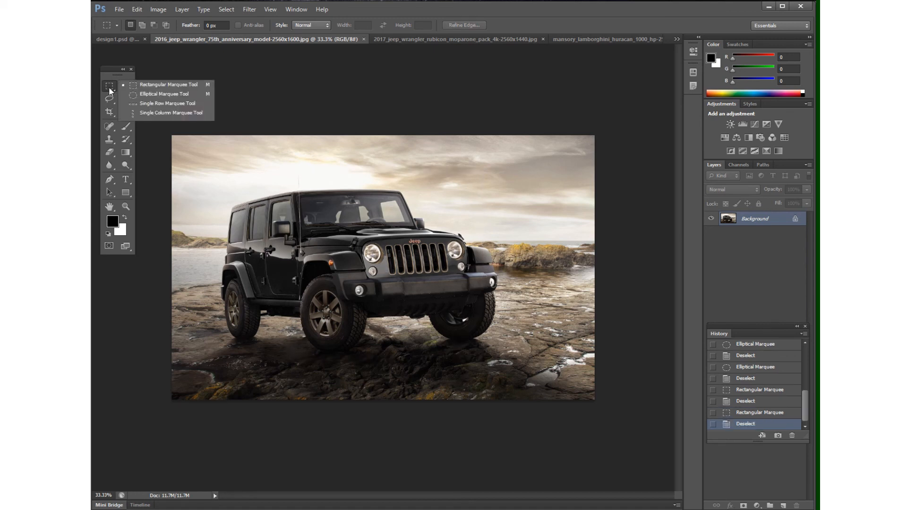
pyautogui.click(180, 103)
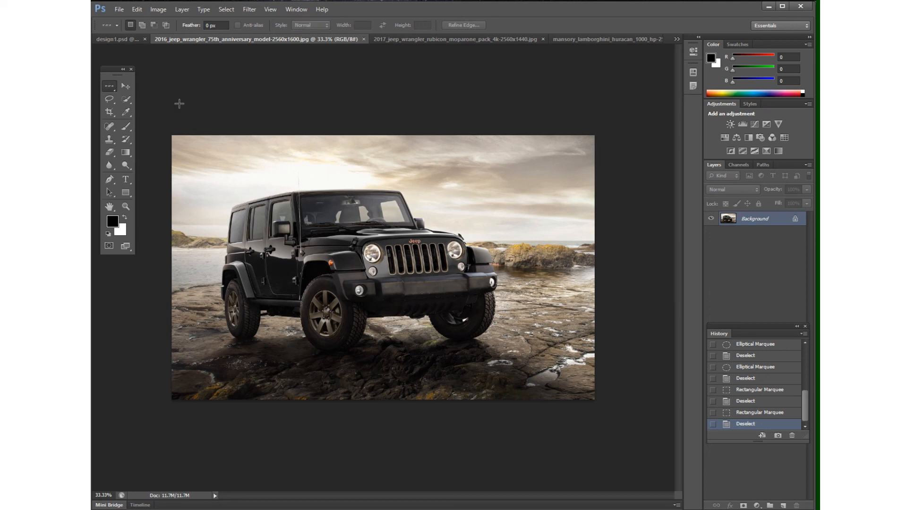
pyautogui.rightClick(113, 85)
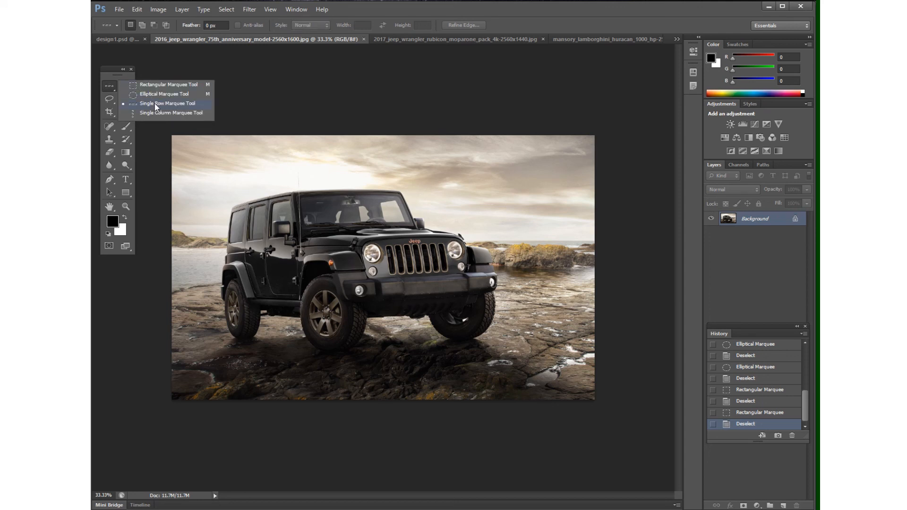
pyautogui.click(155, 106)
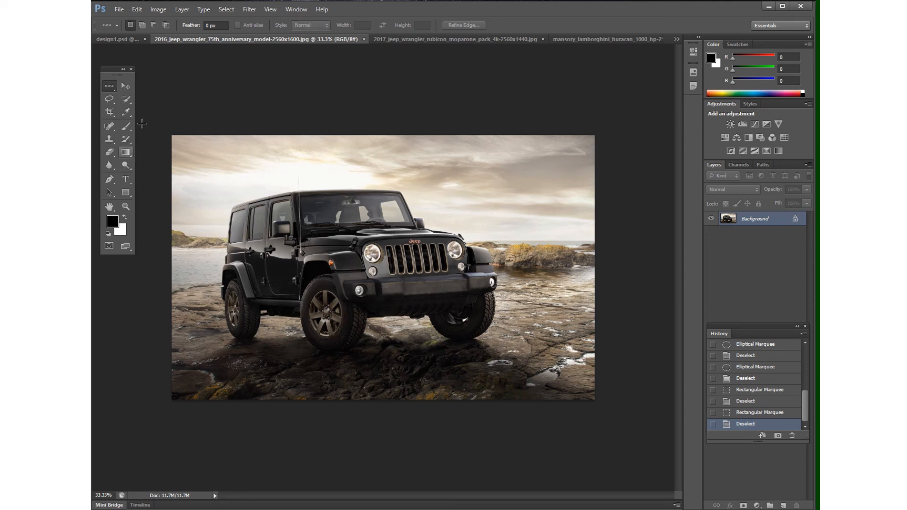
pyautogui.click(481, 204)
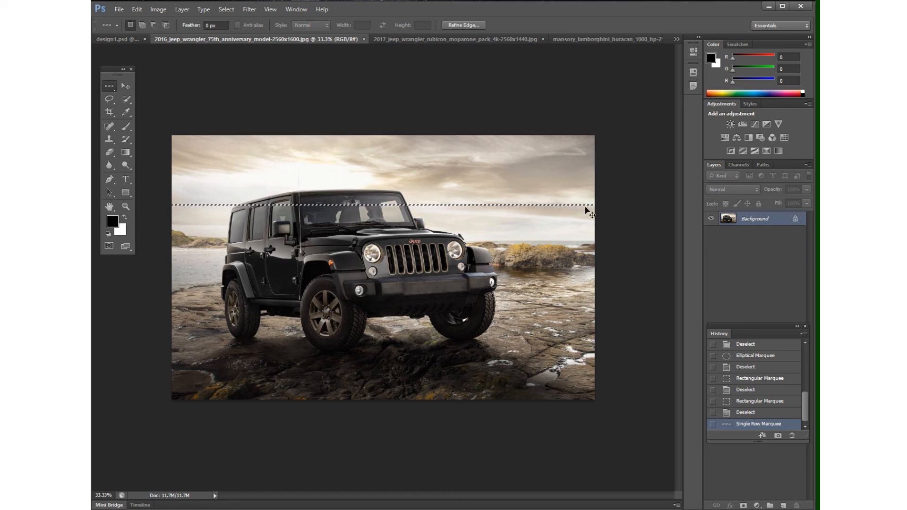
pyautogui.hotkey('ctrl', 'd')
# - Use the Single Column Marquee Tool to select a pixel column through the Jeep's grille, and deselect it
pyautogui.rightClick(106, 84)
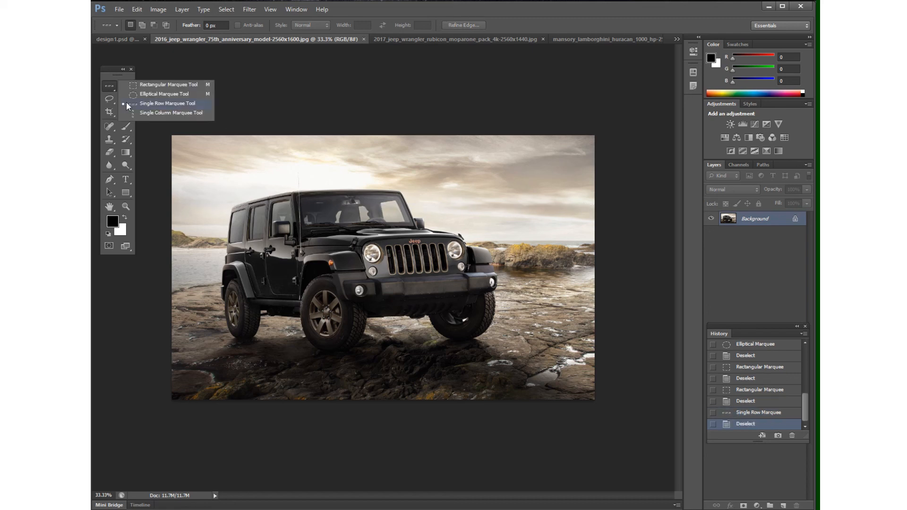
pyautogui.click(135, 112)
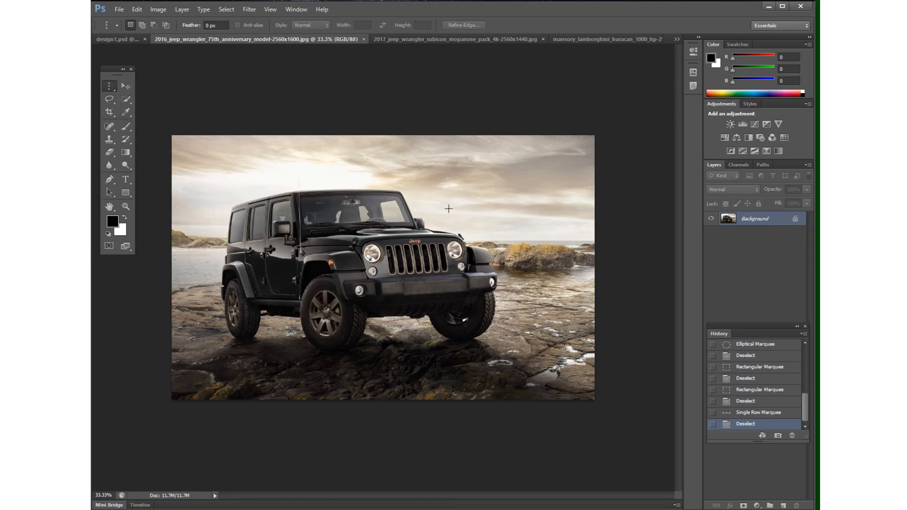
pyautogui.click(448, 208)
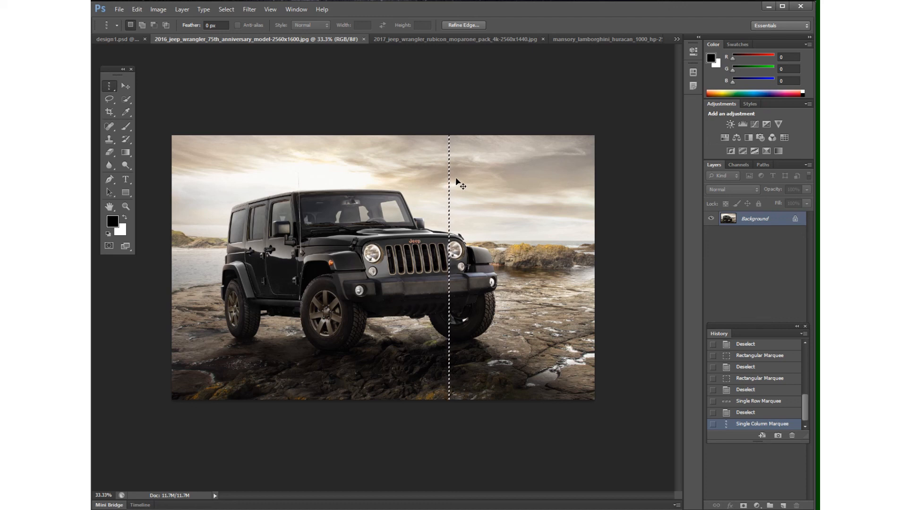
pyautogui.hotkey('ctrl', 'd')
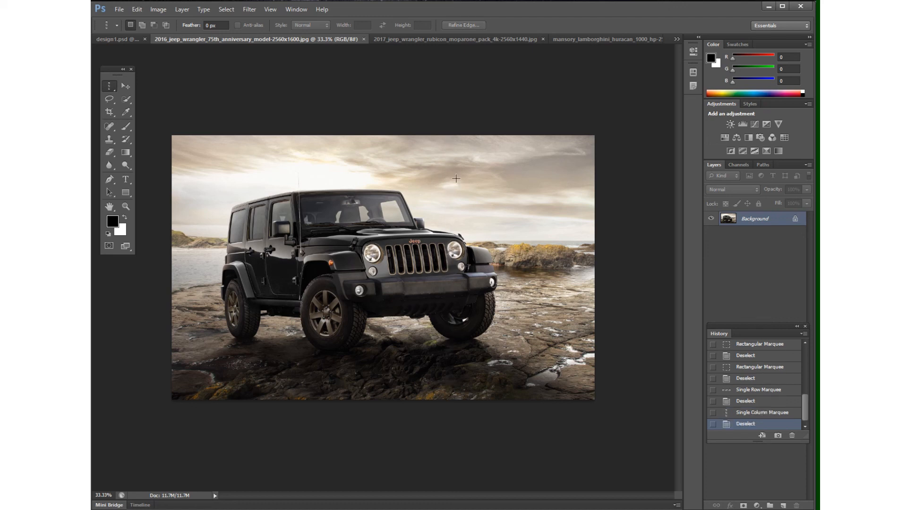
# - Draw a large rectangular selection with the Rectangular Marquee Tool and shift its outline left to frame the front of the Jeep
pyautogui.rightClick(113, 89)
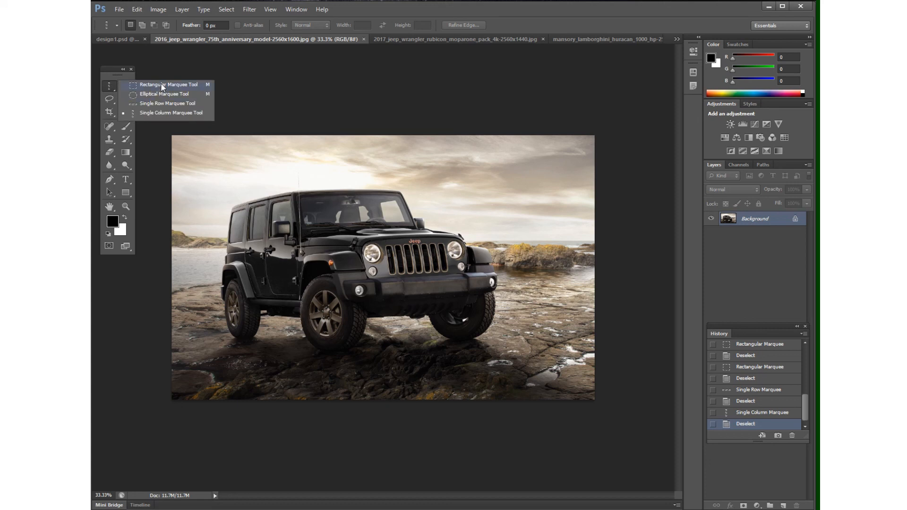
pyautogui.click(160, 84)
pyautogui.moveTo(360, 181); pyautogui.dragTo(580, 377)
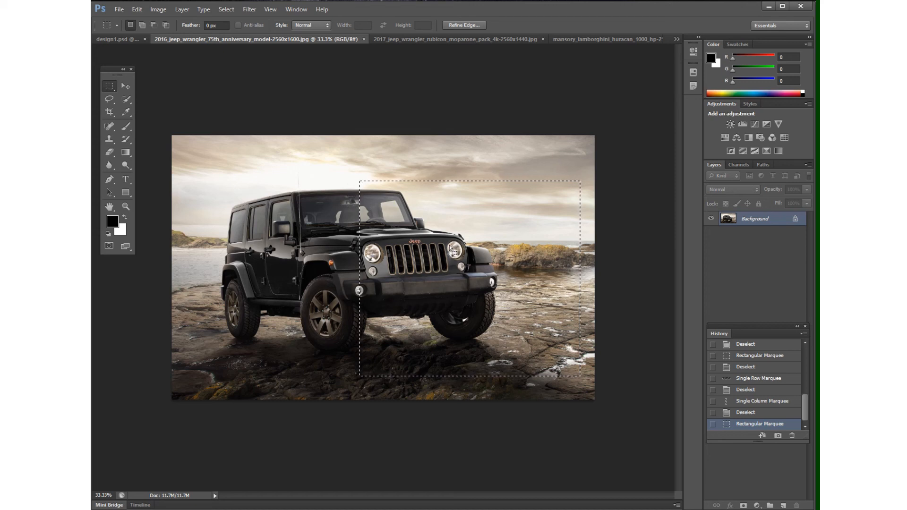
pyautogui.moveTo(451, 243); pyautogui.dragTo(349, 229)
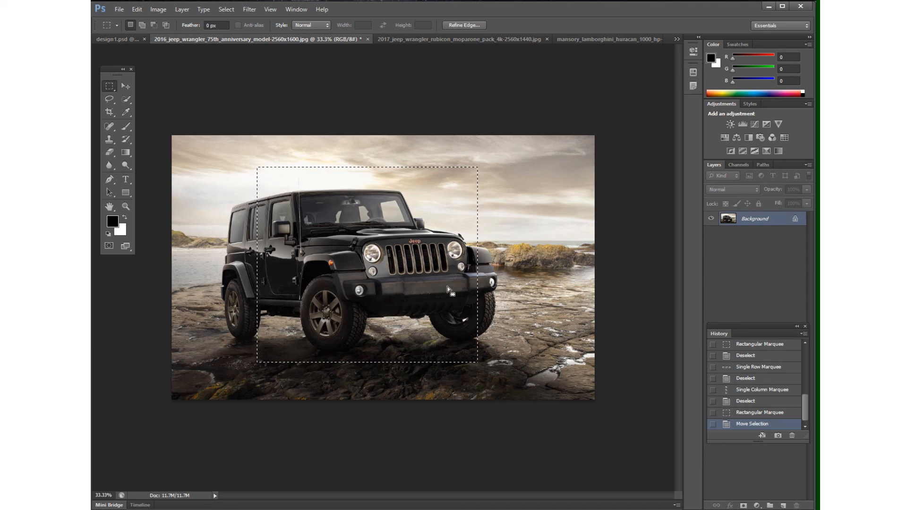
# - Copy the selected black Jeep area into design1.psd as a new layer and move it toward the page's upper right
pyautogui.click(126, 40)
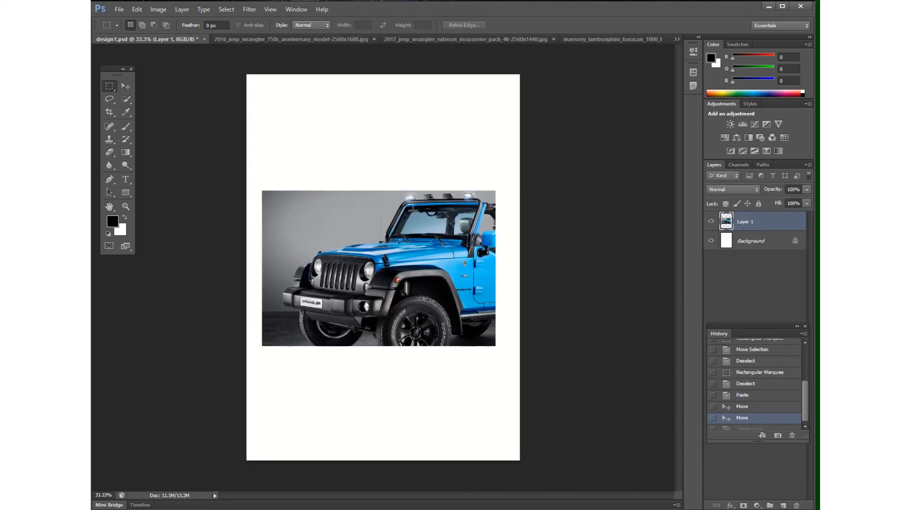
pyautogui.hotkey('ctrl', 'v')
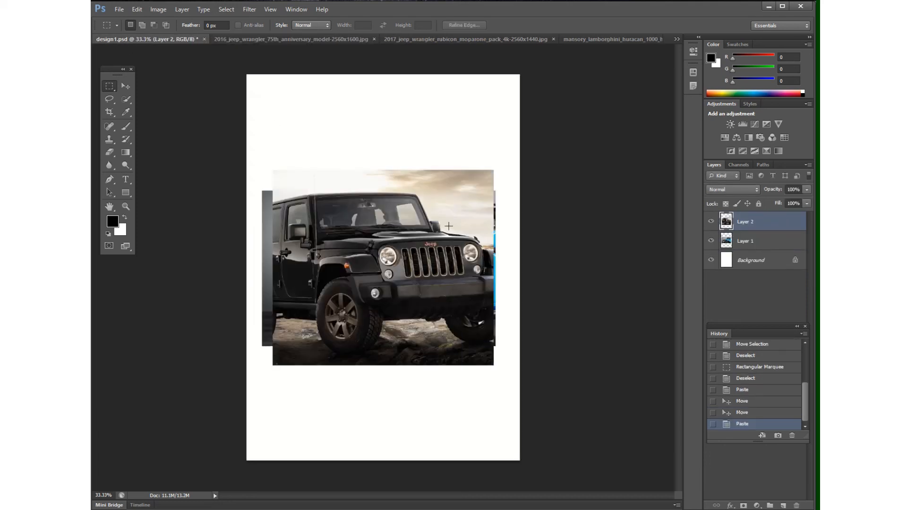
pyautogui.press('v')
pyautogui.moveTo(433, 244); pyautogui.dragTo(460, 177)
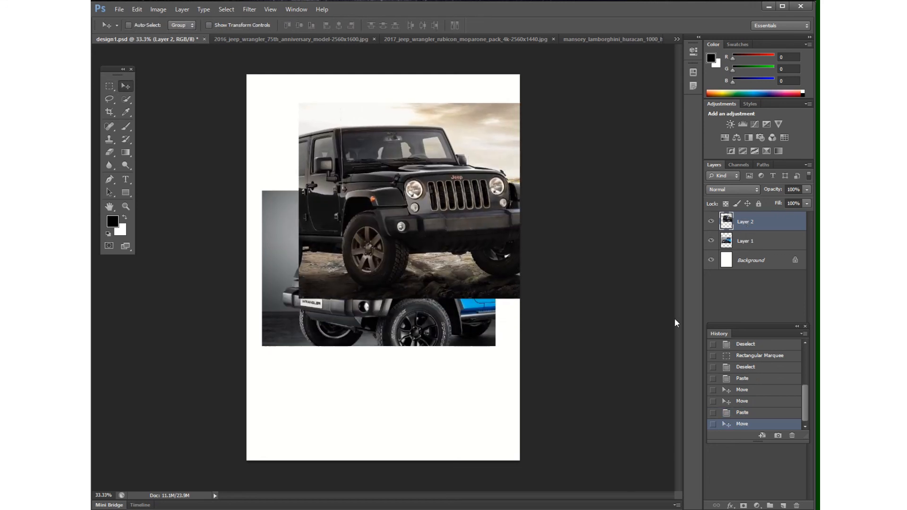
# - Make Layer 1 active and move the blue Jeep picture down the page, below most of the black Jeep
pyautogui.rightClick(420, 324)
pyautogui.click(437, 328)
pyautogui.moveTo(437, 328); pyautogui.dragTo(439, 367)
pyautogui.click(745, 223)
pyautogui.click(746, 242)
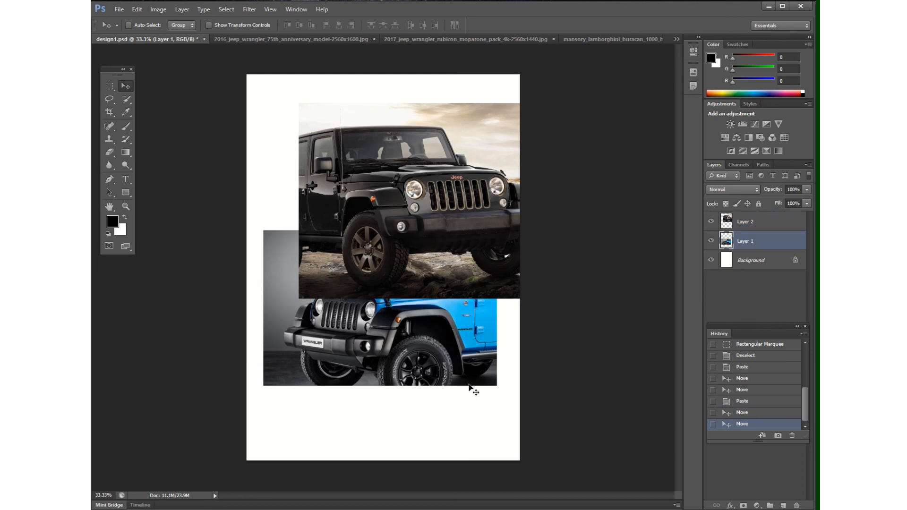
# - Nudge Layer 1 slightly up, and shift Layer 2 left until the right edges of both Jeep pictures line up
pyautogui.click(739, 228)
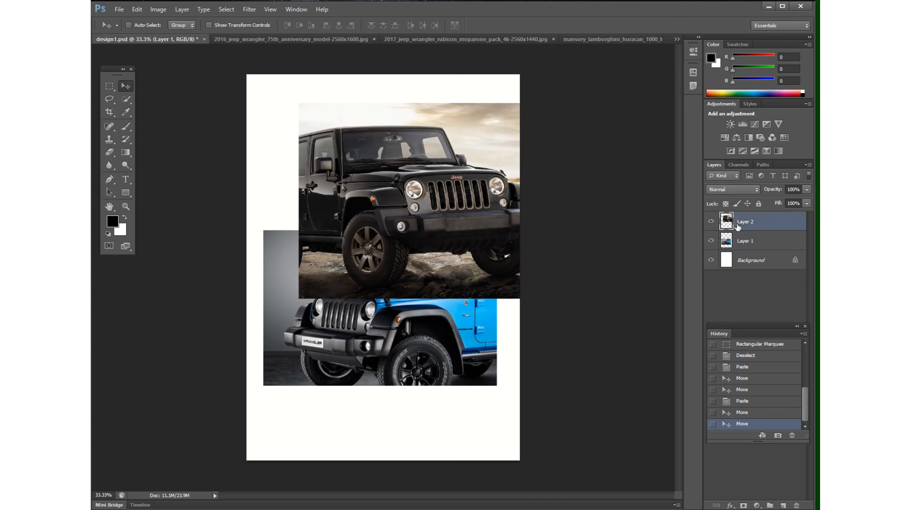
pyautogui.click(752, 246)
pyautogui.moveTo(441, 340); pyautogui.dragTo(438, 327)
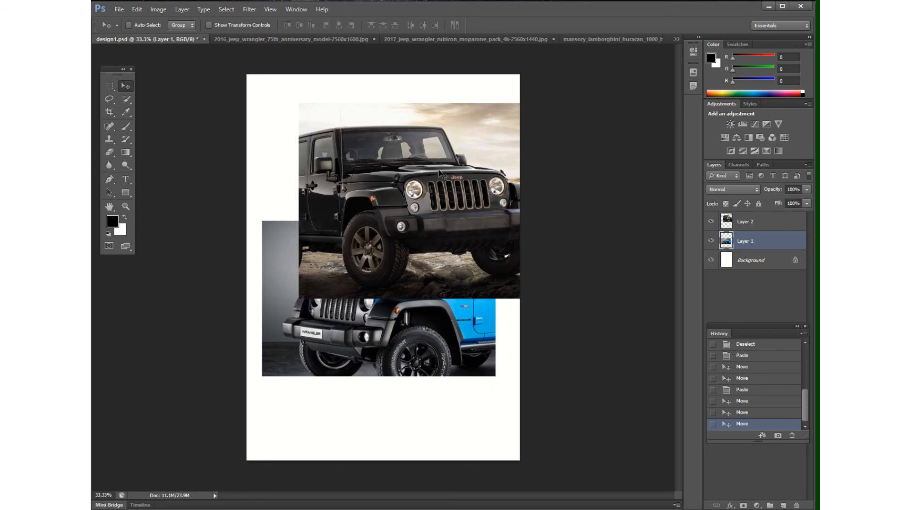
pyautogui.click(751, 225)
pyautogui.moveTo(454, 232); pyautogui.dragTo(424, 229)
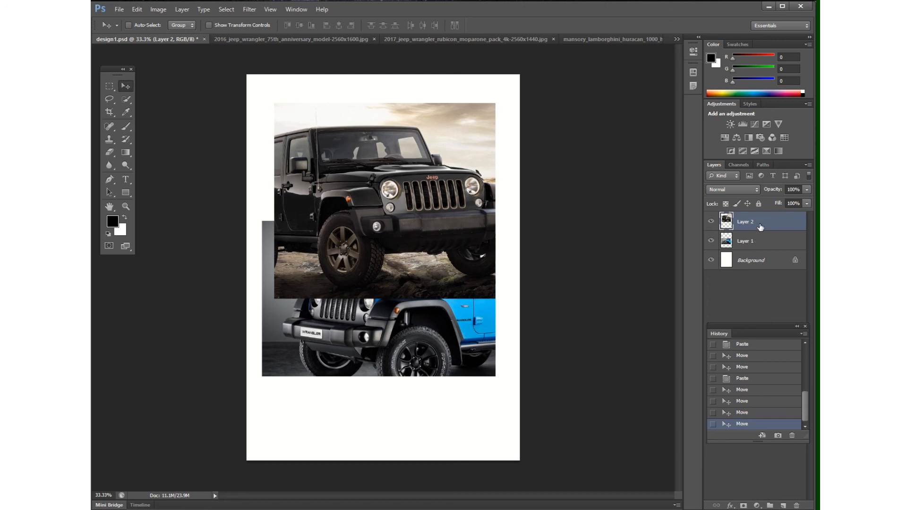
# - Reorder the layers so that Layer 2 with the black Jeep sits beneath Layer 1
pyautogui.moveTo(760, 227)
pyautogui.mouseDown()
pyautogui.moveTo(759, 241)
pyautogui.moveTo(759, 224)
pyautogui.mouseUp()
pyautogui.moveTo(756, 226); pyautogui.dragTo(755, 259)
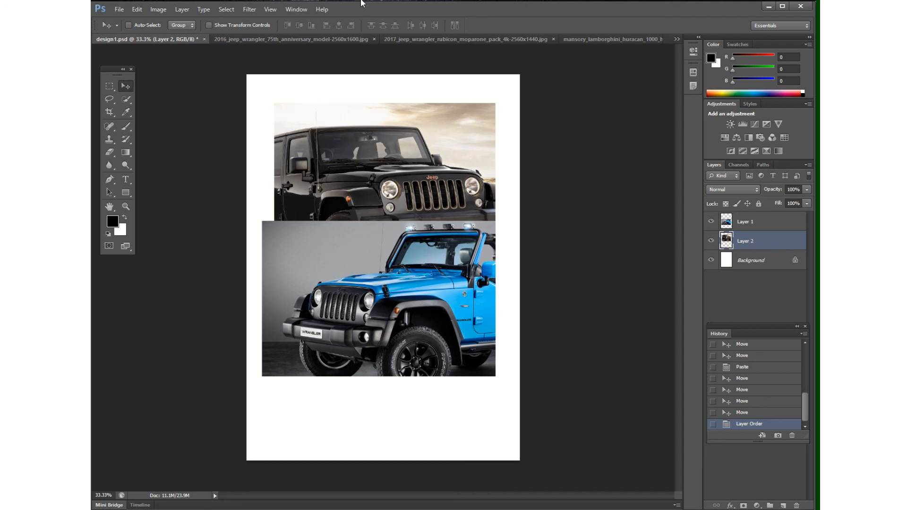
pyautogui.moveTo(298, 4)
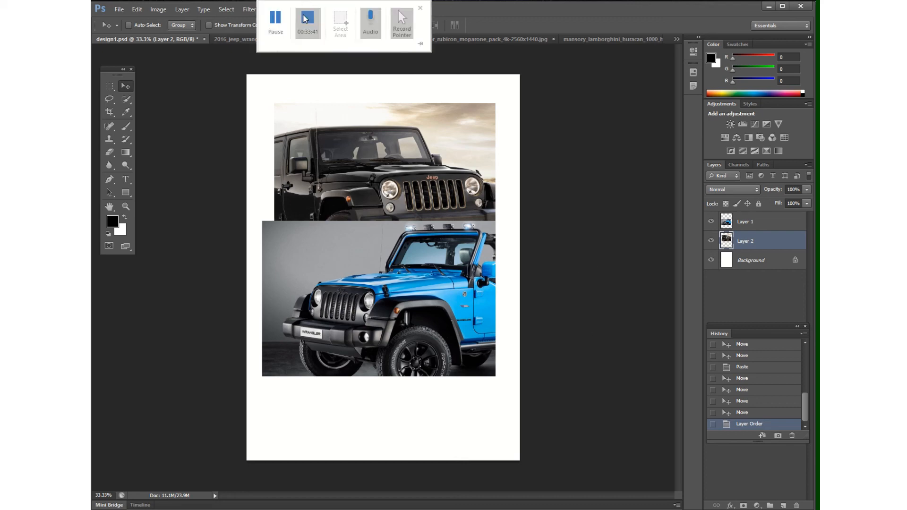